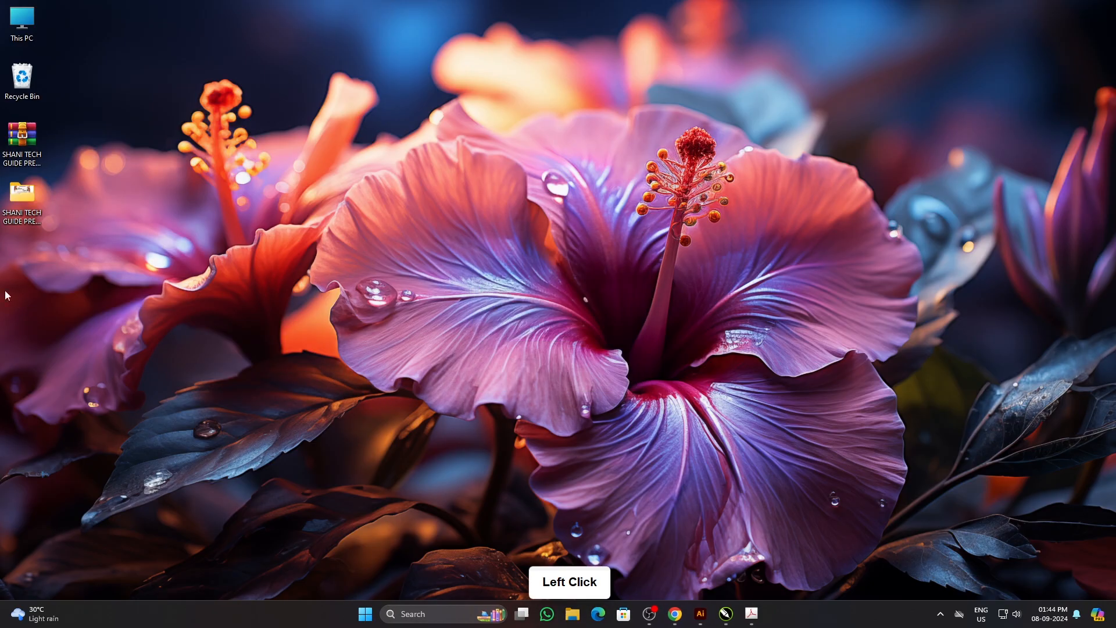
Step: Open the SHANI TECH GUIDE PREMIUM WEDDING INVITATION CARD folder from the desktop and make its window taller
left_click(22, 203)
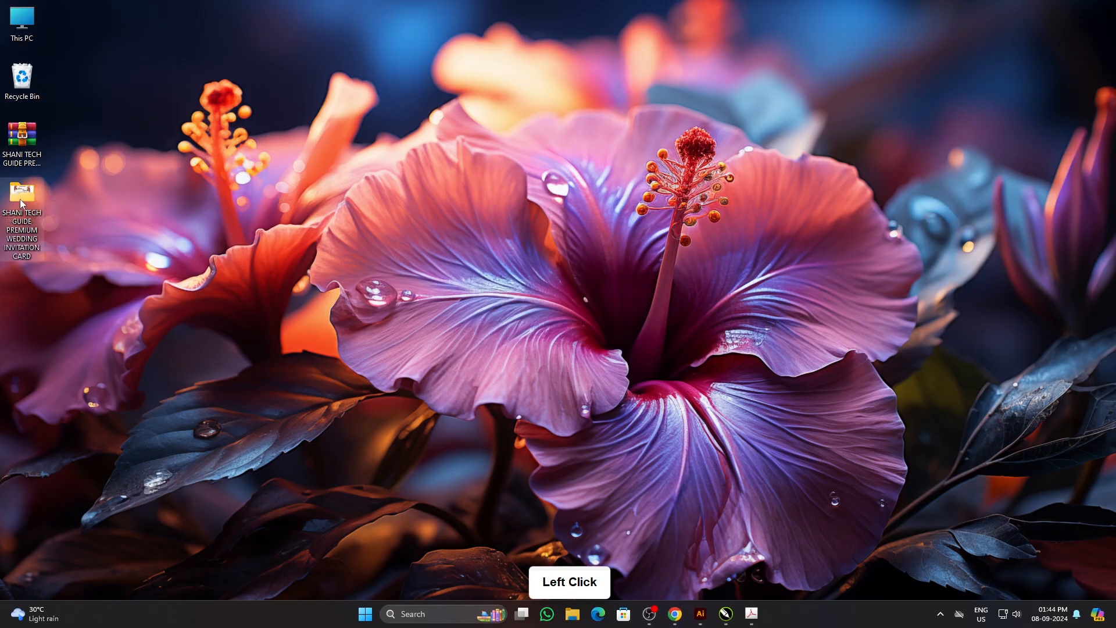
double_click(23, 215)
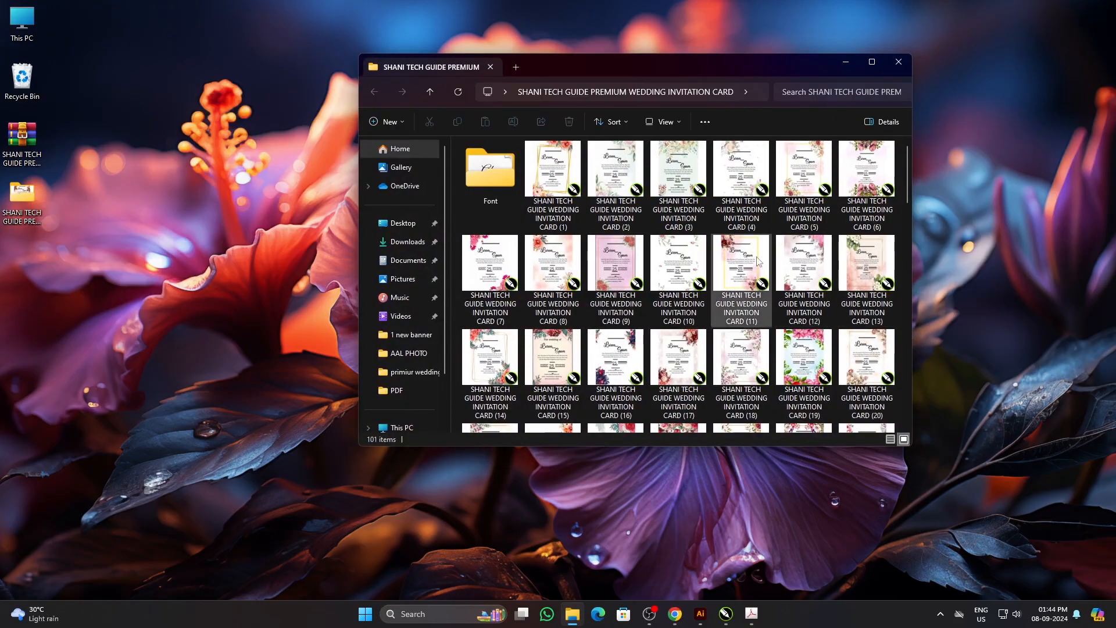
left_click_drag(905, 172, 896, 144)
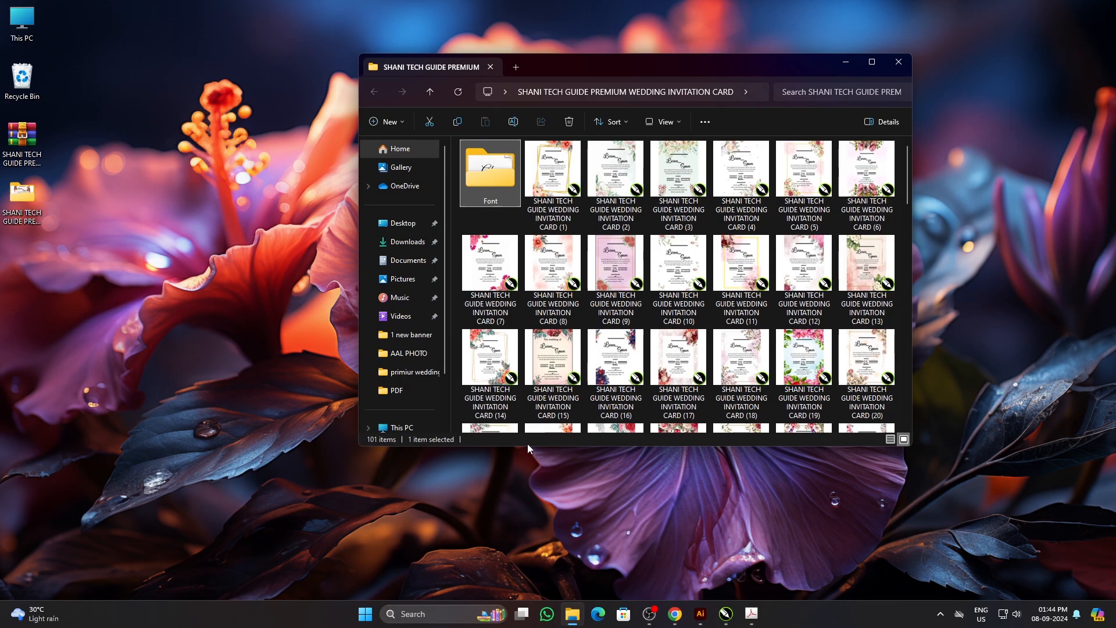
left_click_drag(527, 448, 527, 519)
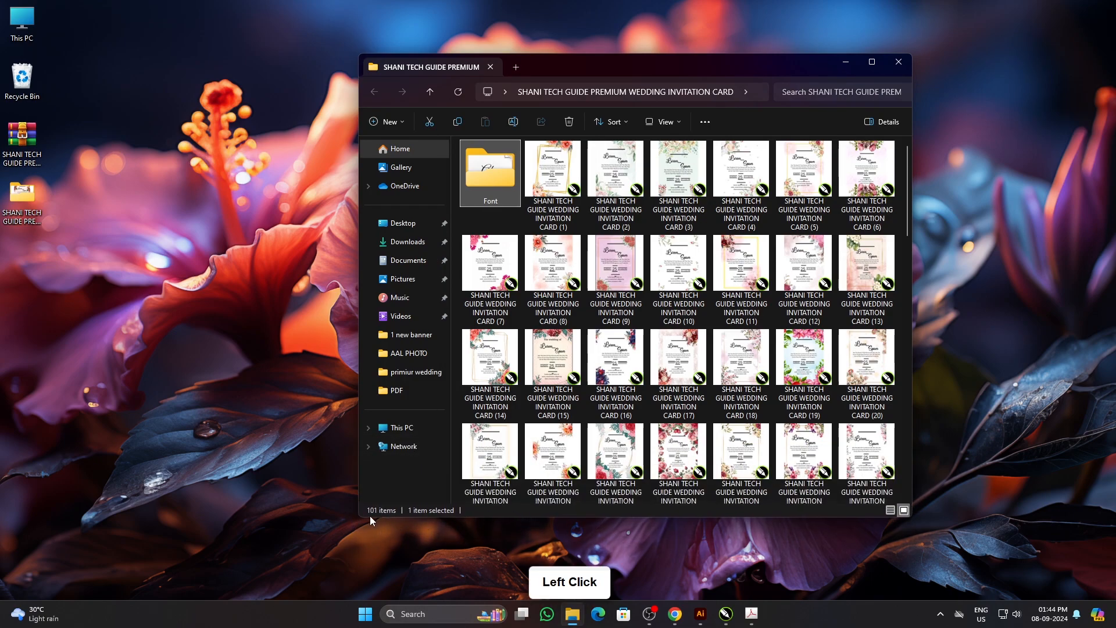
double_click(499, 184)
left_click(492, 167)
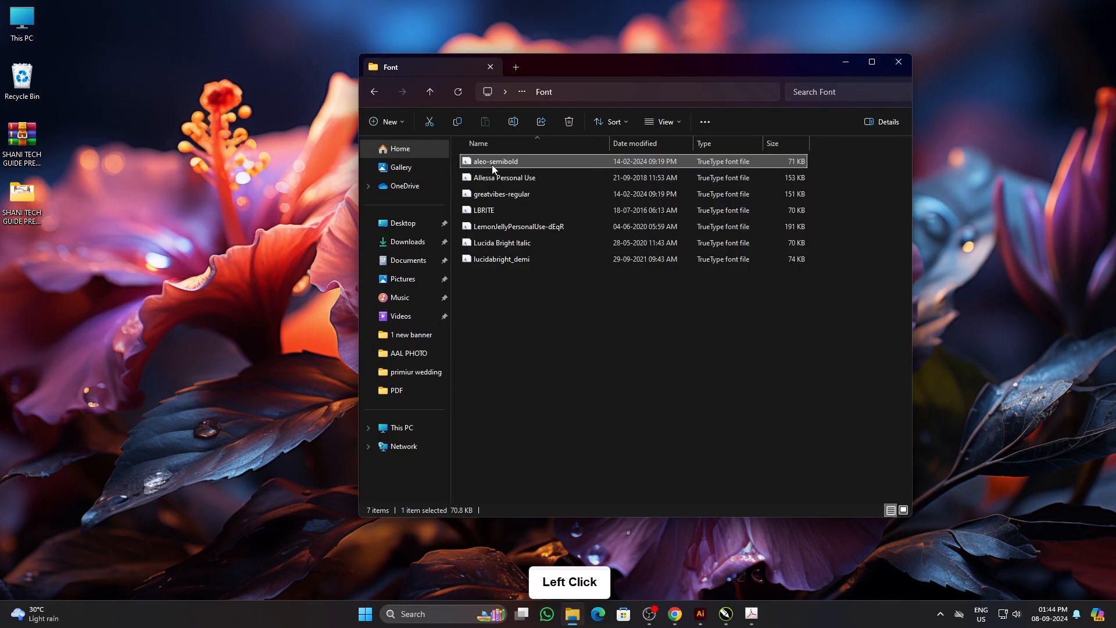
key("ctrl")
key("ctrl+a")
right_click(491, 165)
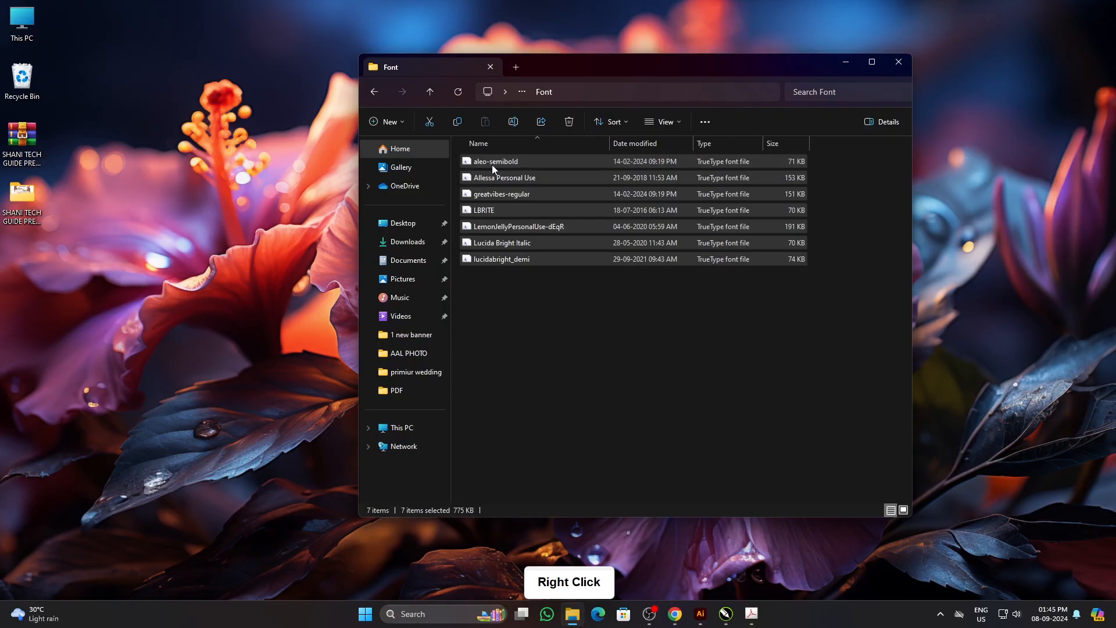
left_click(594, 344)
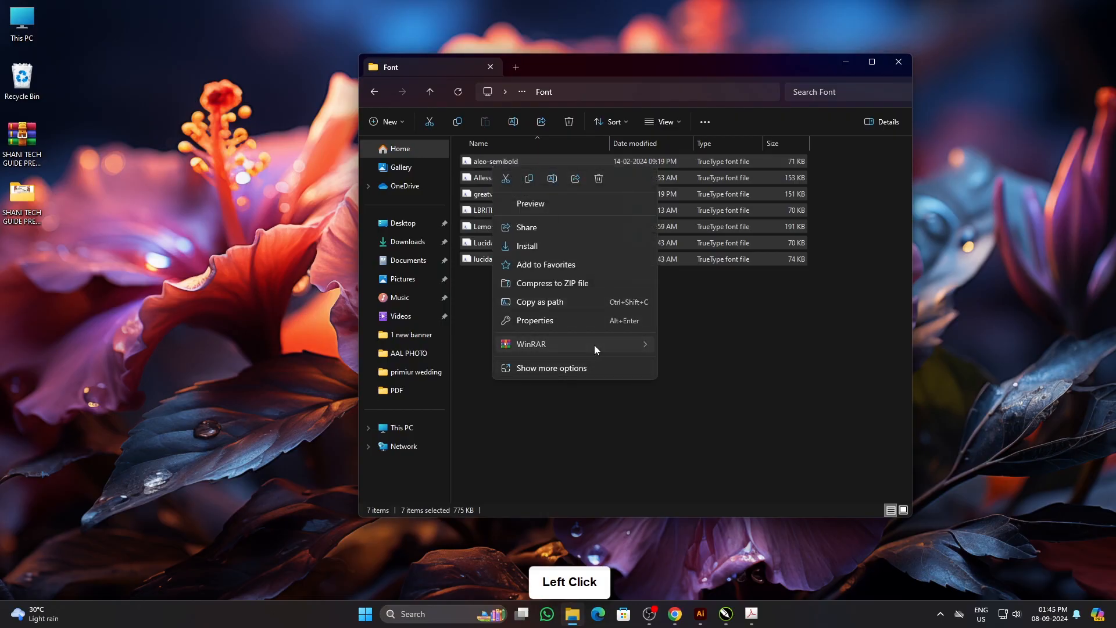
left_click(548, 368)
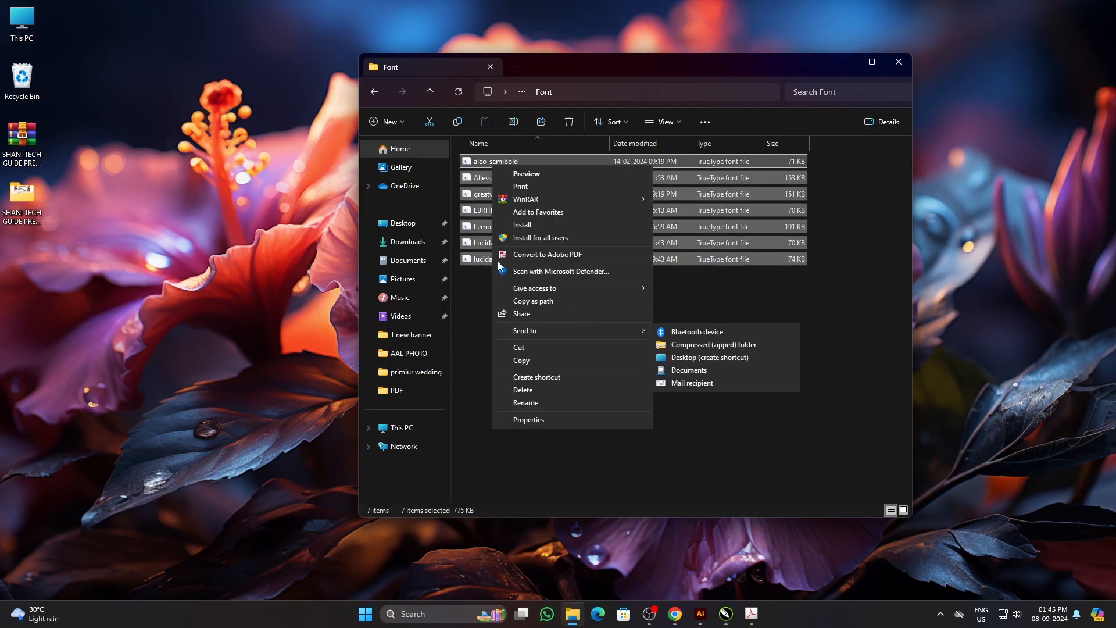
left_click(662, 273)
left_click(434, 92)
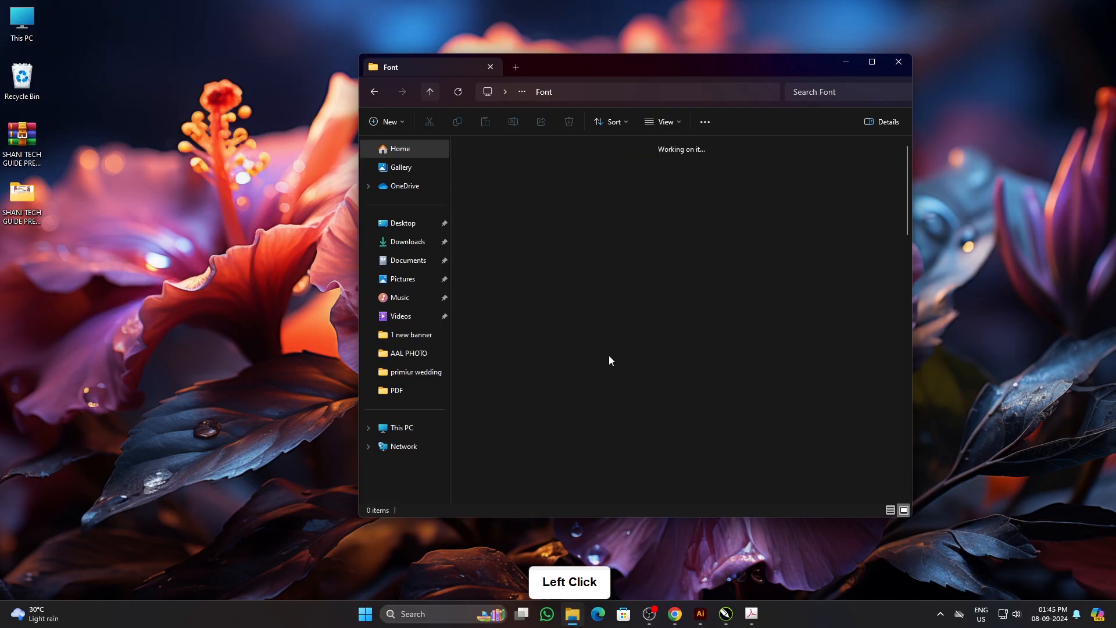
Step: Install every font in the Font folder for all users, replacing those already installed, and close the folder window
double_click(487, 178)
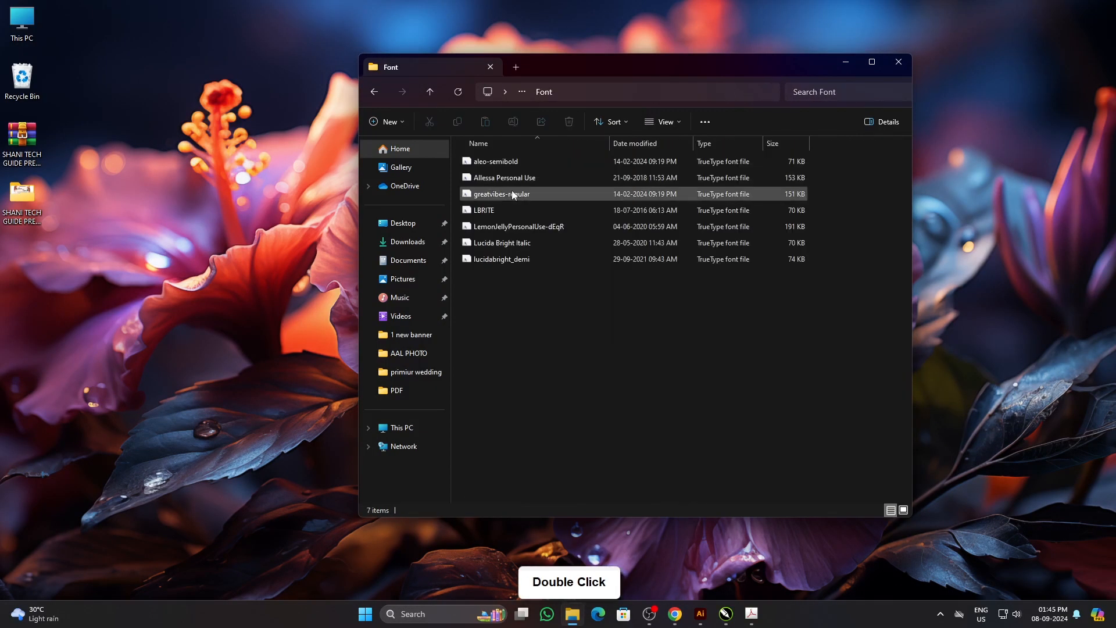
left_click(499, 168)
key("ctrl+a")
right_click(499, 169)
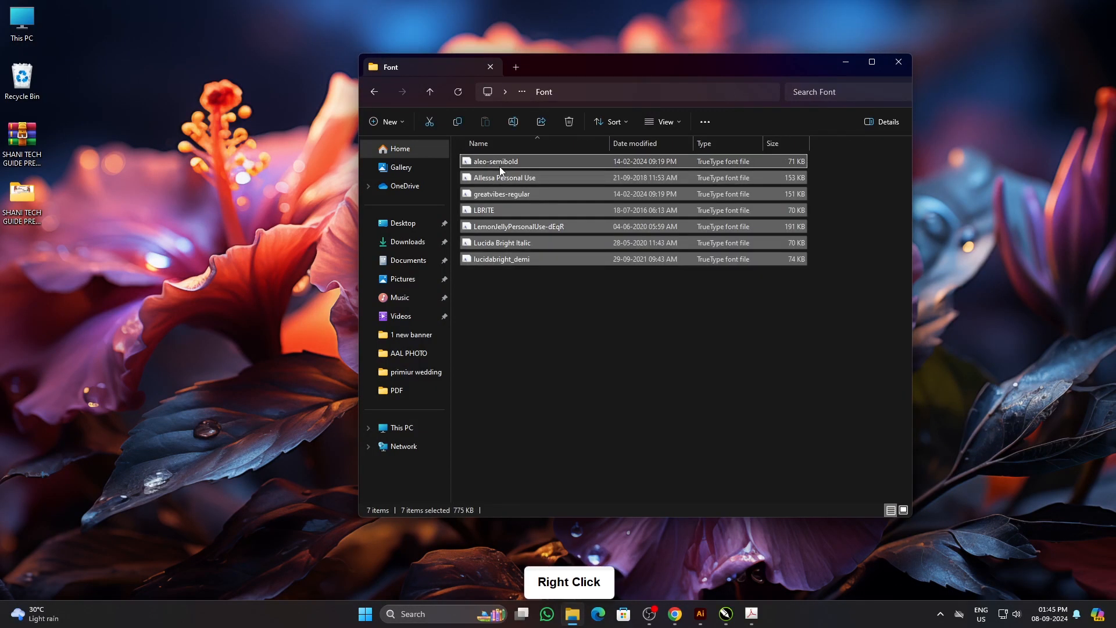
left_click(570, 377)
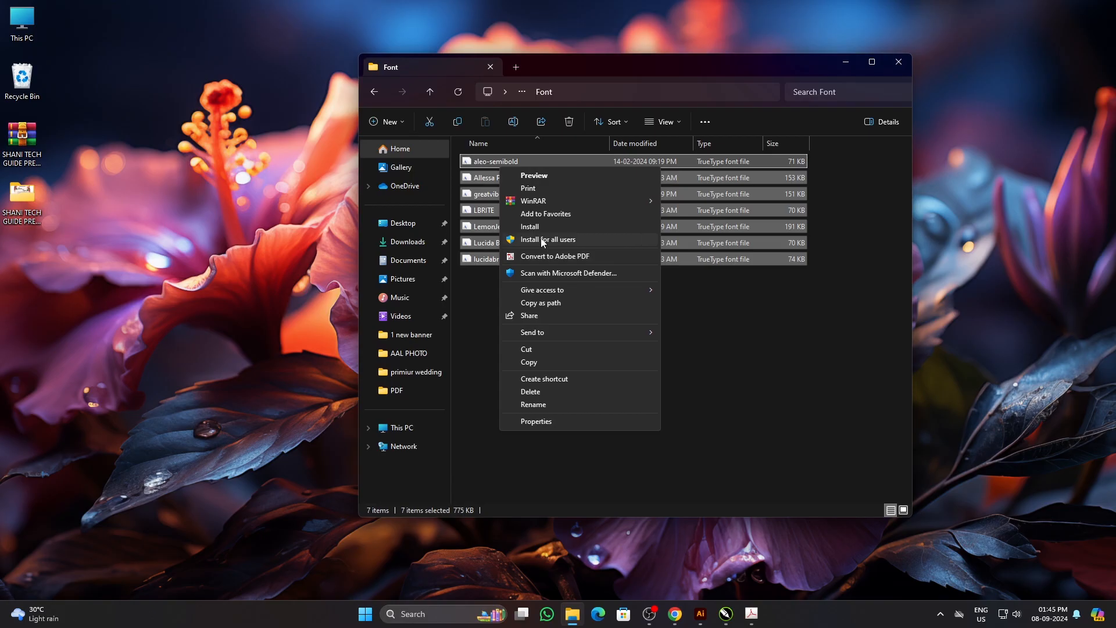
left_click(543, 240)
left_click(493, 314)
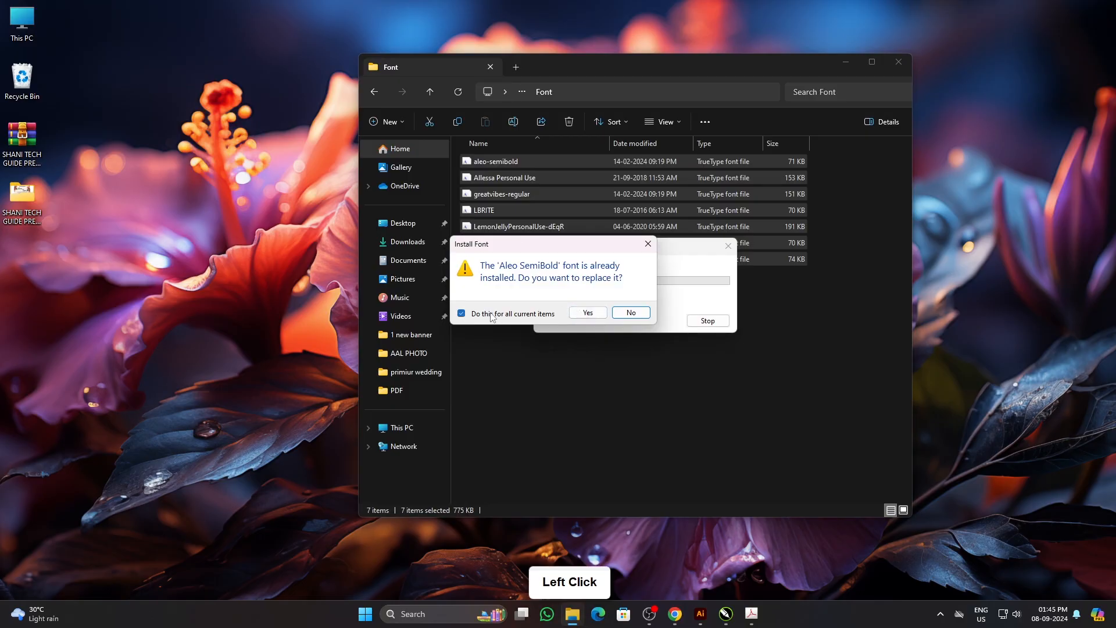
left_click(586, 312)
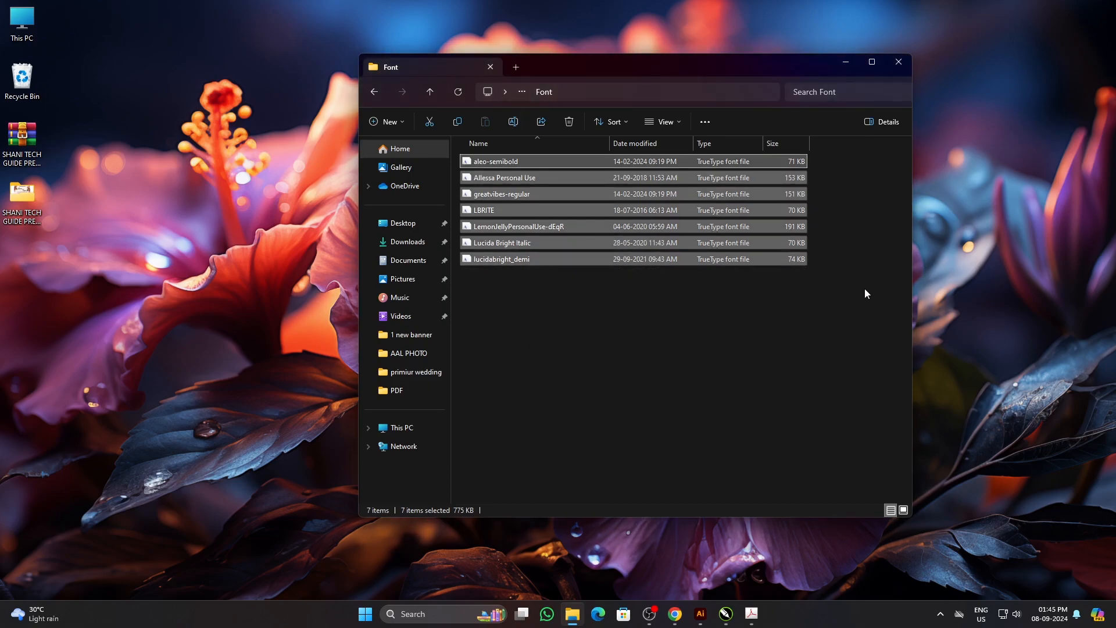
left_click(899, 61)
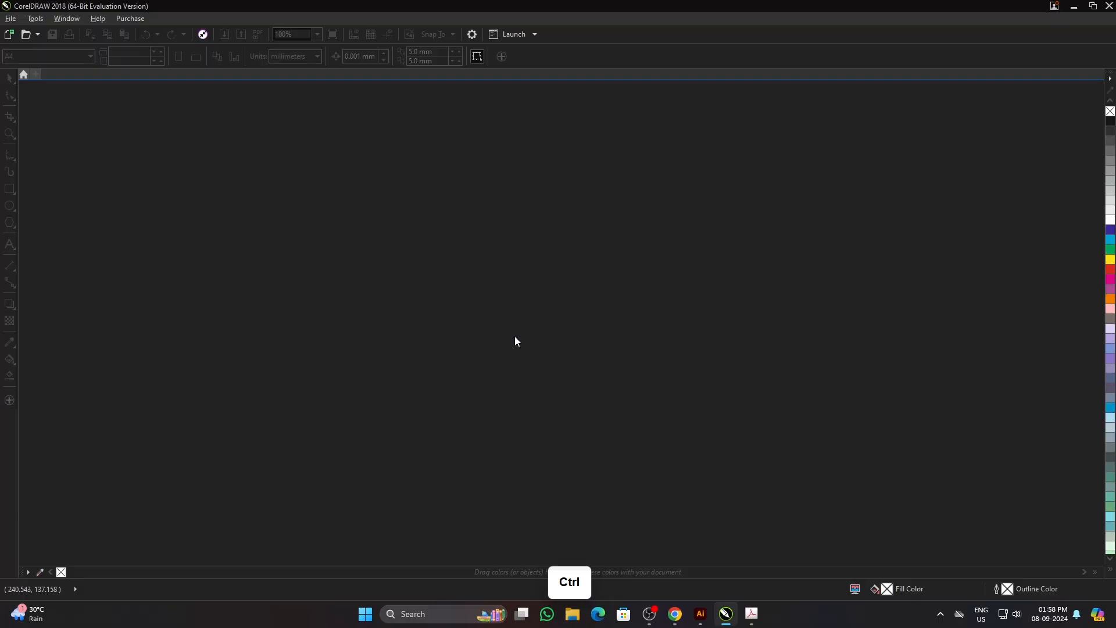
Step: Open SHANI TECH GUIDE WEDDING INVITATION CARD (67) from the premium invitation folder on the desktop and dismiss the text update notice
key("ctrl+o")
left_click(324, 332)
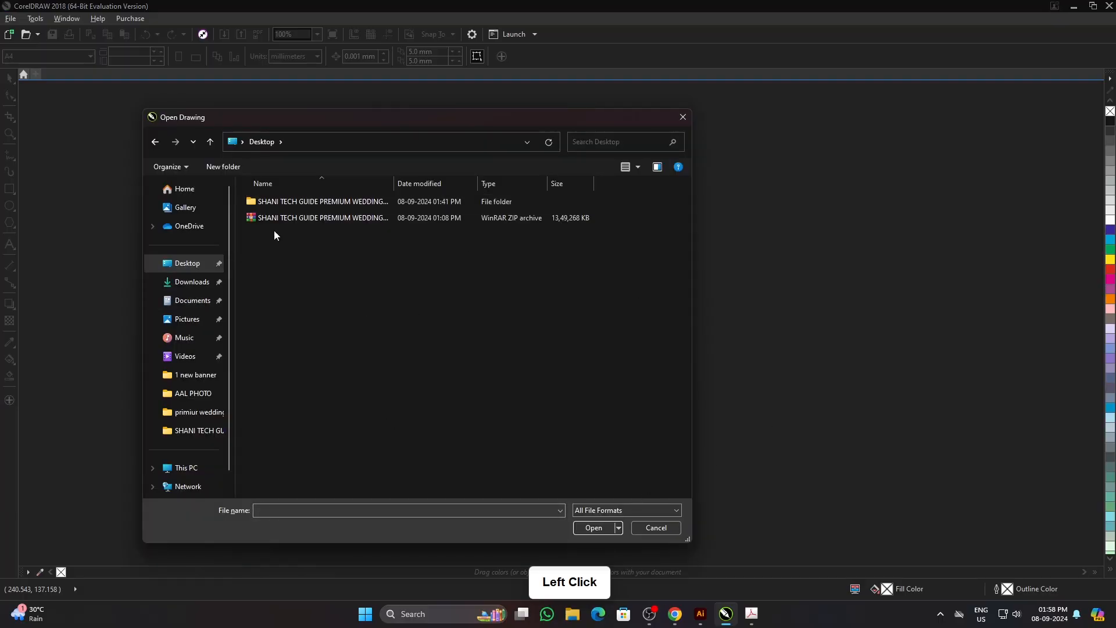
double_click(369, 202)
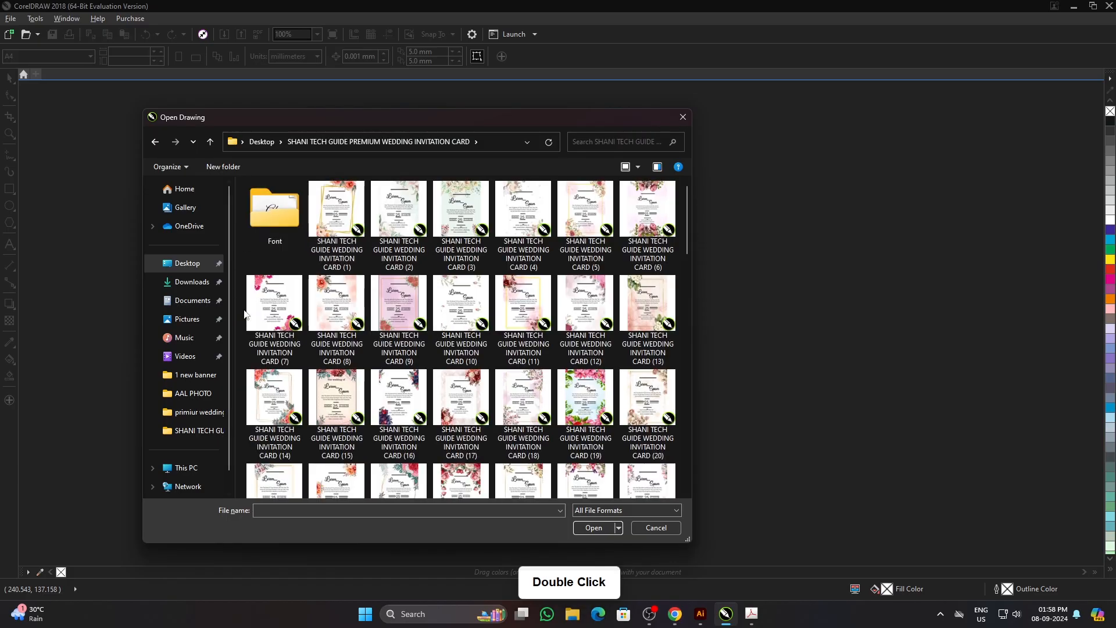
mouse_move(688, 195)
left_mouse_down()
mouse_move(695, 463)
mouse_move(694, 193)
left_mouse_up()
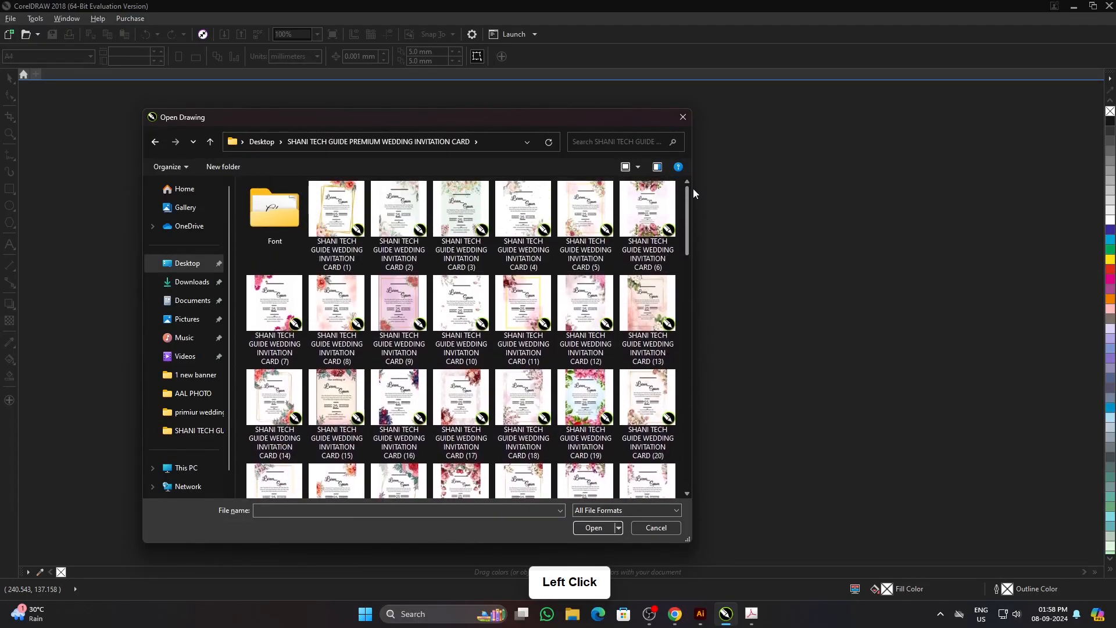
scroll(595, 367, "down", 5)
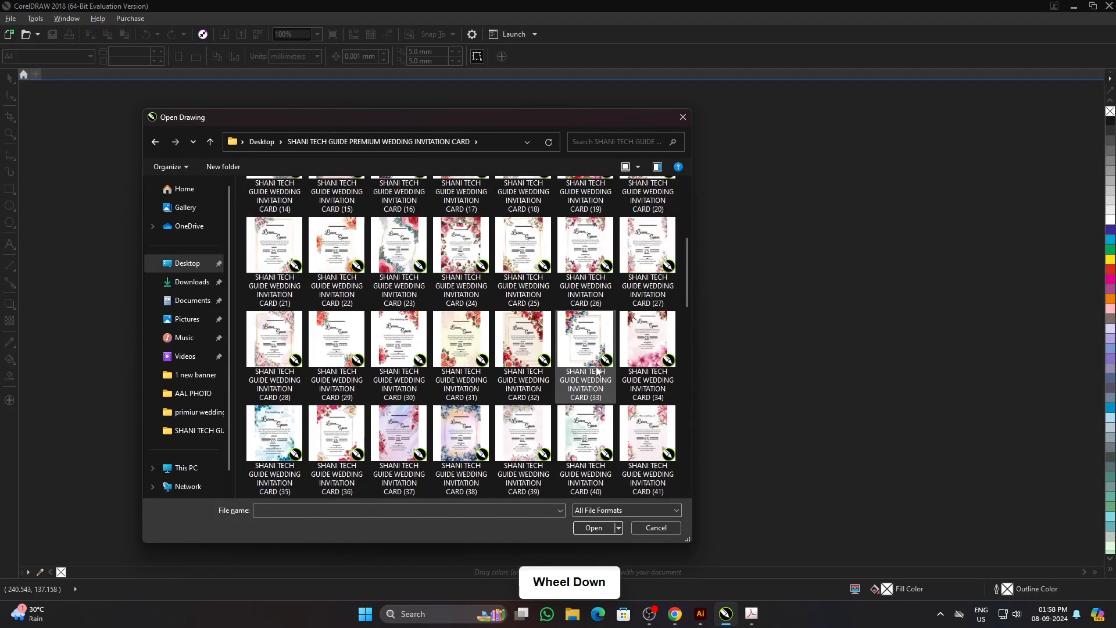
scroll(621, 379, "down", 10)
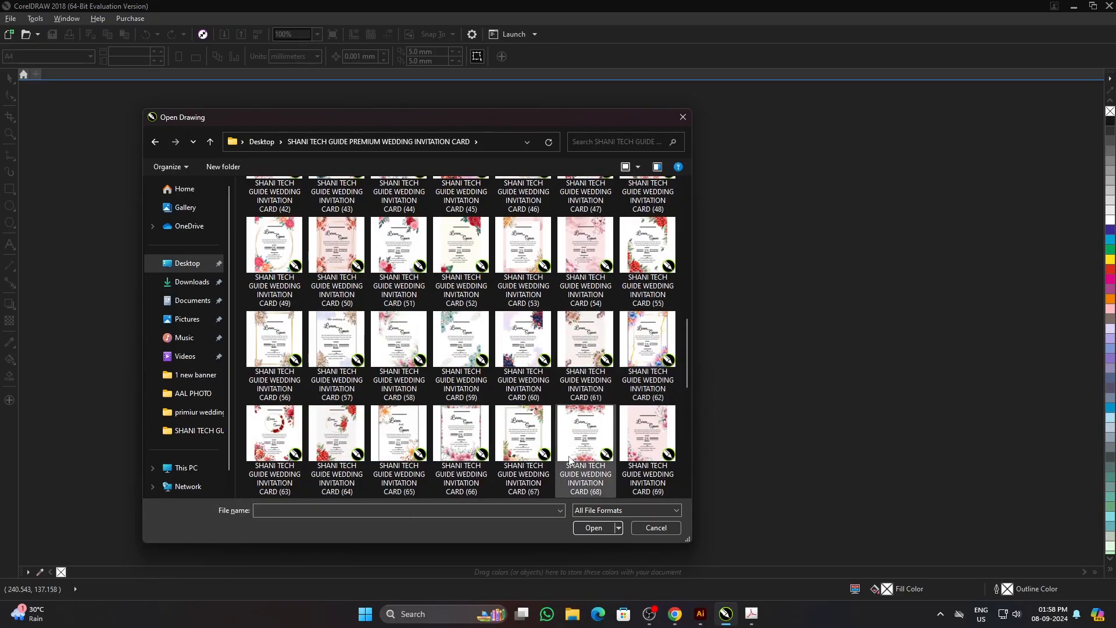
left_click(522, 486)
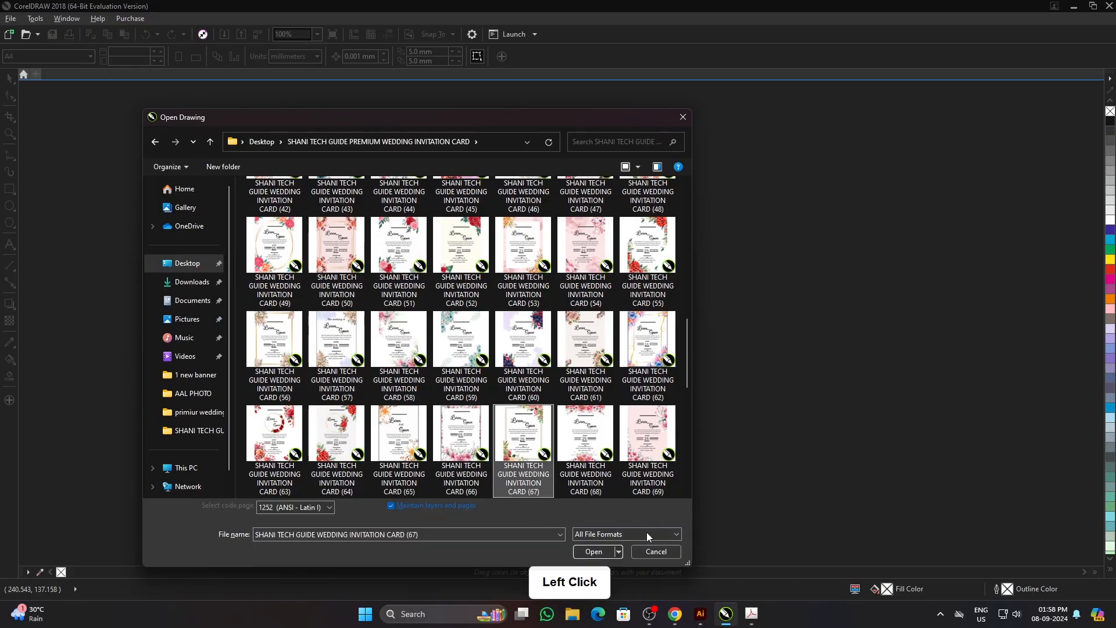
left_click(591, 553)
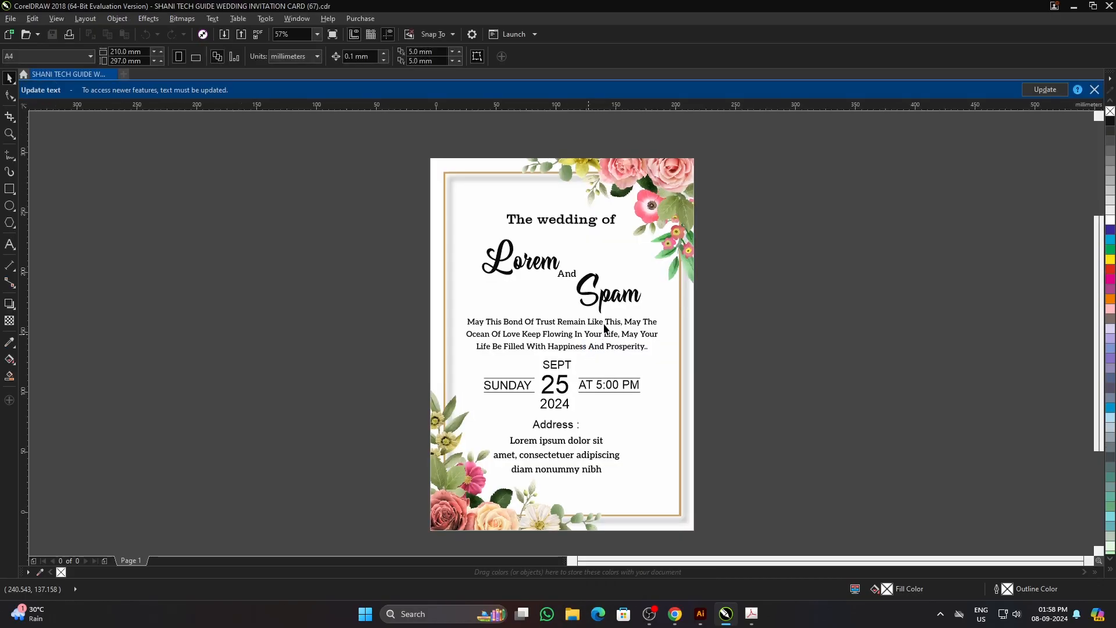
left_click(1094, 89)
Step: Fit the whole invitation card in the view and examine its design in full-screen preview
double_click(634, 284)
scroll(635, 308, "up", 3)
scroll(486, 288, "down", 3)
left_click(806, 307)
key("F4")
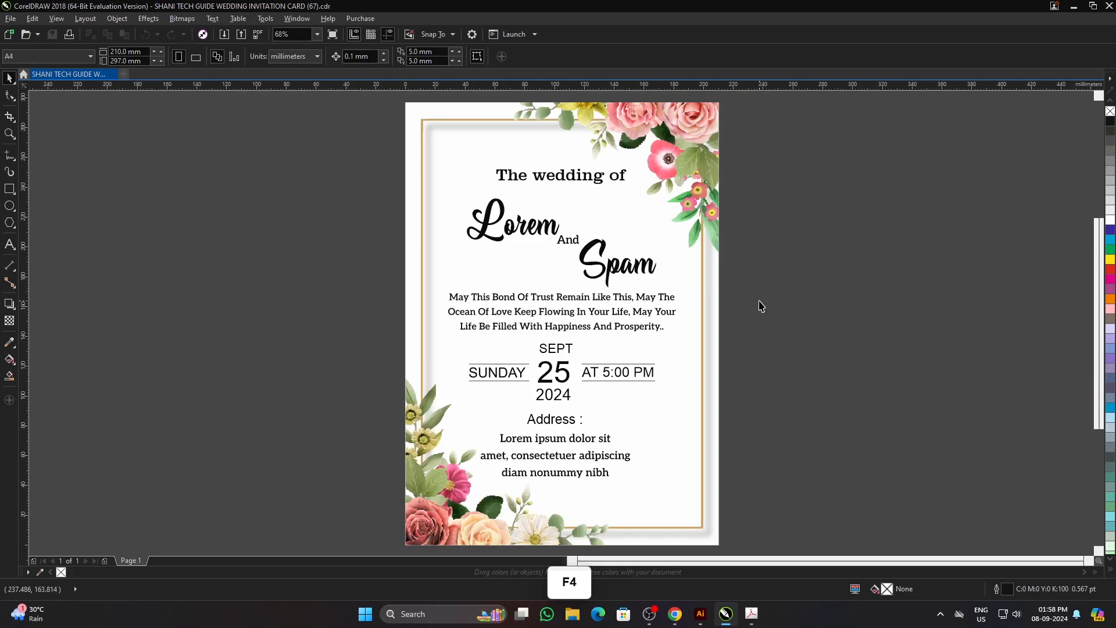
key("F9")
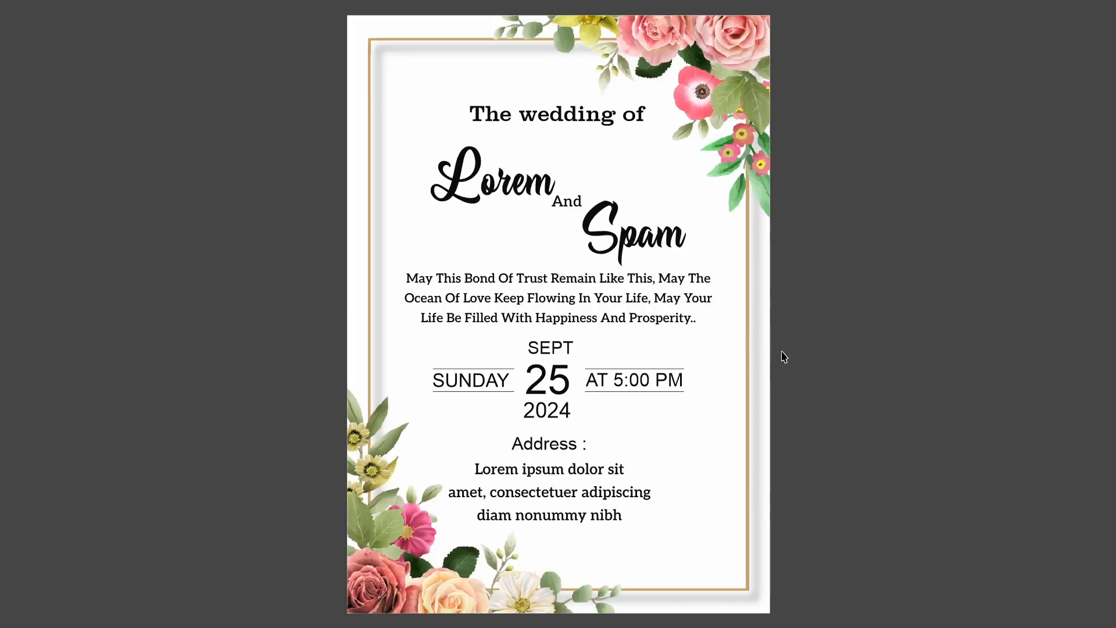
left_click(868, 349)
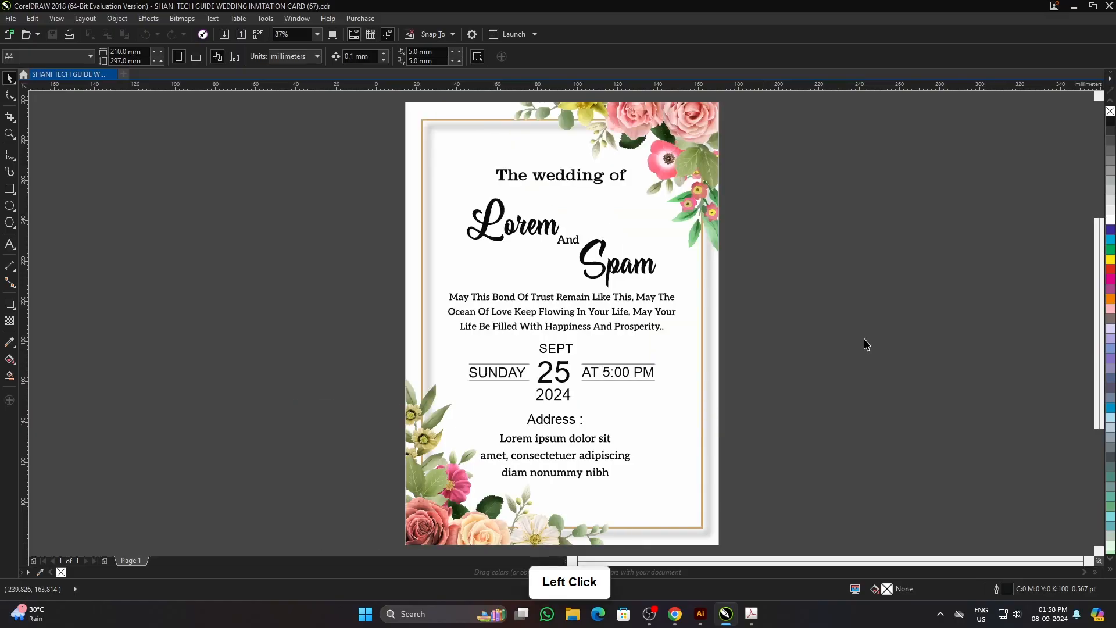
Step: Try replacing the heading "The wedding of" with the sample text "gdfhfghgfh", and undo the edit
left_click(584, 177, "ctrl")
key("F8")
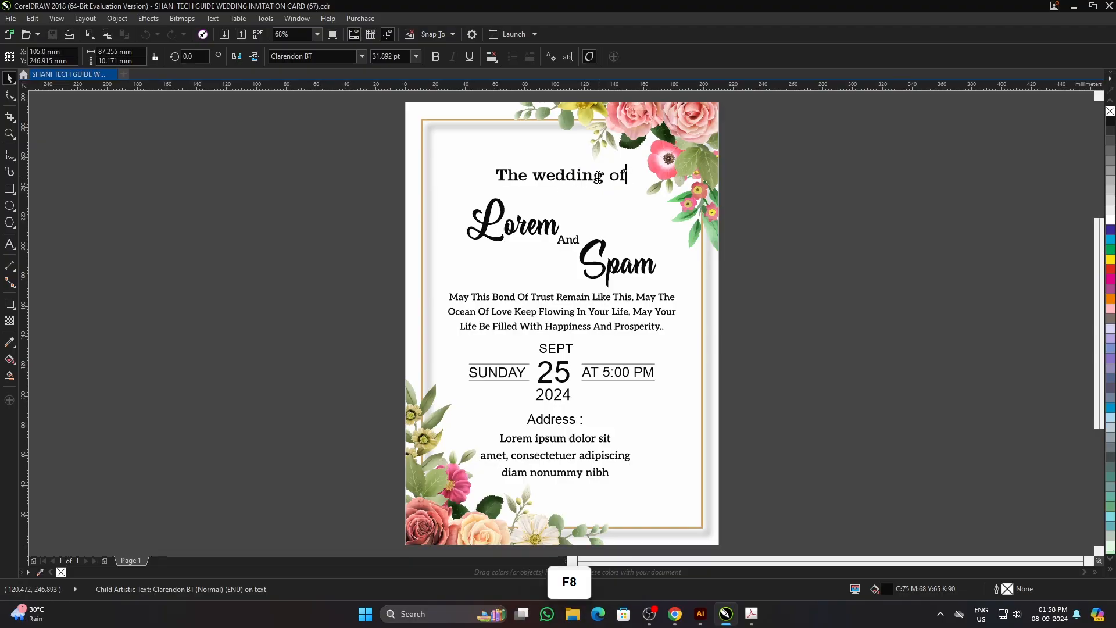
key("ctrl+a")
type("gdfhfg")
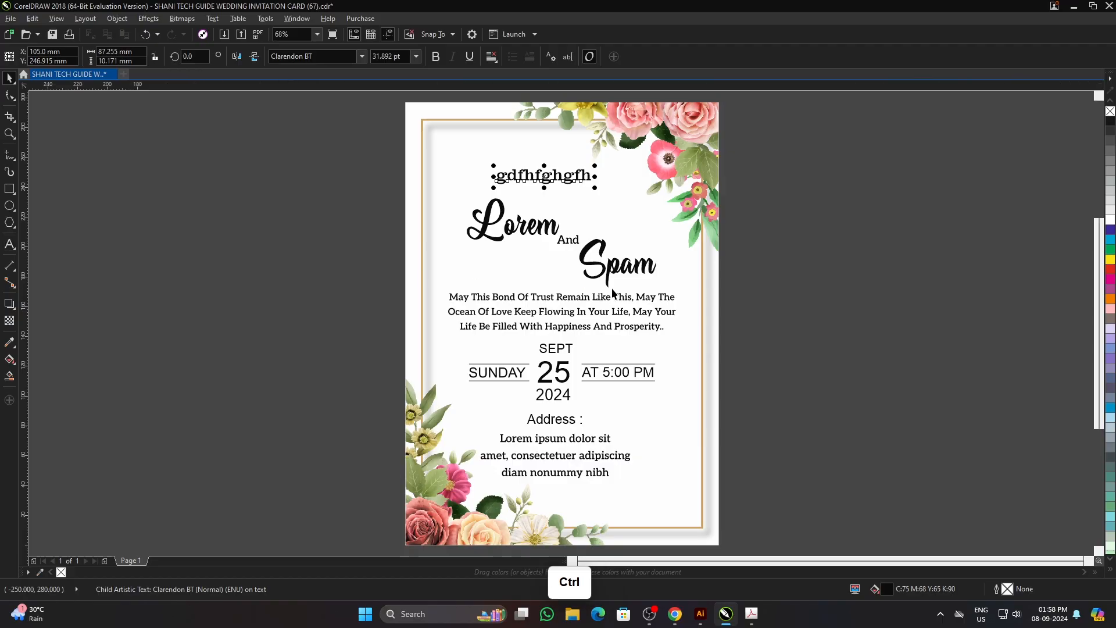
key("ctrl+z")
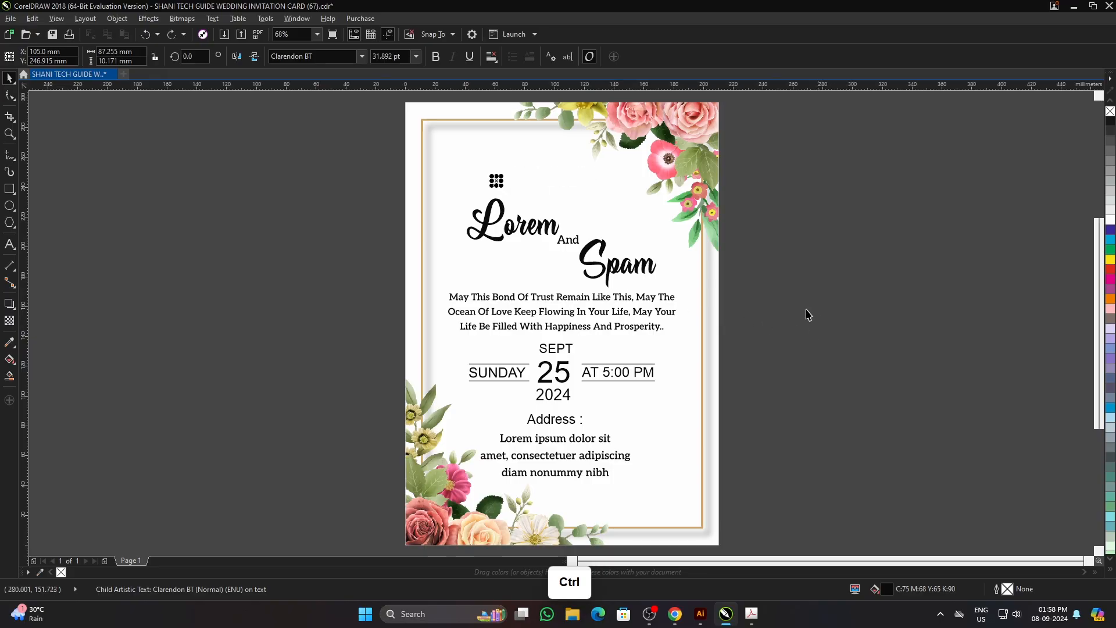
key("ctrl+z")
left_click(789, 277)
Step: Try replacing the placeholder "Lorem" with a first name and the placeholder "Spam" with "Tech Guide"
left_click(549, 226, "ctrl")
left_click(549, 225, "ctrl")
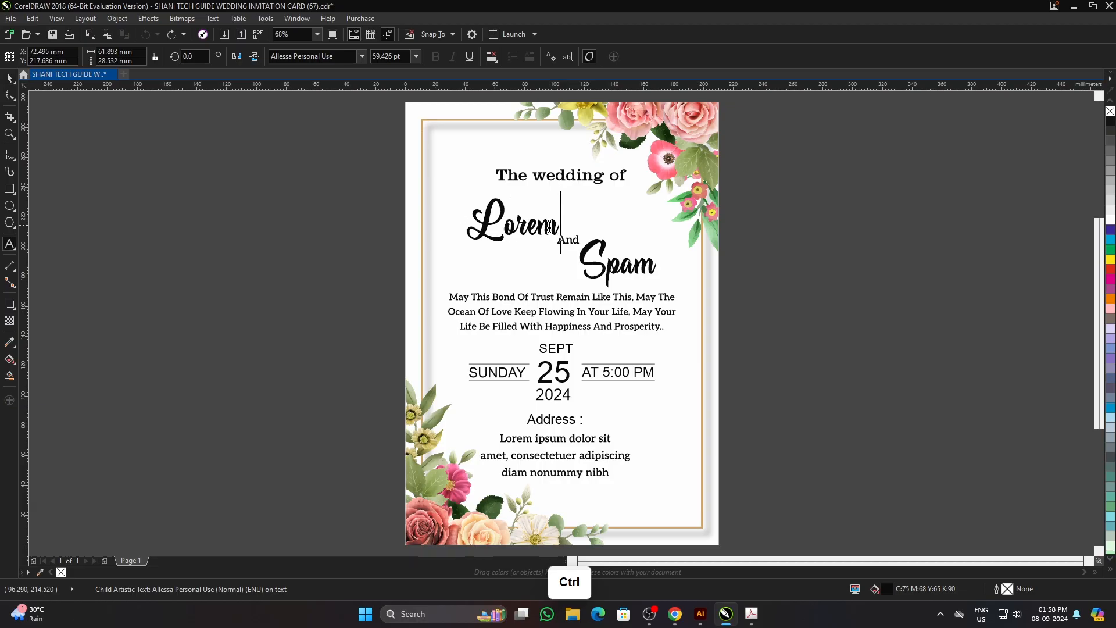
key("ctrl+a")
type("S")
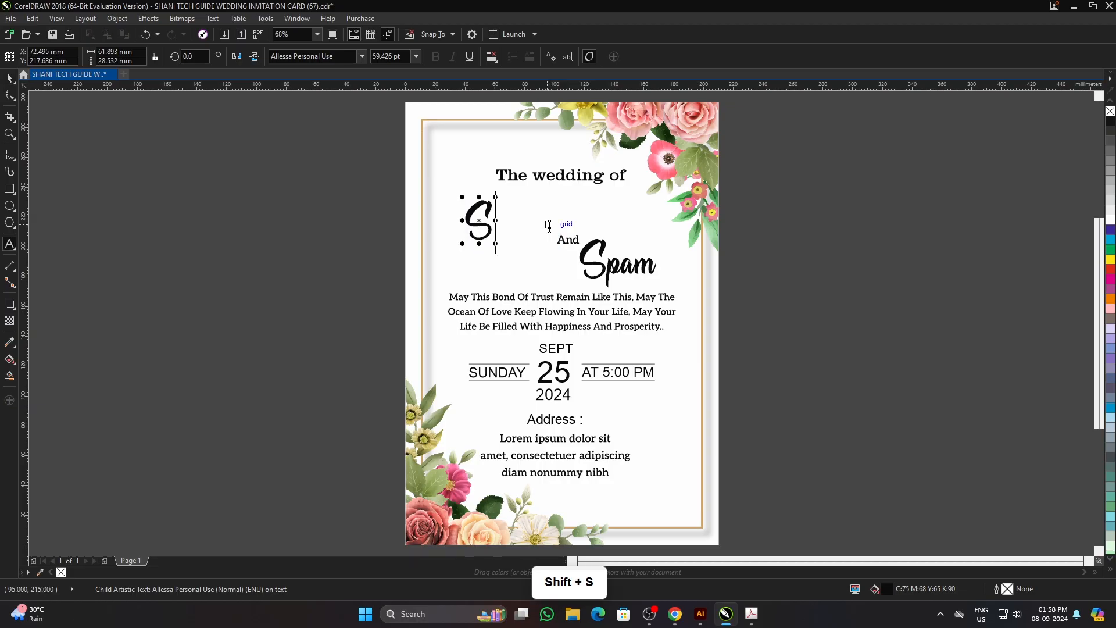
type("hani")
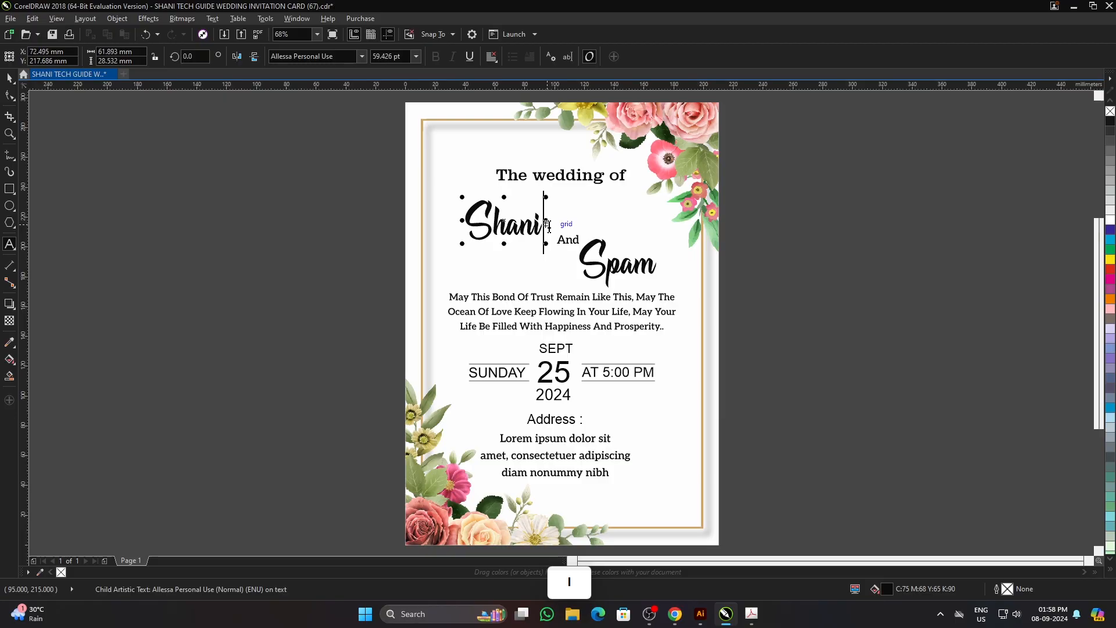
double_click(601, 268)
type("Tech ")
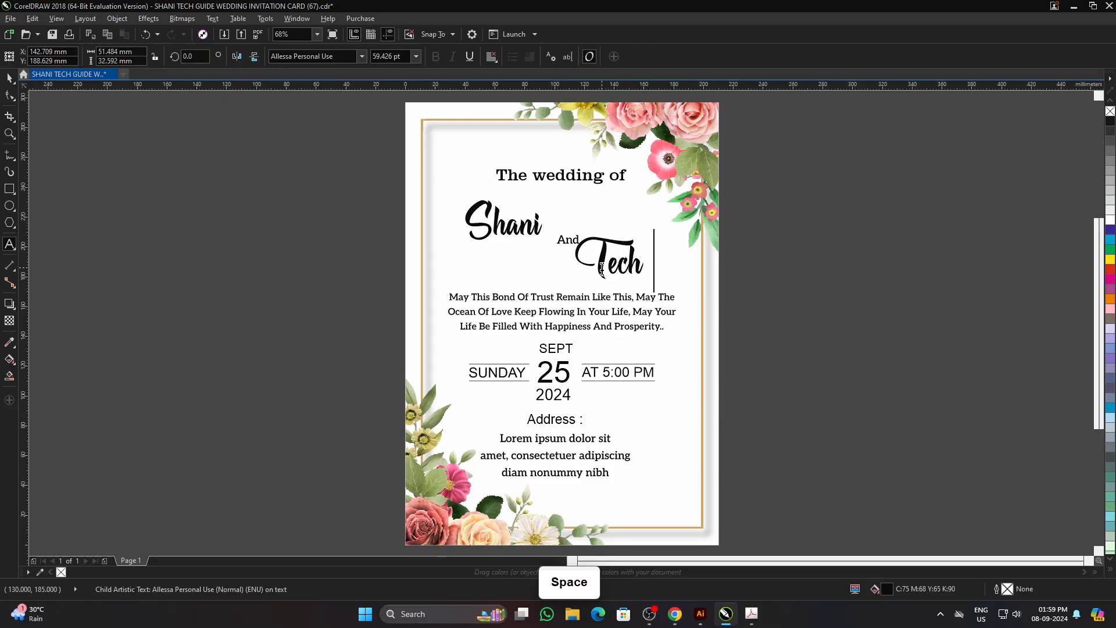
type("Guide")
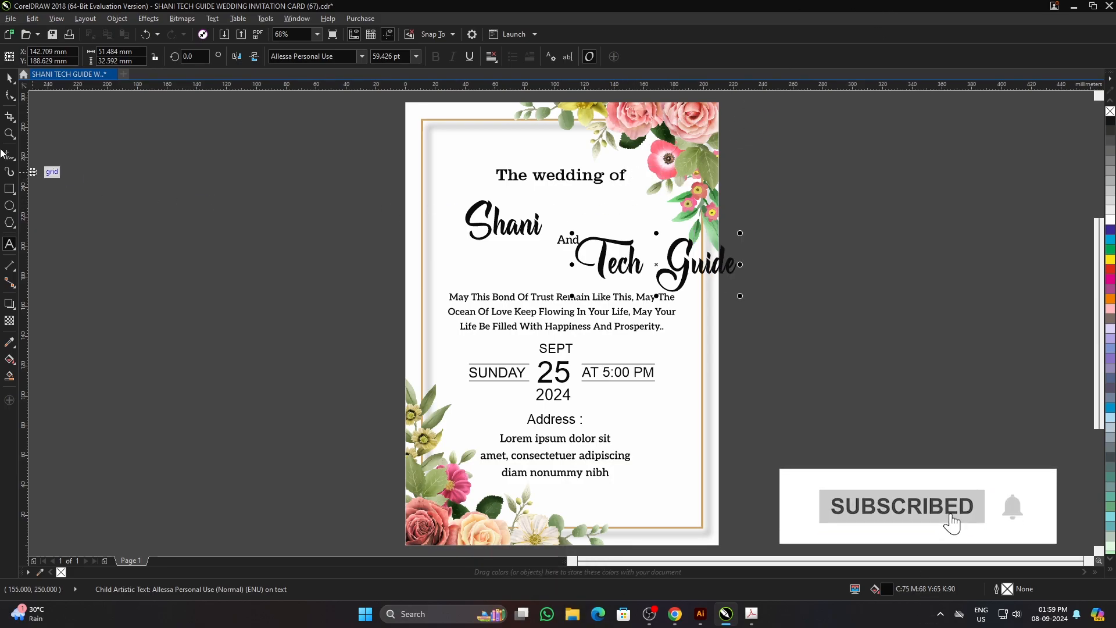
Step: Undo the replacements of both couple-name texts and clear the selection
left_click(7, 77)
key("ctrl+z")
key("ctrl+z")
key("ctrl+z")
key("ctrl+z")
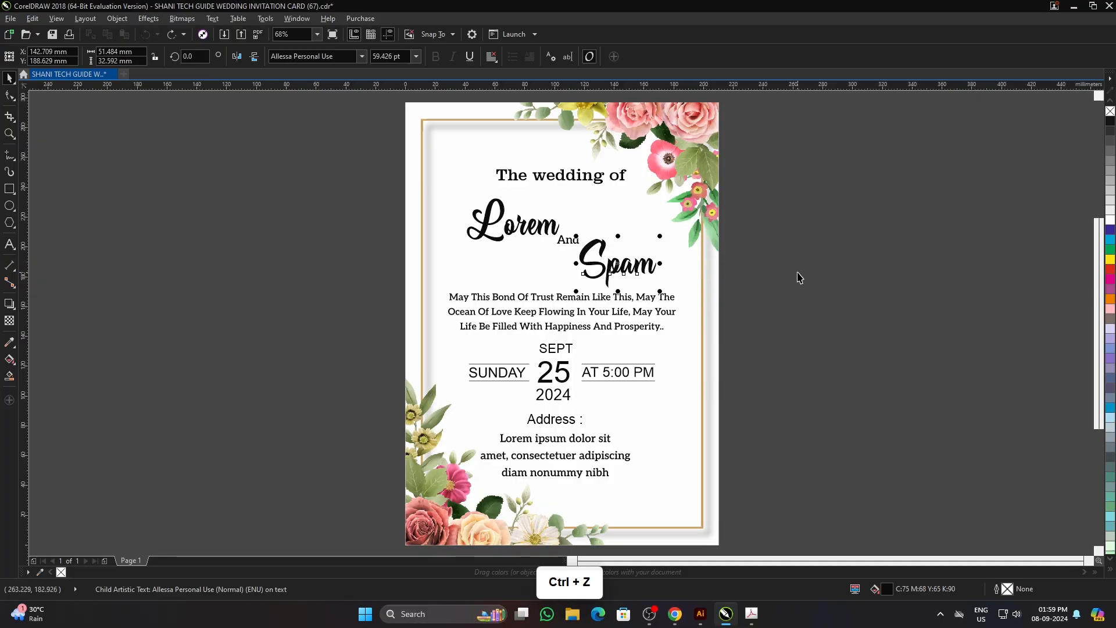
left_click(824, 283)
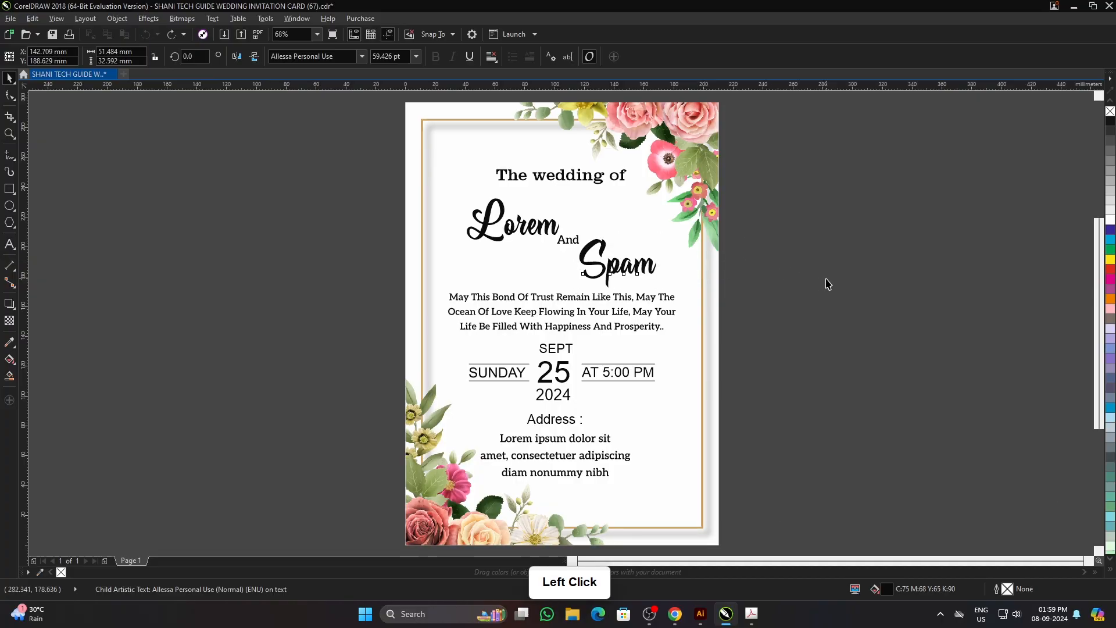
Step: Recolour the couple-name texts "Lorem" and "Spam" red, then clear the selection
left_click(545, 234, "ctrl")
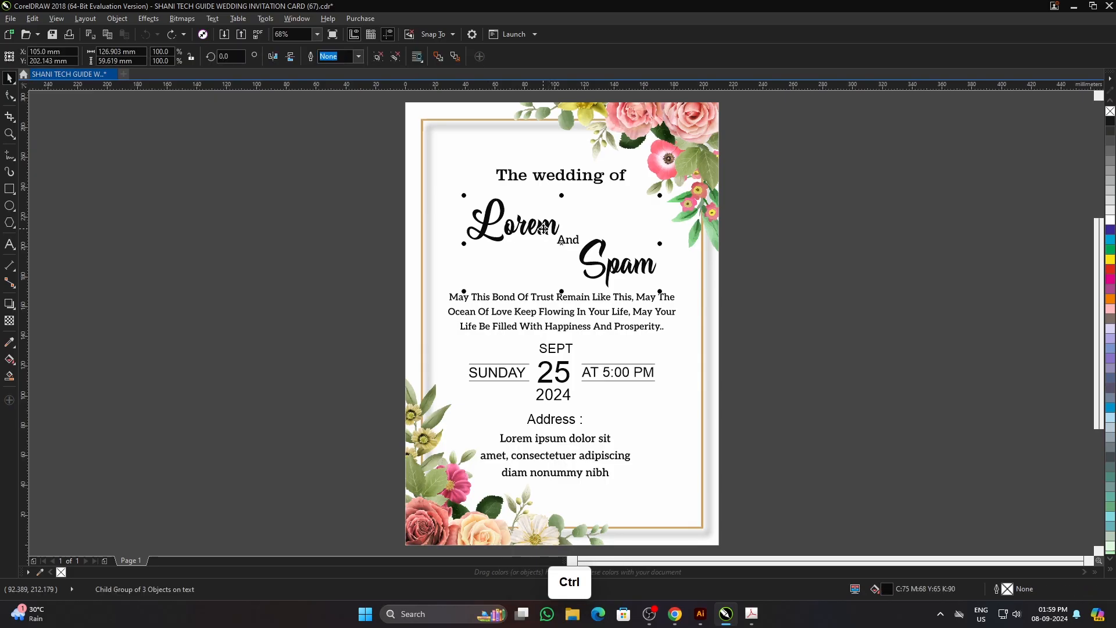
left_click(1110, 270)
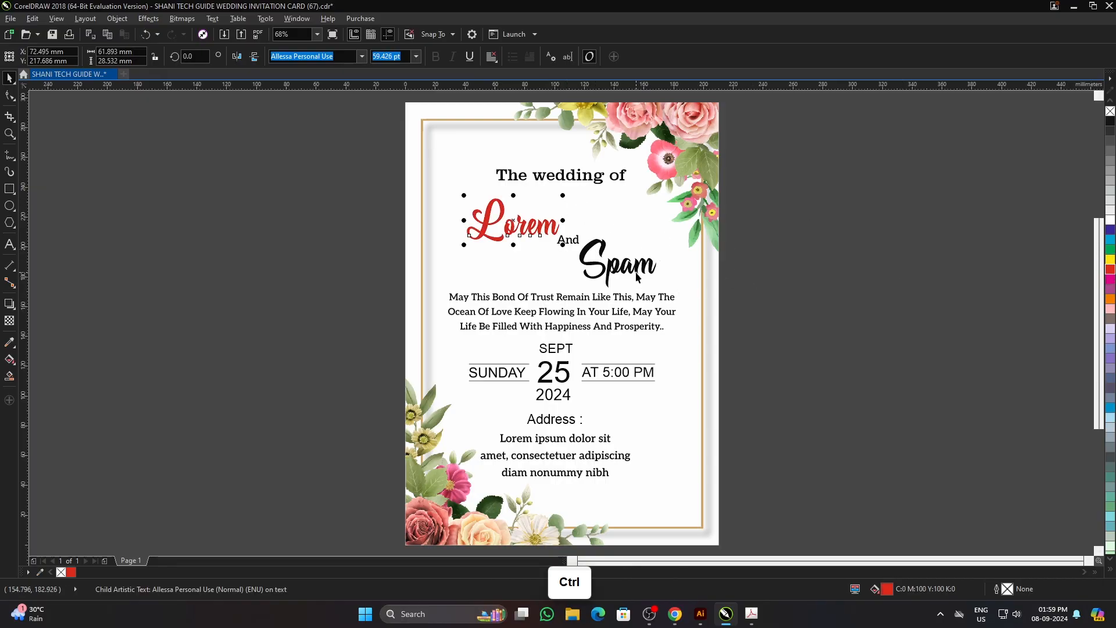
left_click(636, 273, "ctrl")
left_click(1110, 270)
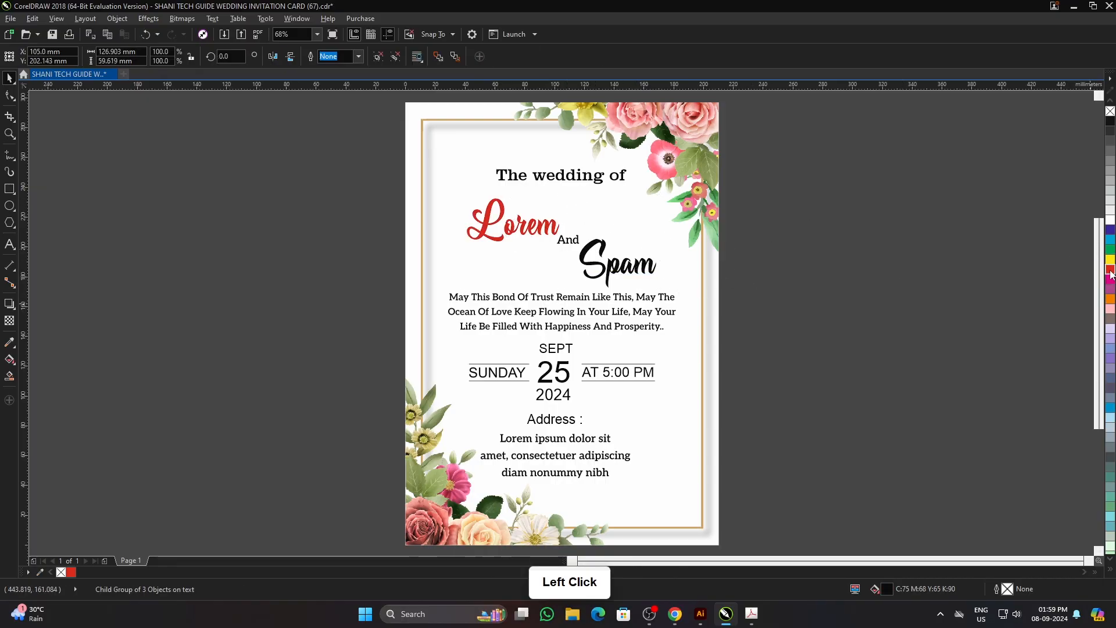
left_click(1009, 316)
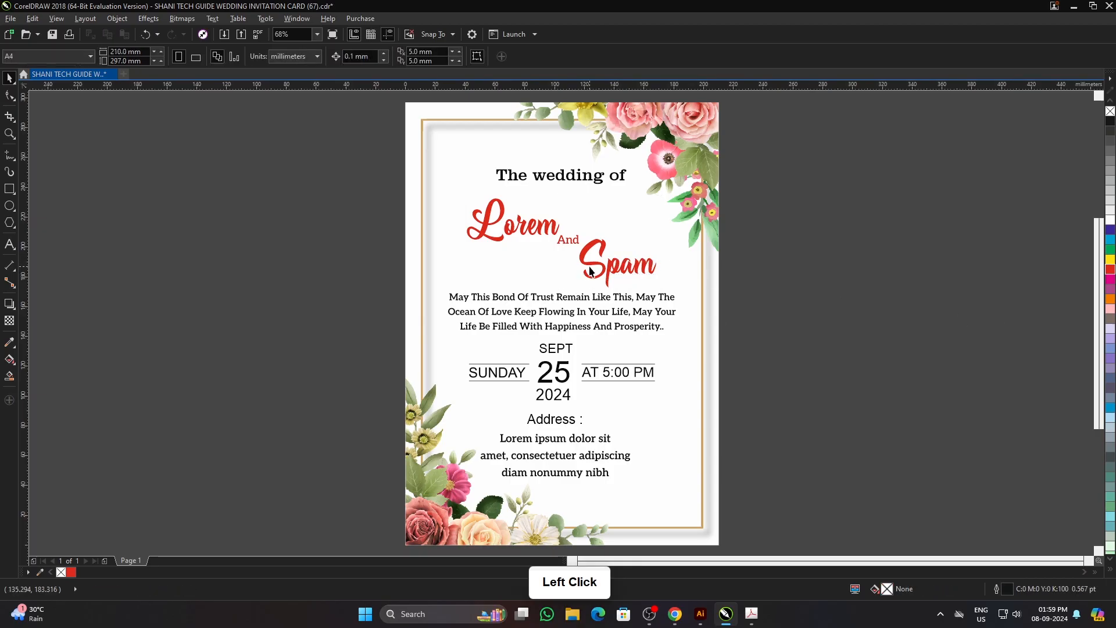
Step: Recolour the word "And" between the couple's names black and clear the selection
left_click(570, 241, "ctrl")
left_click(570, 240, "ctrl")
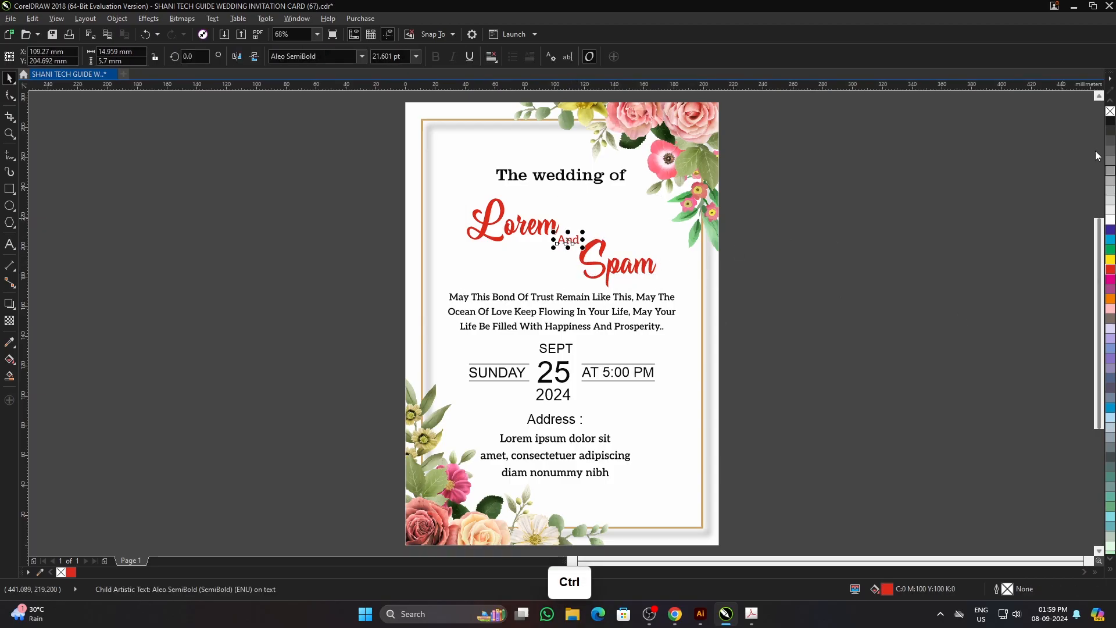
left_click(1110, 121)
double_click(889, 268)
scroll(599, 227, "up", 2)
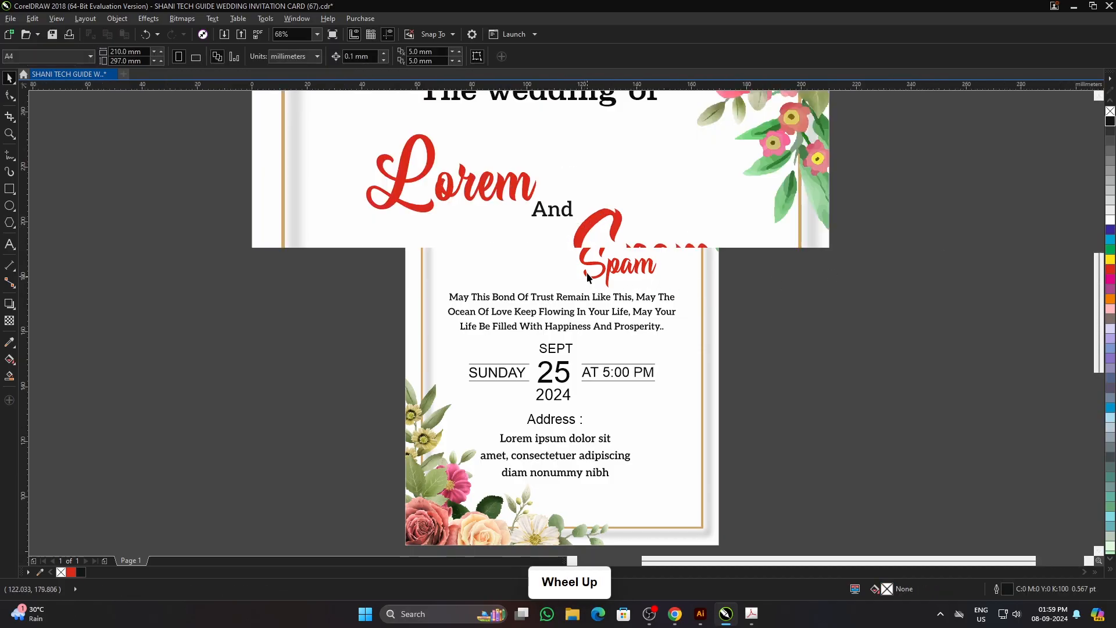
scroll(472, 238, "down", 2)
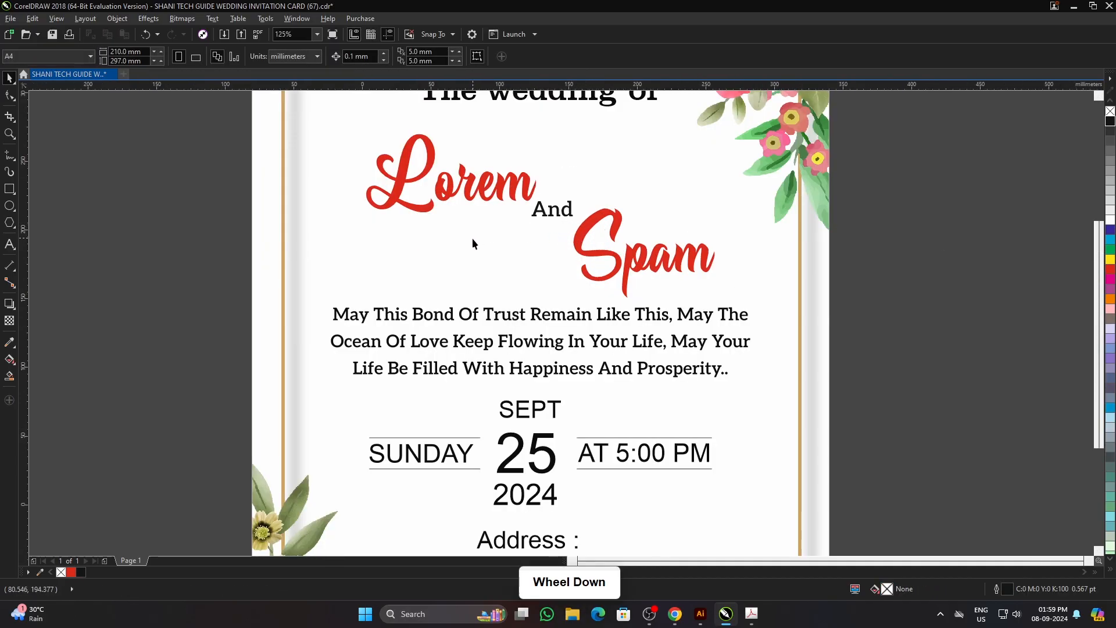
Step: Select the word "And" between the names to check its object type and font
scroll(595, 314, "up", 2)
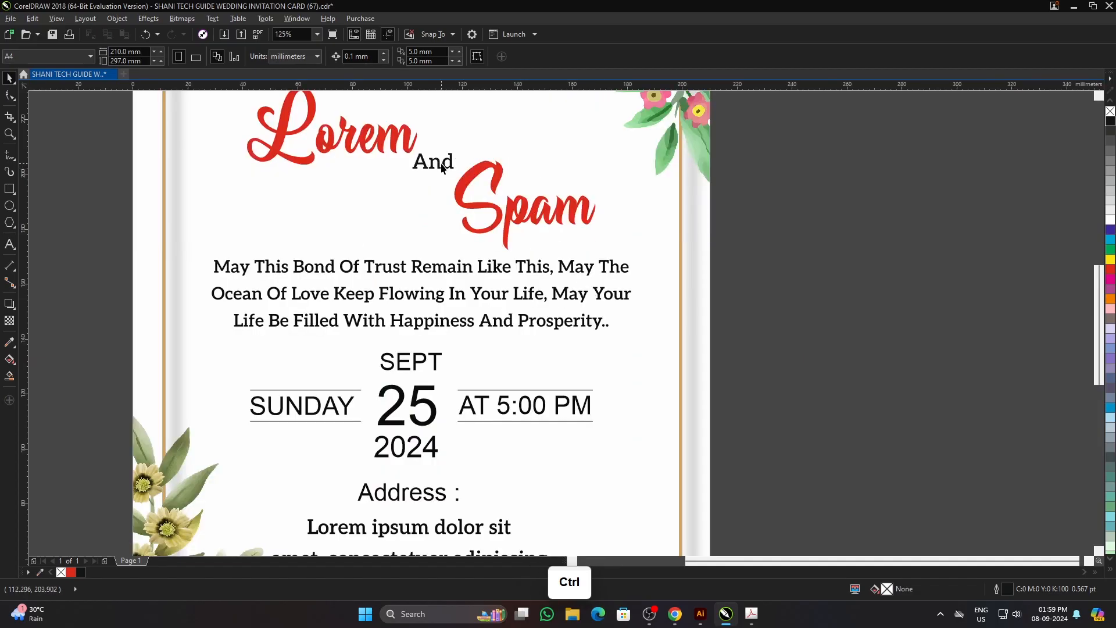
left_click(421, 173, "ctrl")
left_click(421, 173, "ctrl")
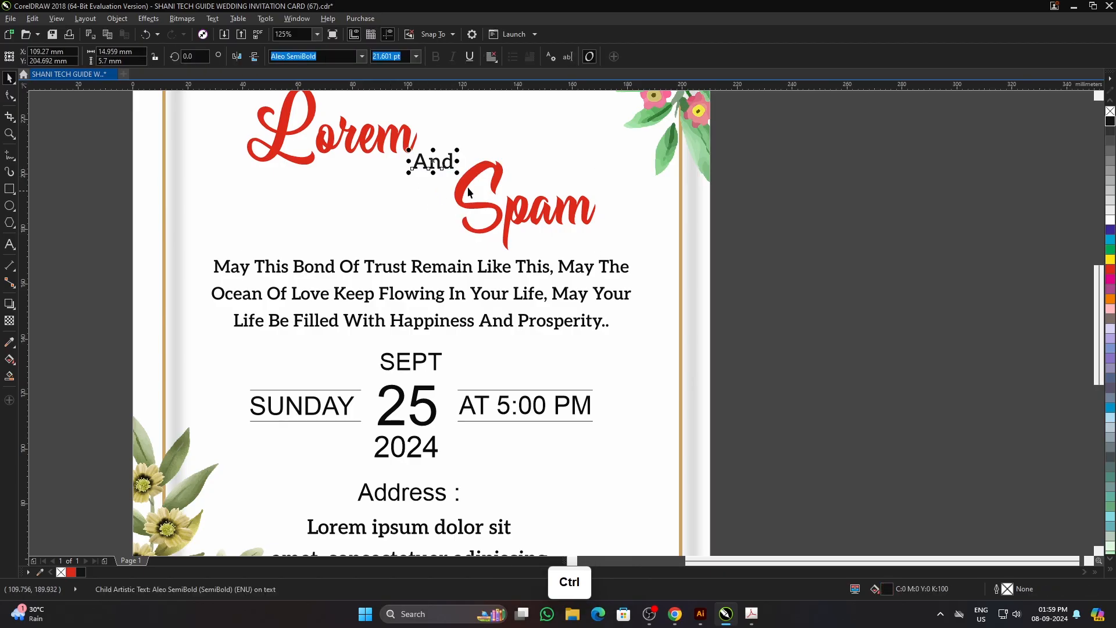
left_click(949, 286)
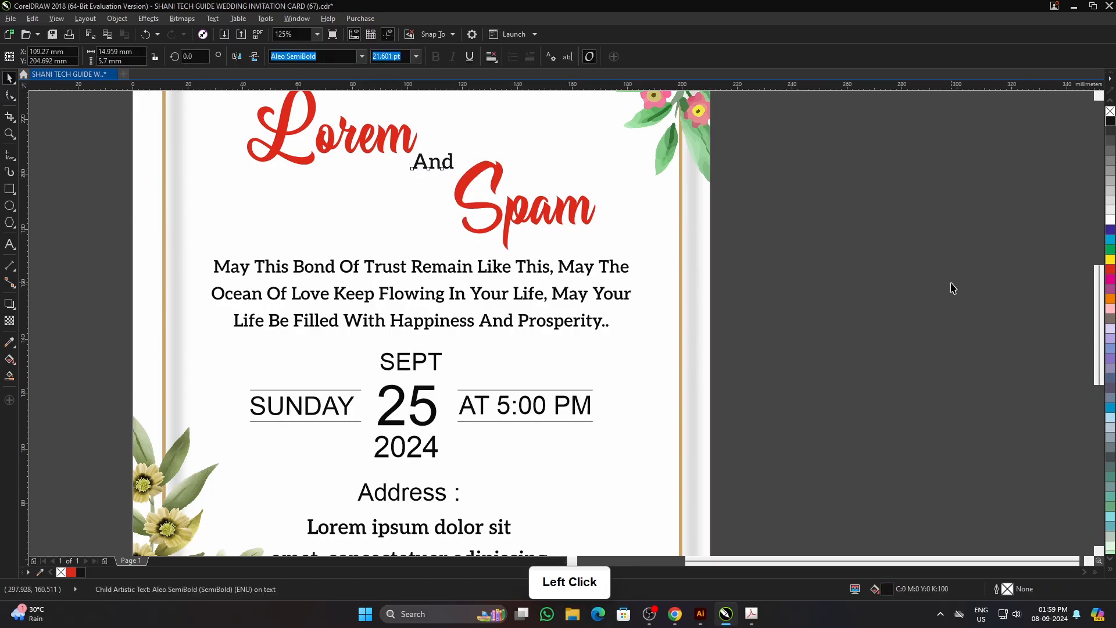
Step: Ungroup the three-line verse below the couple's names
left_click(364, 269, "ctrl")
left_click(370, 272, "ctrl")
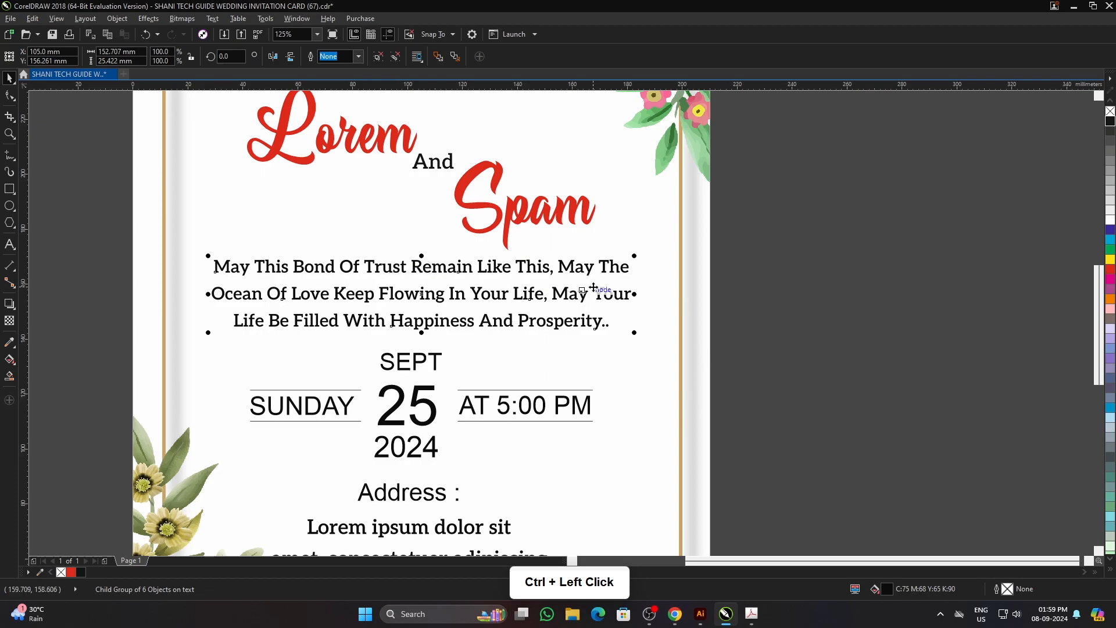
scroll(593, 287, "down", 2)
left_click(376, 56)
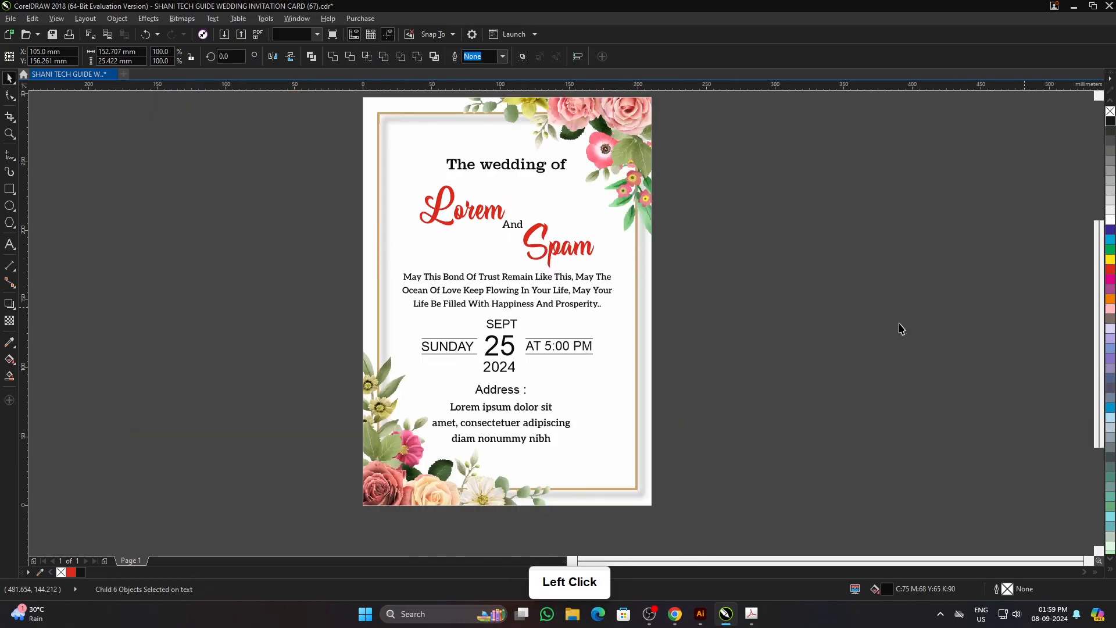
left_click(955, 321)
Step: Select the beginning of the verse's first line to check whether it is text or a curve
scroll(481, 291, "up", 2)
left_click(374, 267, "ctrl")
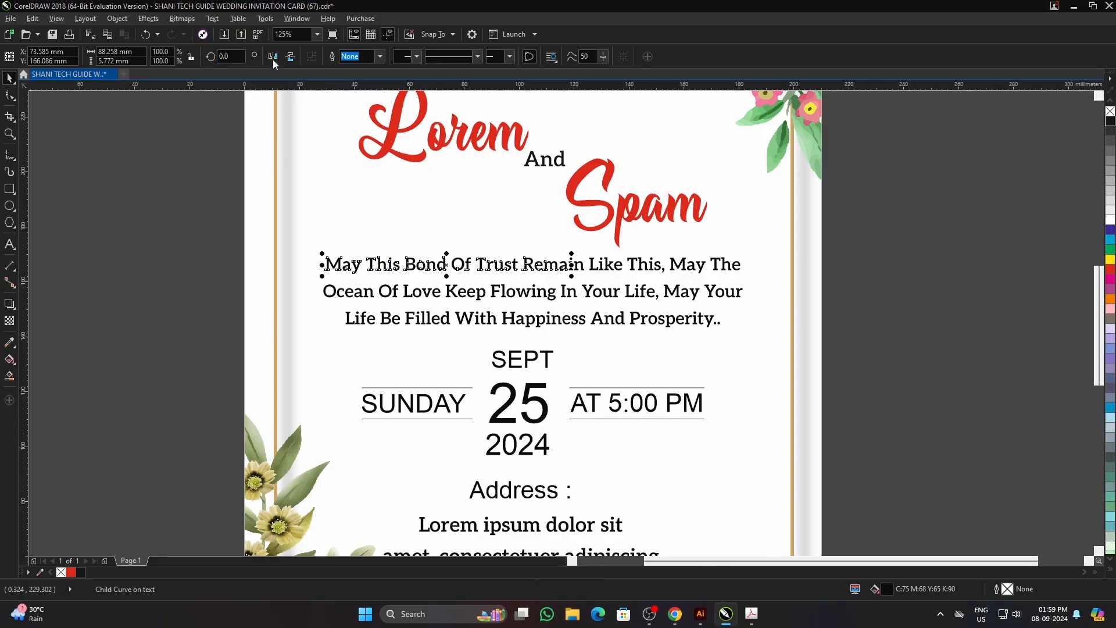
left_click(220, 227)
Step: Select all objects of the invitation card and ungroup them all completely
left_click(551, 163, "ctrl")
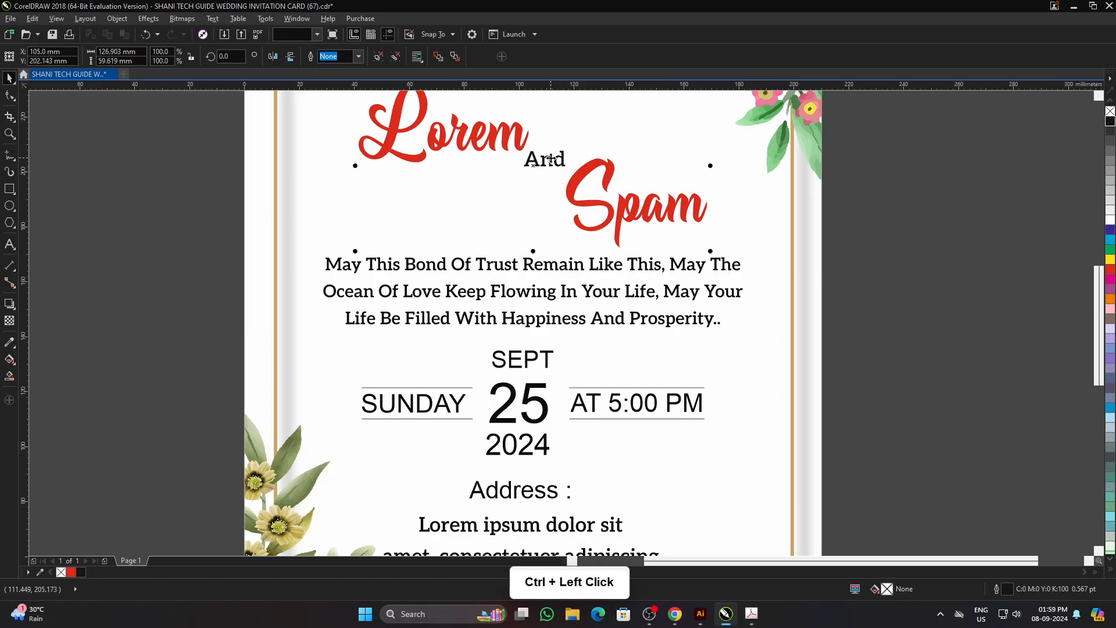
left_click(628, 189)
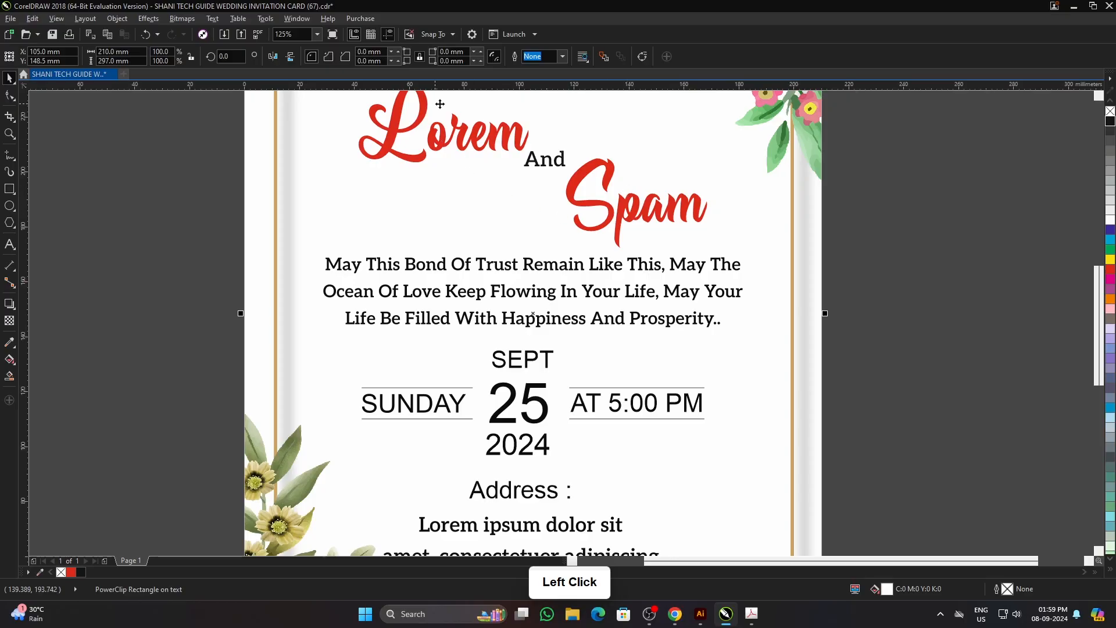
scroll(573, 312, "down", 1)
left_click(800, 294)
scroll(705, 316, "down", 1)
left_click(472, 184)
left_click_drag(436, 150, 835, 528)
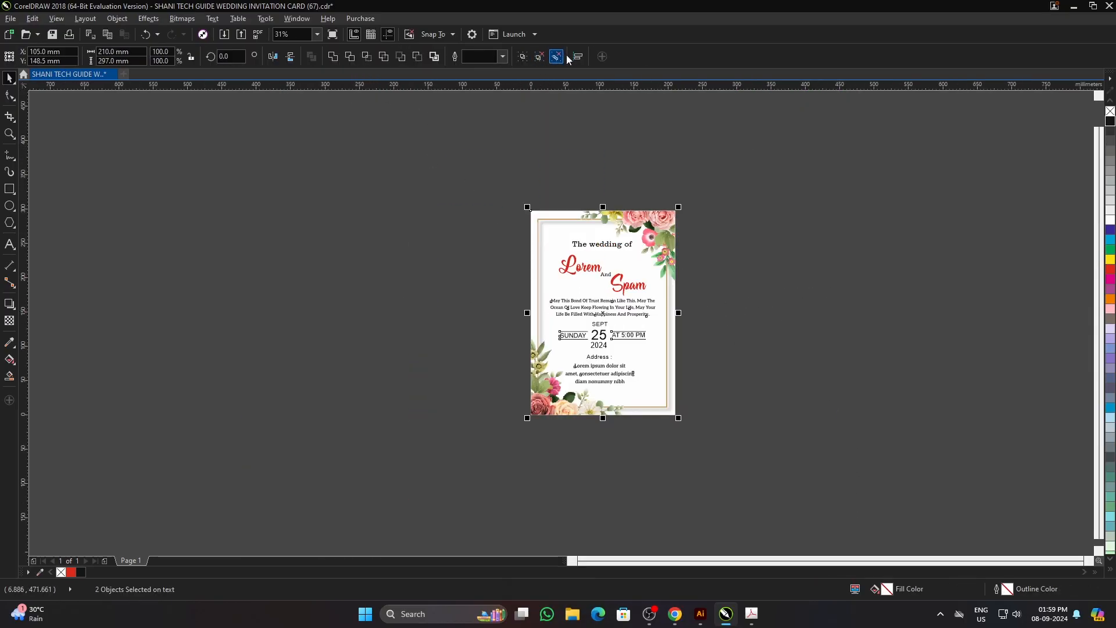
left_click(557, 56)
left_click(712, 319)
Step: Duplicate the word "And" and place the copy just above the start of the verse
scroll(623, 331, "up", 1)
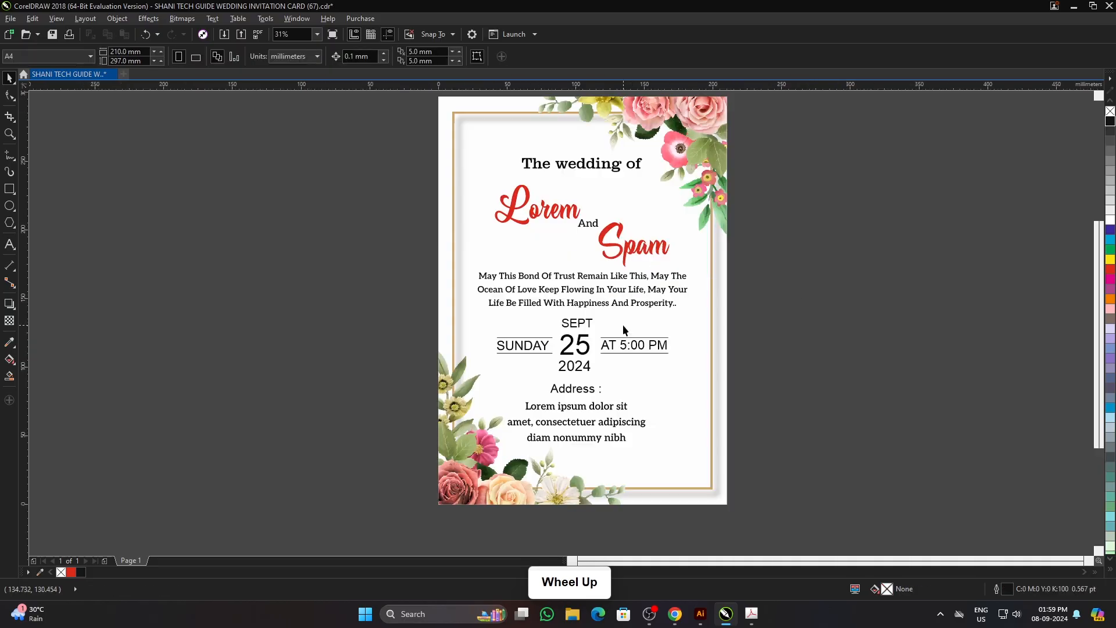
scroll(602, 277, "up", 1)
left_click(574, 174)
left_click_drag(577, 176, 416, 254)
right_click(416, 254)
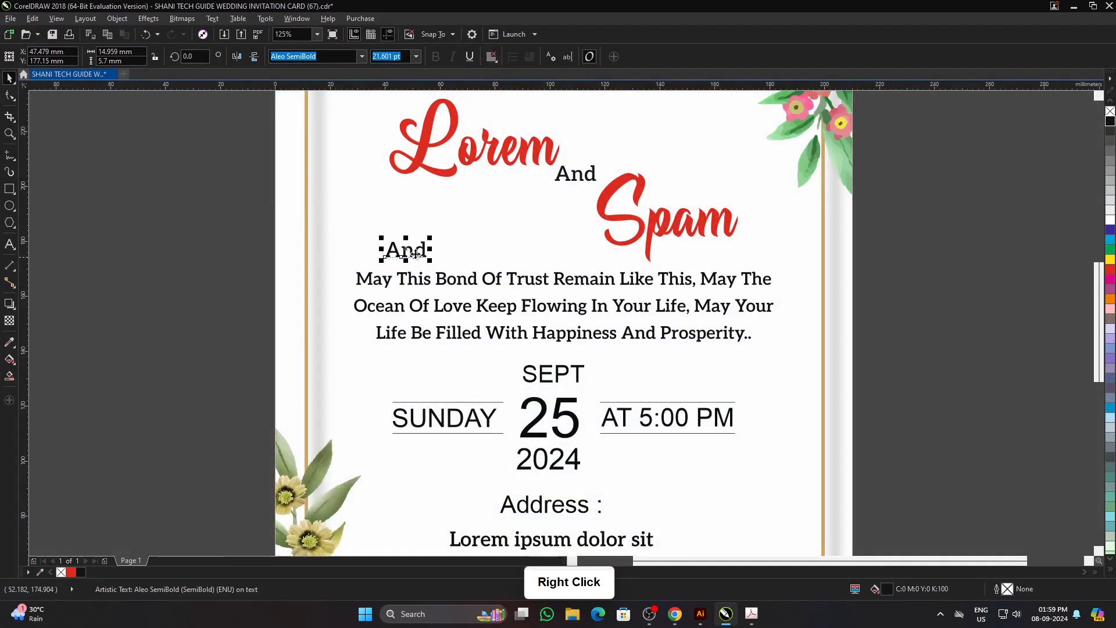
Step: Replace the duplicated "And" text with "May"
scroll(415, 254, "up", 1)
key("F8")
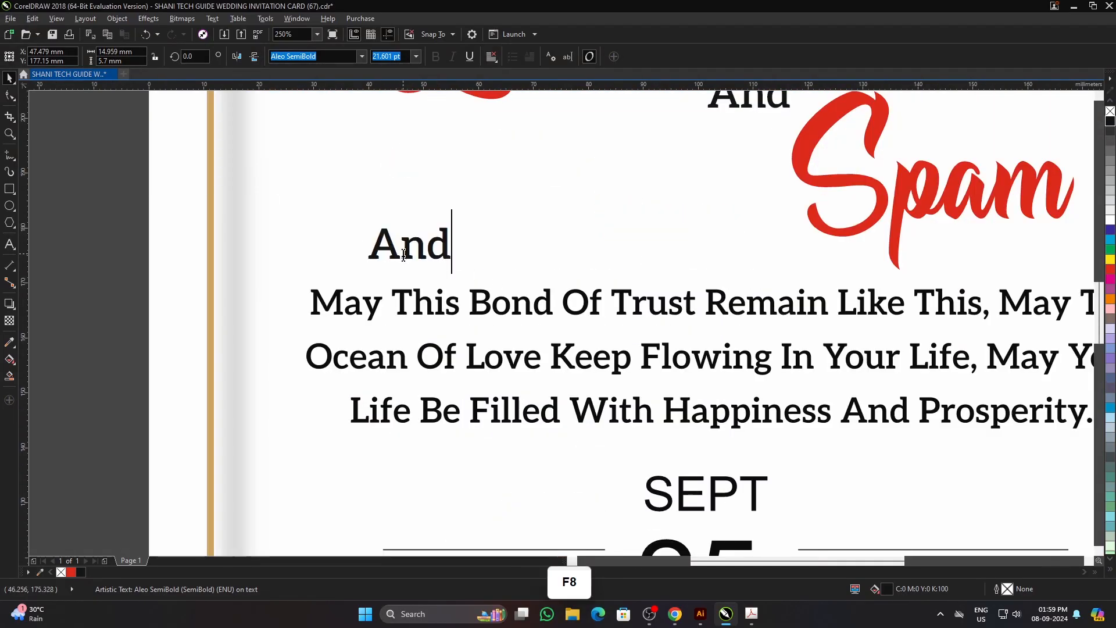
key("ctrl+a")
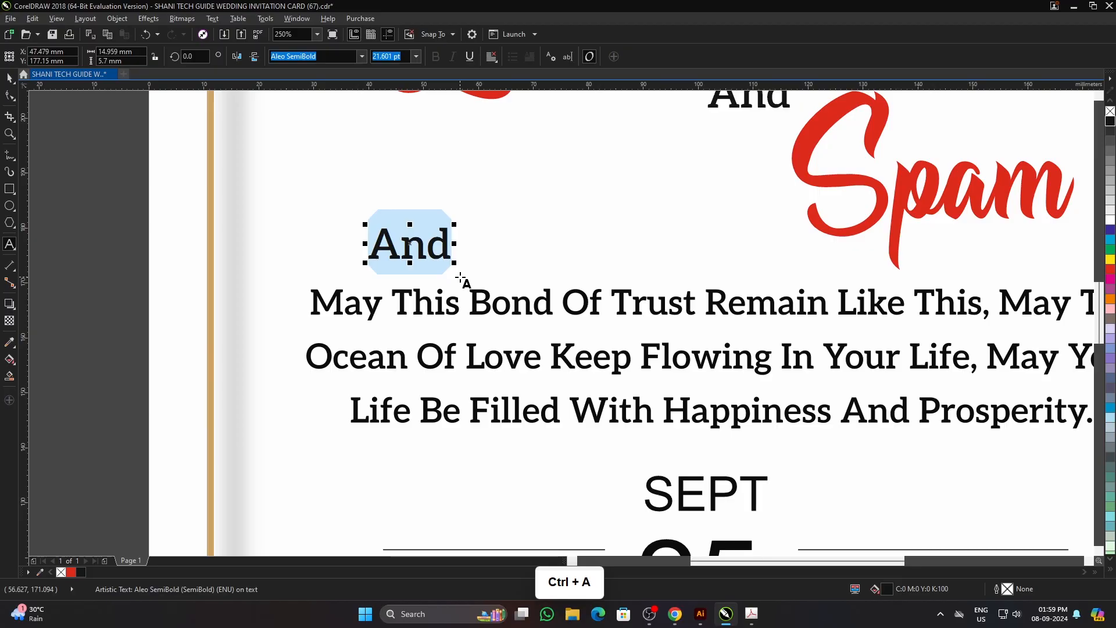
type("May")
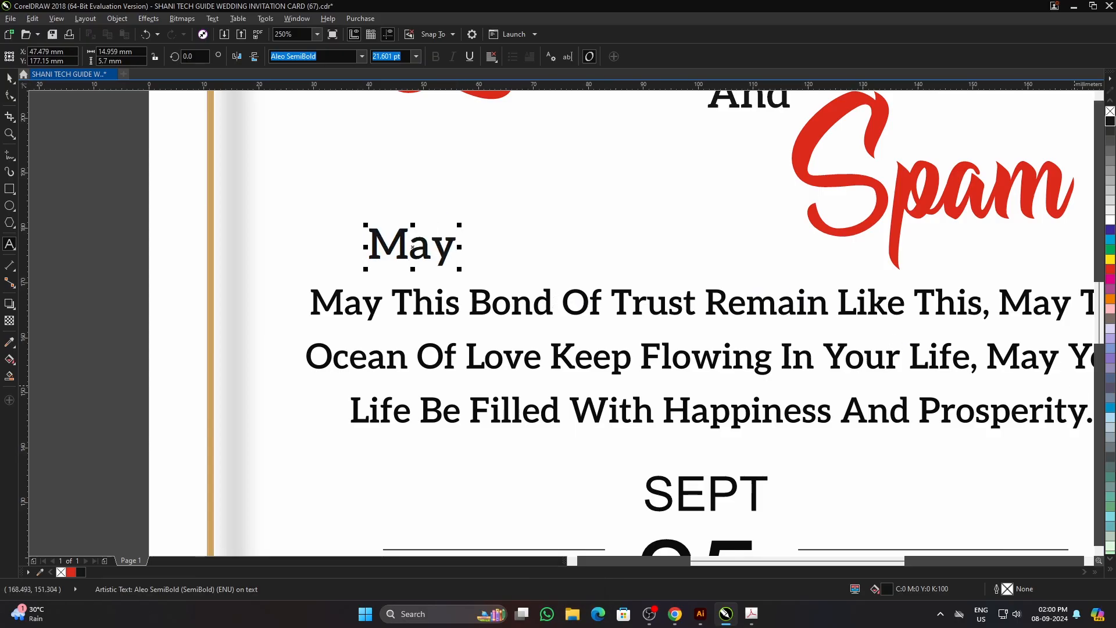
left_click(9, 79)
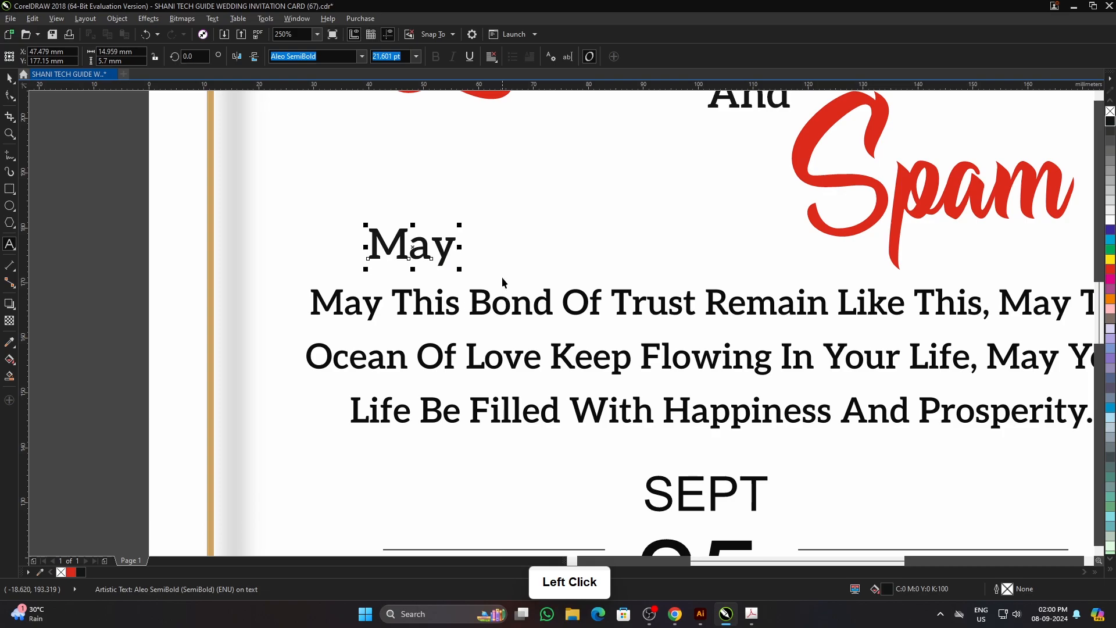
Step: Shrink the new "May" text to about 18.27 pt, colour it magenta, and fit it over the verse's first word
left_click_drag(459, 270, 337, 305)
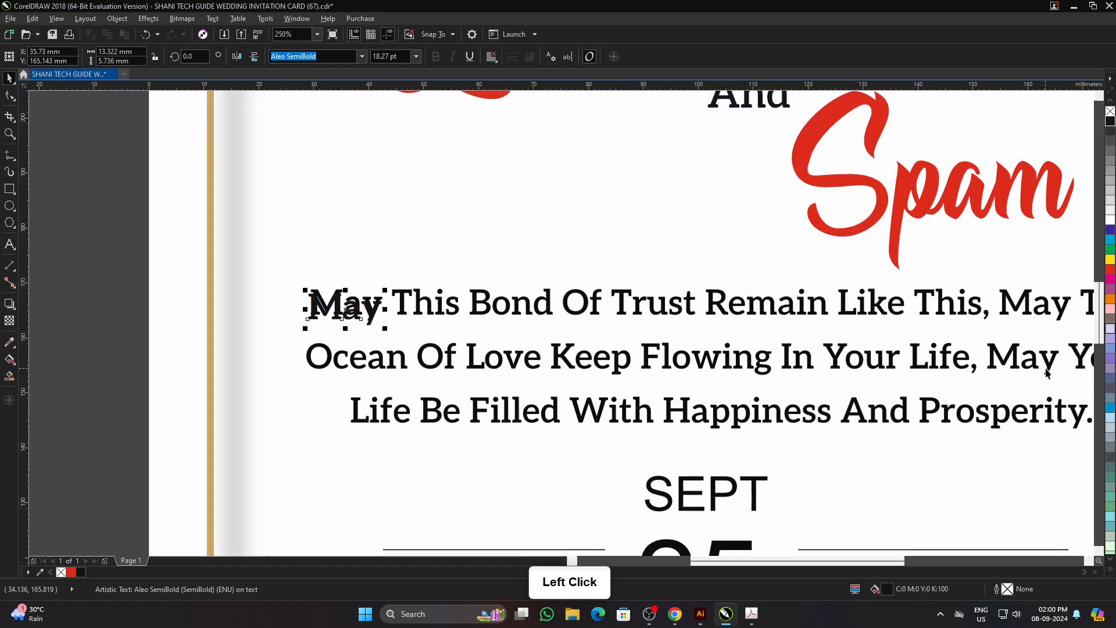
left_click(1111, 279)
scroll(354, 307, "up", 2)
left_click_drag(363, 318, 372, 299)
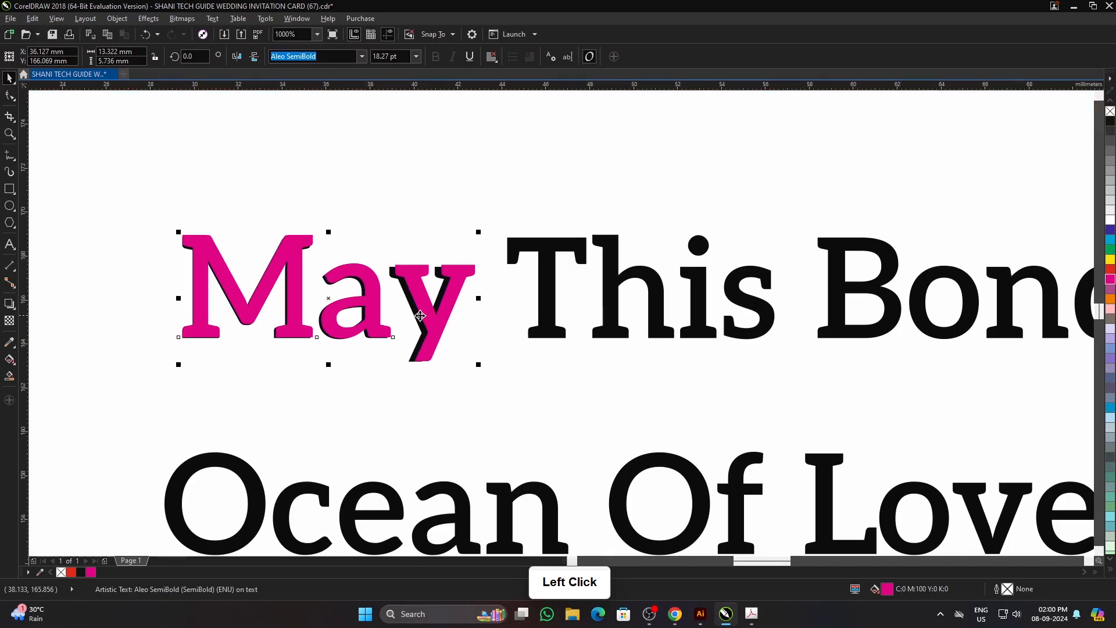
left_click_drag(478, 298, 472, 301)
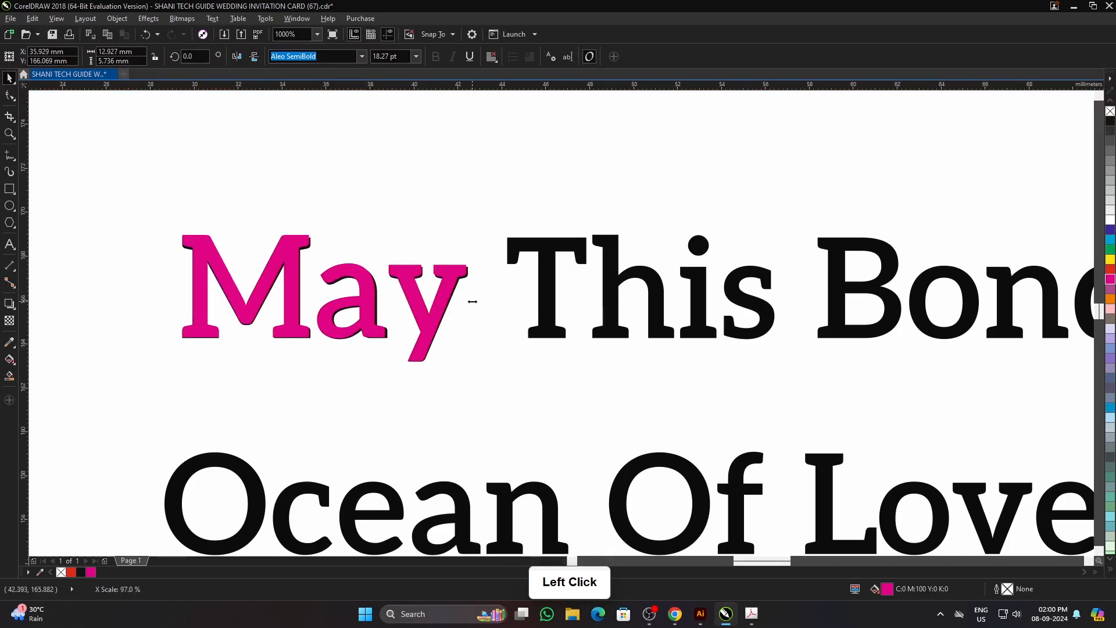
Step: Extend the magenta "May" text to "May This Bond", matching the verse's opening words
scroll(344, 320, "down", 2)
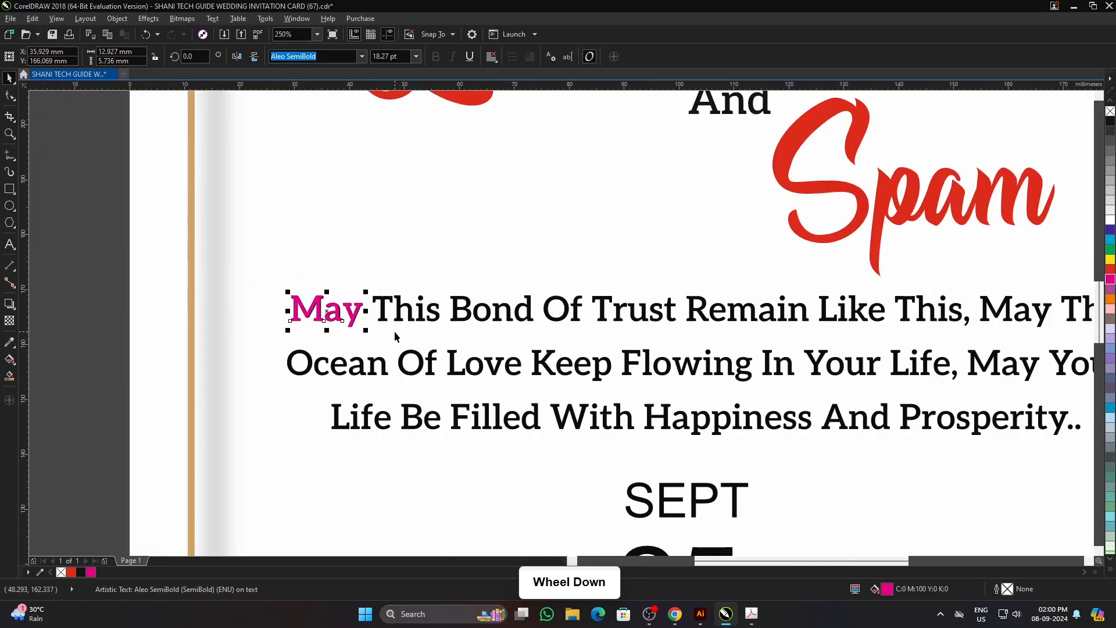
key("F8")
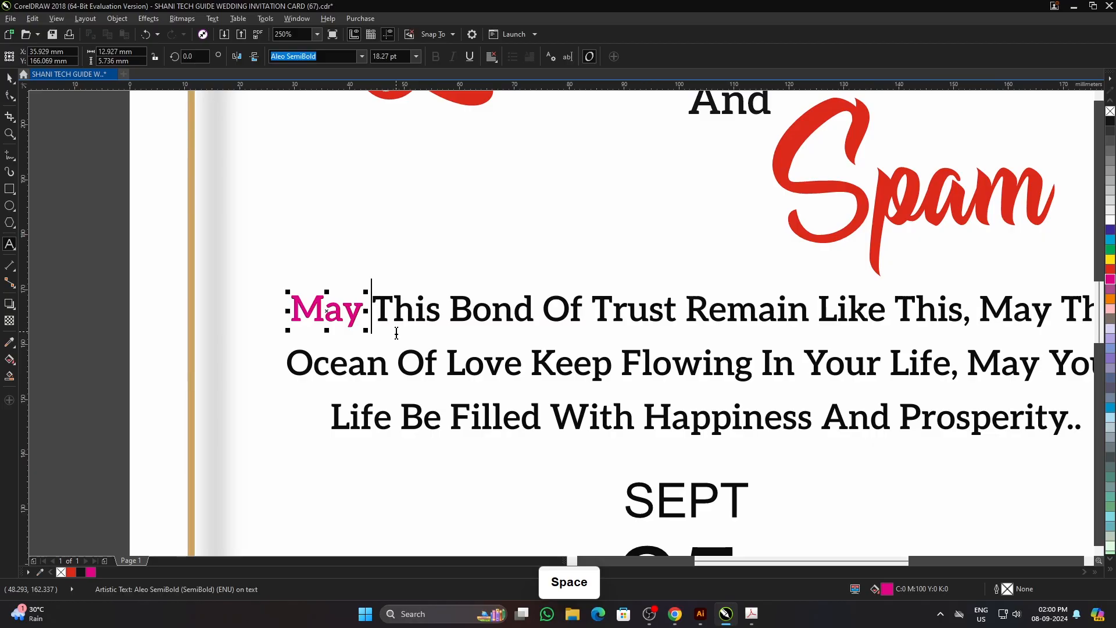
type("t")
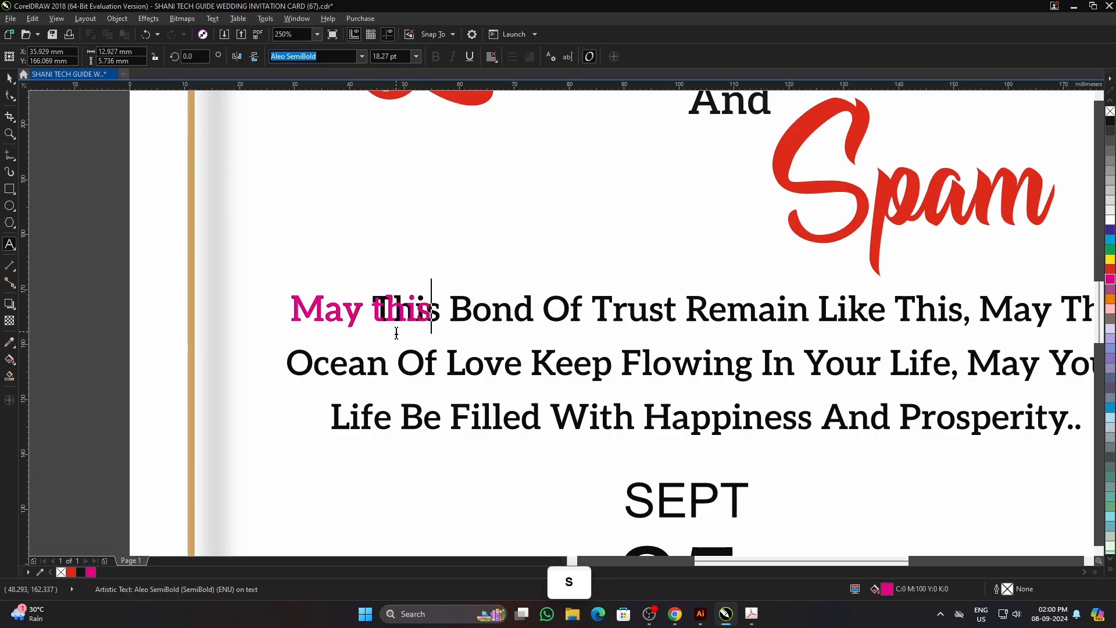
type("his")
key("BackSpace")
key("BackSpace")
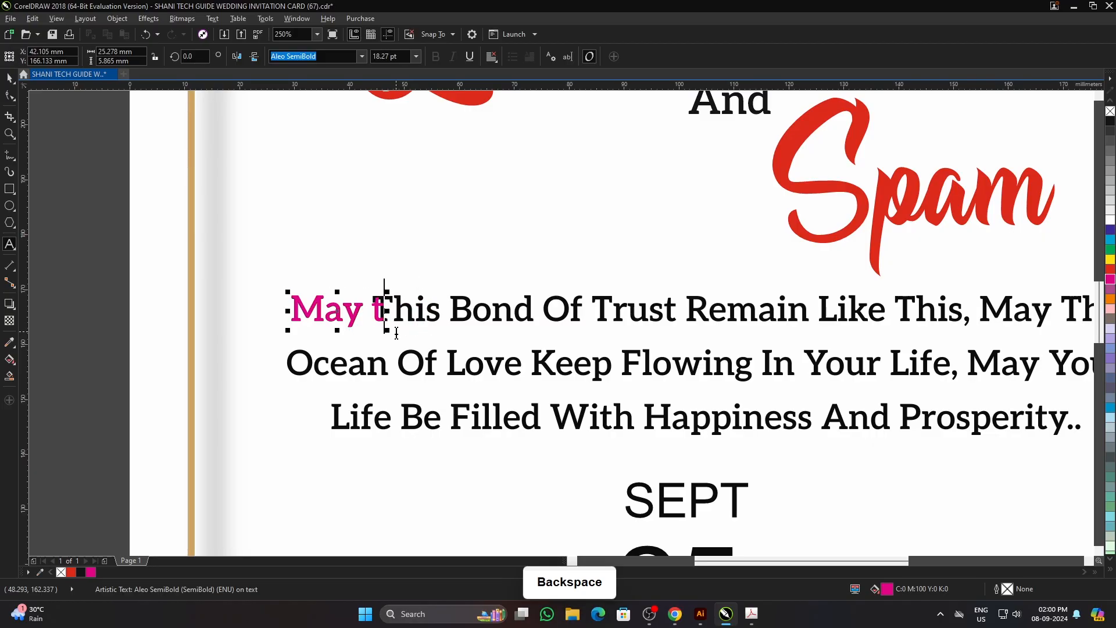
key("BackSpace")
type("T")
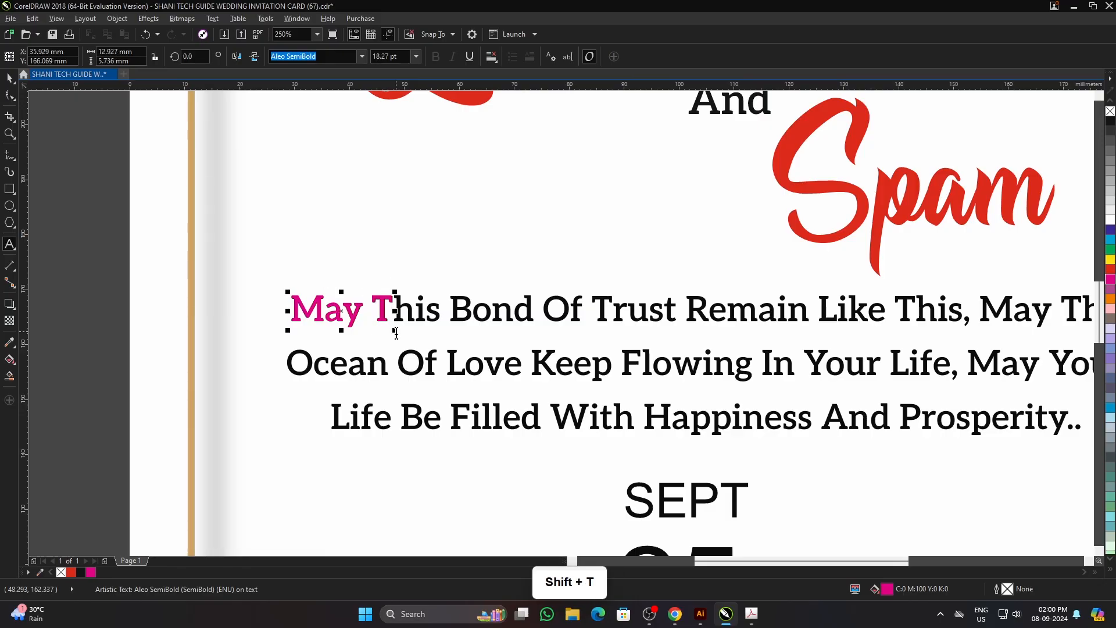
type("his B")
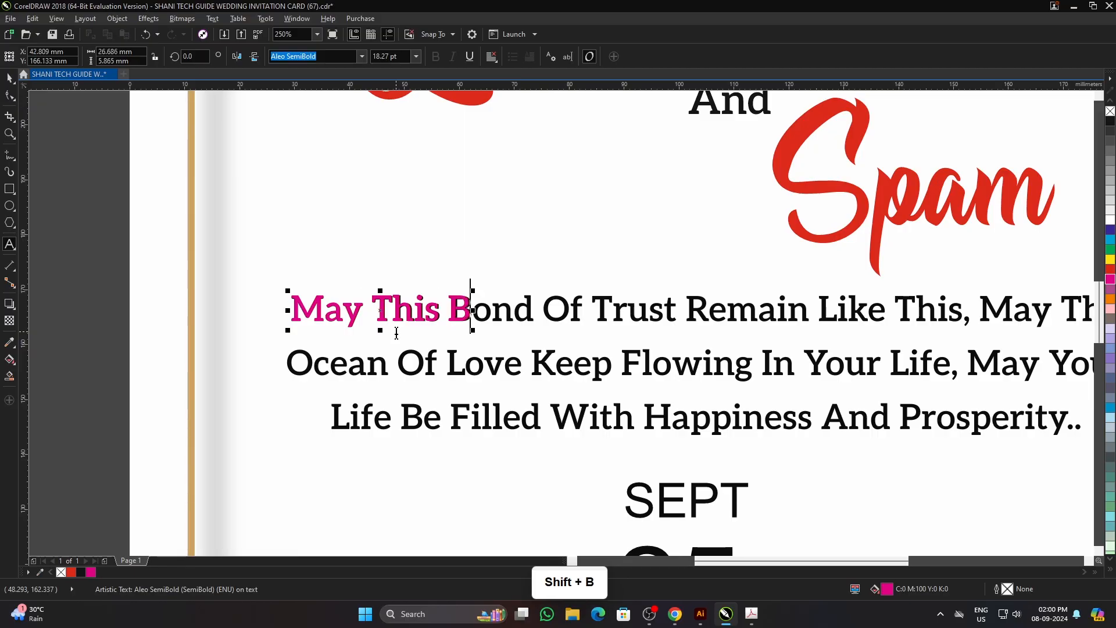
type("o")
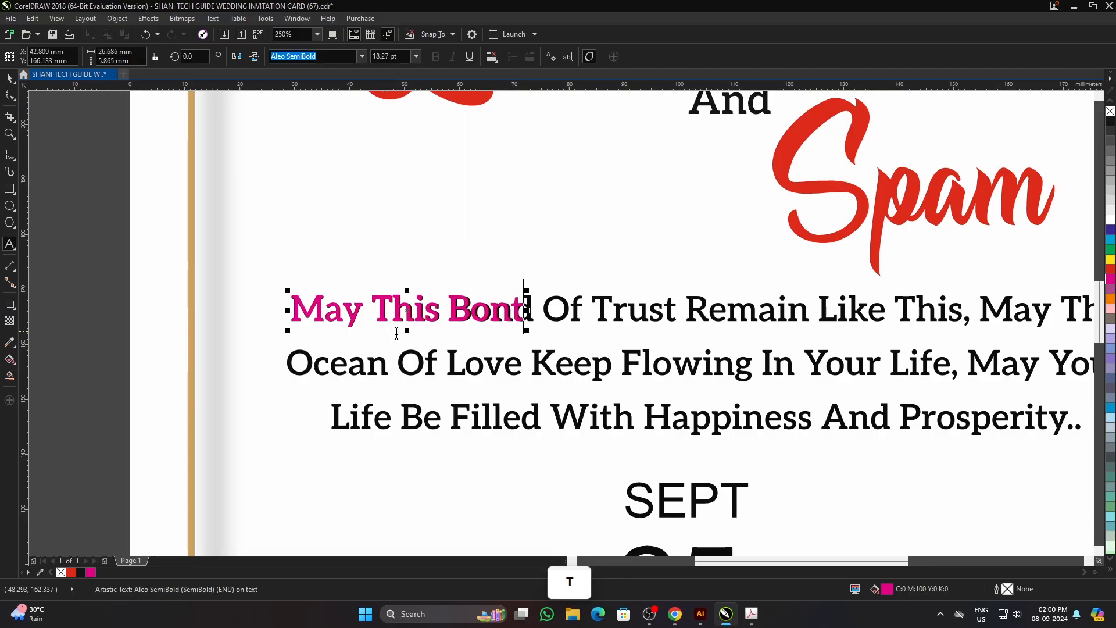
key("BackSpace")
type("d")
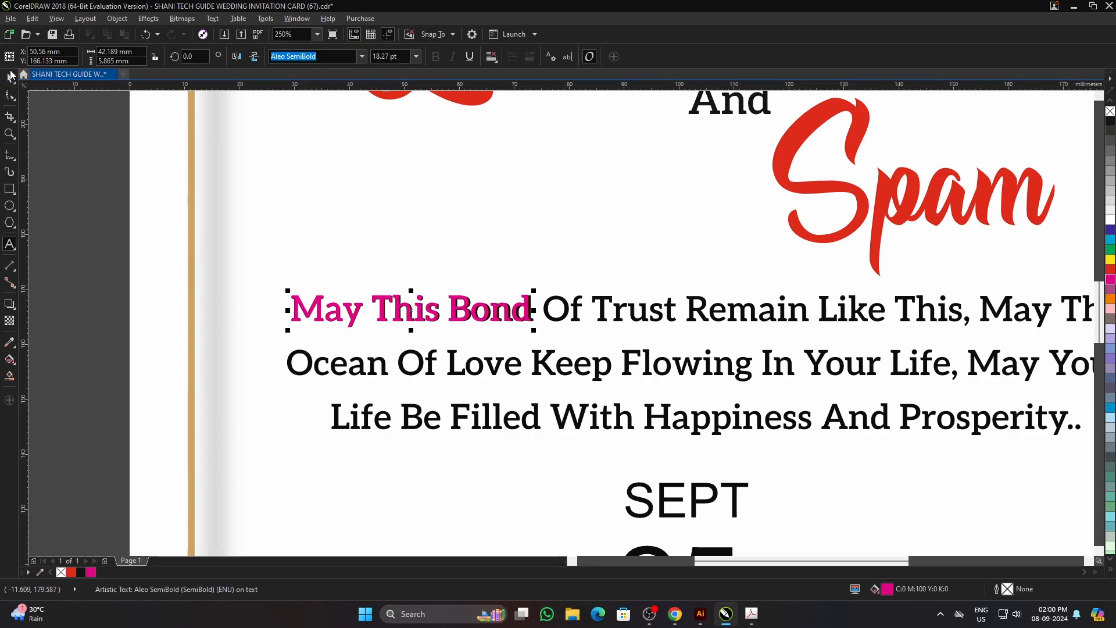
left_click(11, 76)
Step: Move the magenta "May This Bond" text above the verse's first line and reselect it there
scroll(415, 304, "down", 3)
left_click(415, 304)
left_click_drag(415, 304, 426, 265)
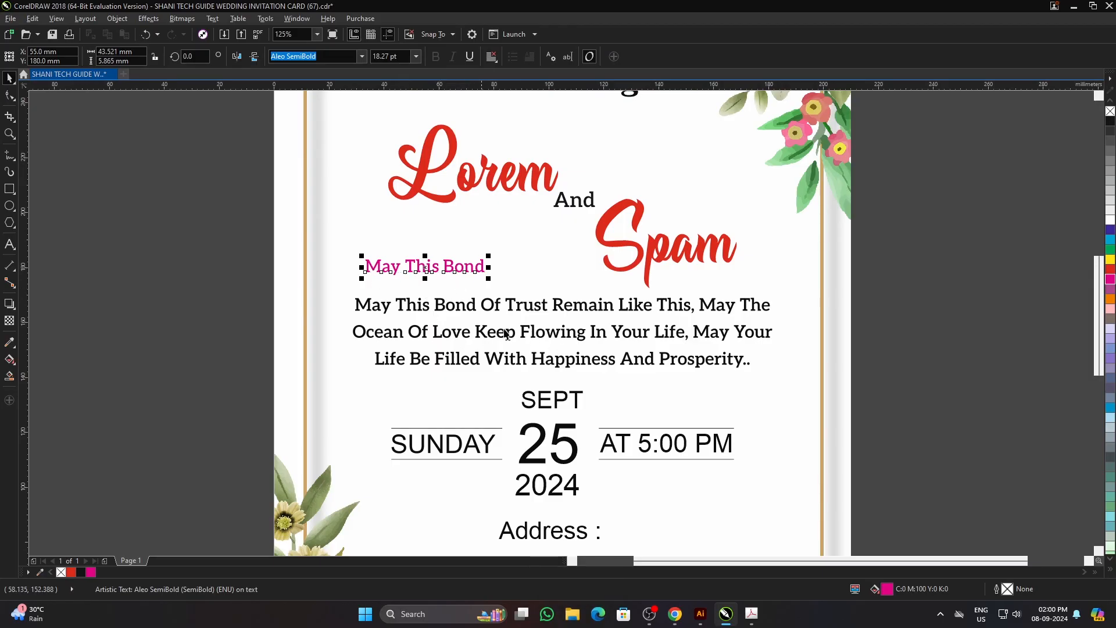
left_click(943, 374)
left_click(391, 268)
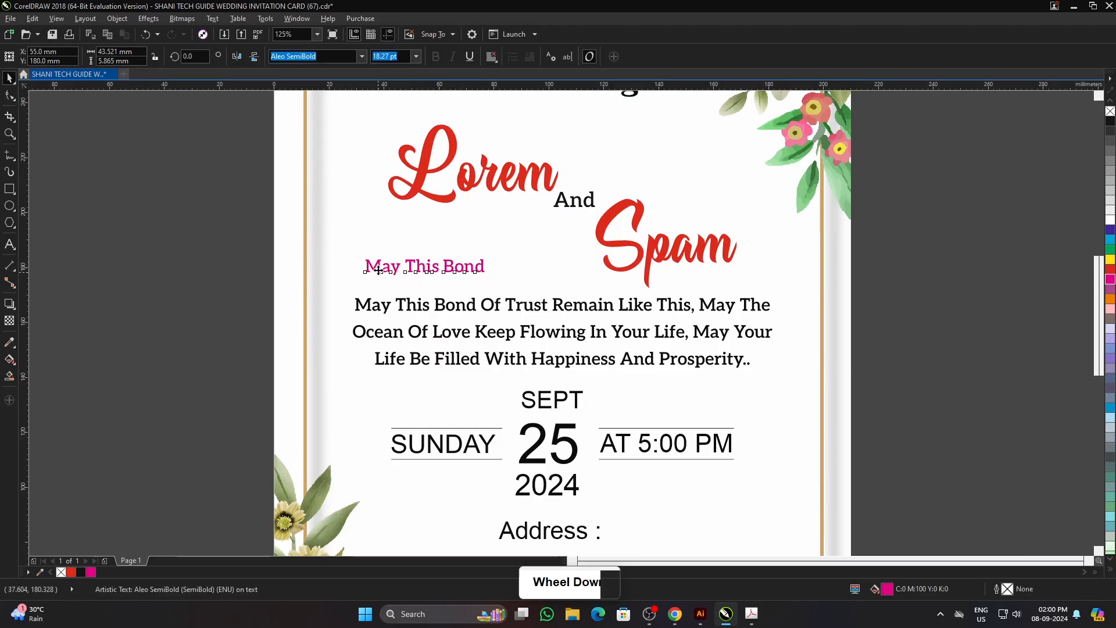
Step: Move the magenta "May This Bond" text onto the empty area beside the page, and select the address lettering to check its object type
scroll(392, 268, "down", 2)
left_click_drag(400, 270, 714, 400)
scroll(455, 378, "up", 2)
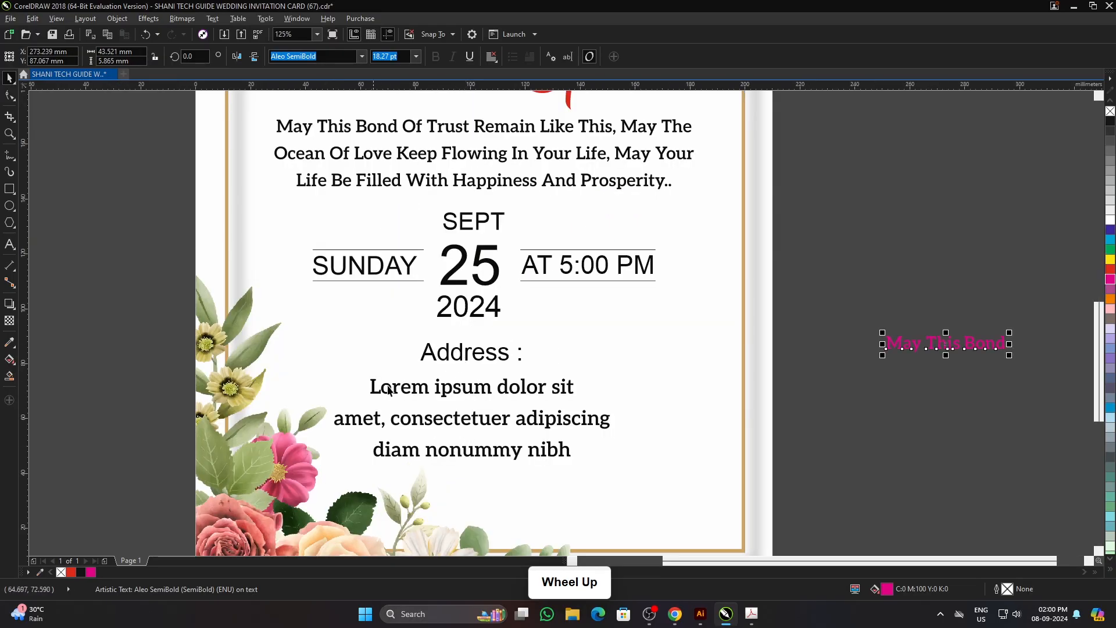
left_click(430, 390)
left_click(433, 388, "ctrl")
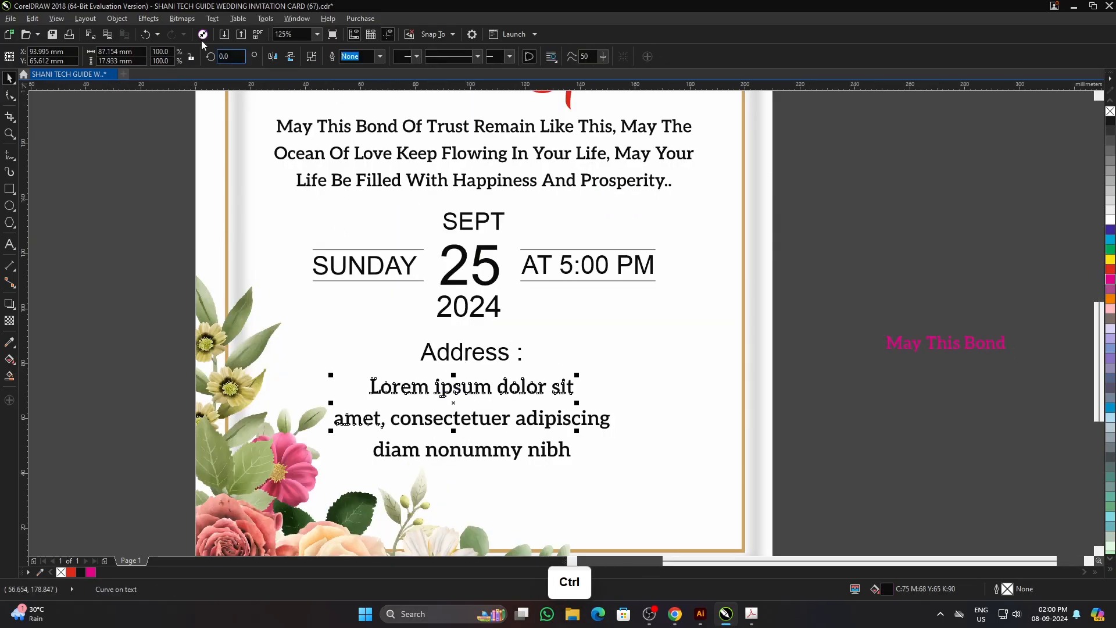
left_click(932, 393)
Step: Move the magenta "May This Bond" text just above the address's first line and replace its wording with "Lorem"
left_click(938, 344)
left_click_drag(956, 343, 410, 369)
scroll(409, 368, "up", 2)
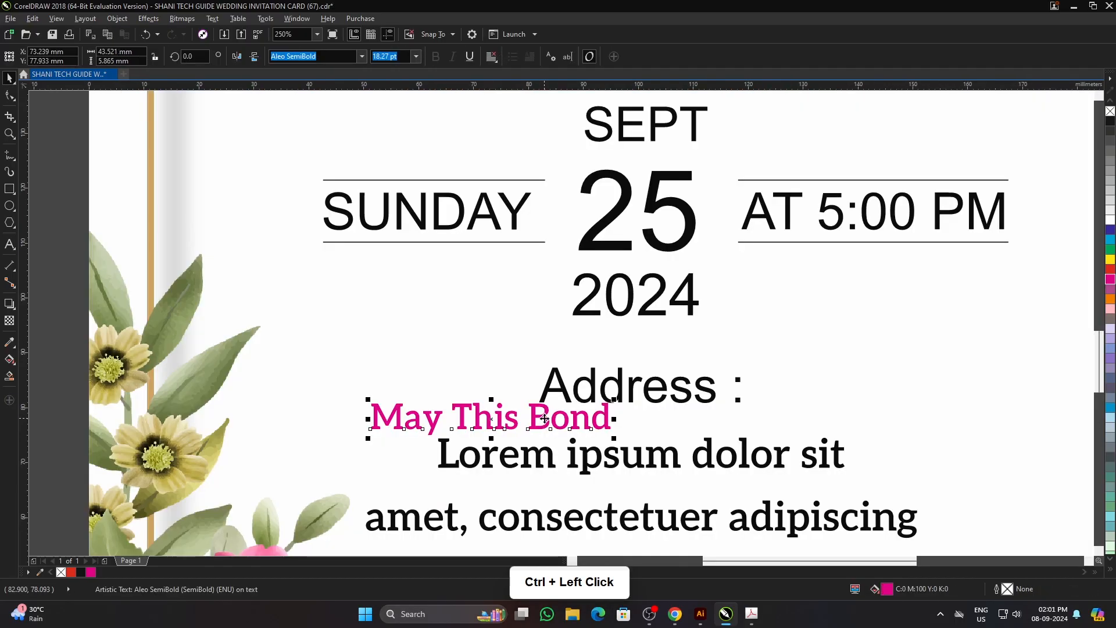
key("F8")
key("ctrl+a")
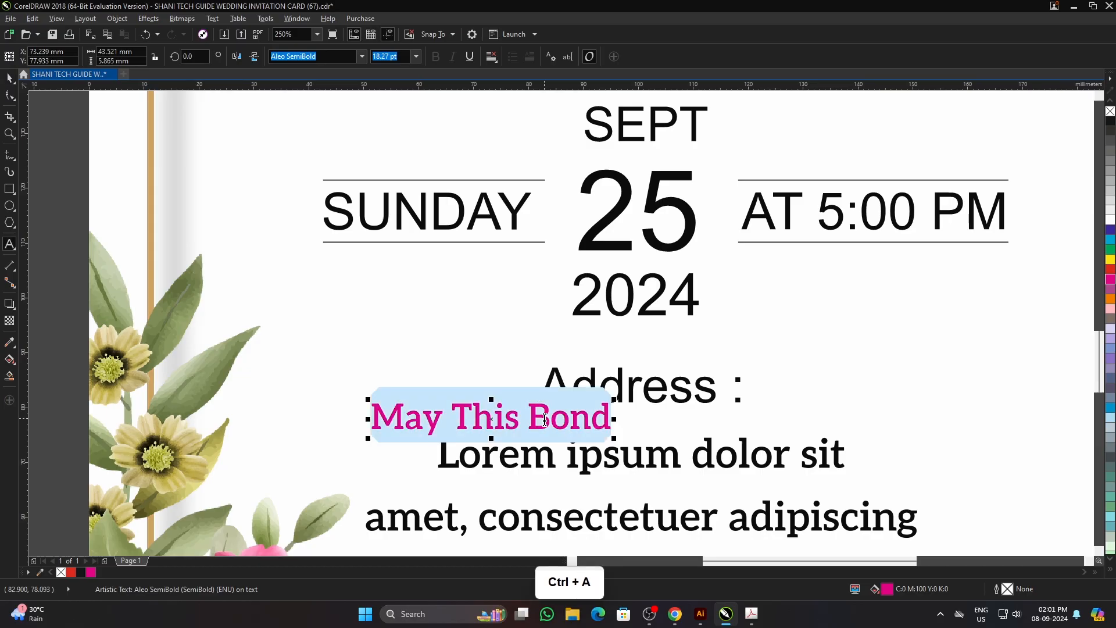
type("Lo")
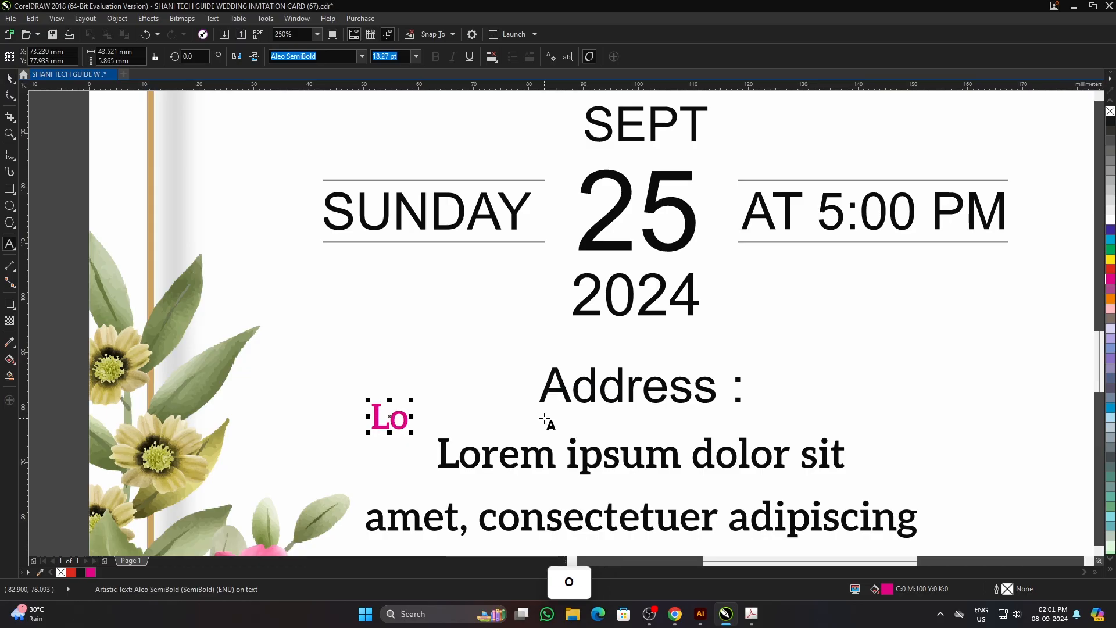
type("re")
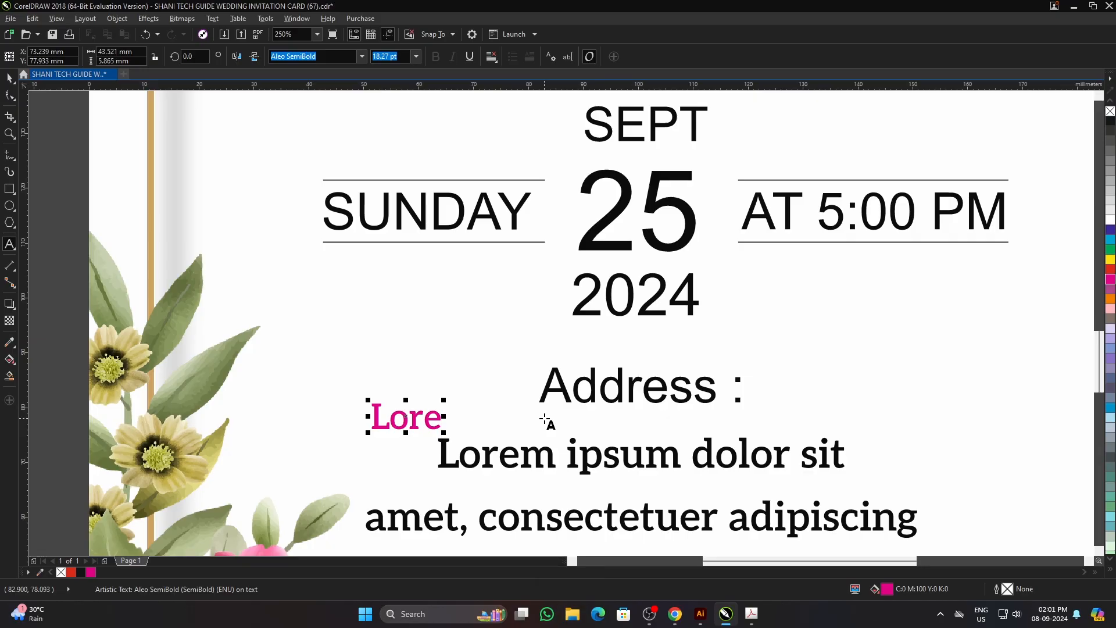
type("m")
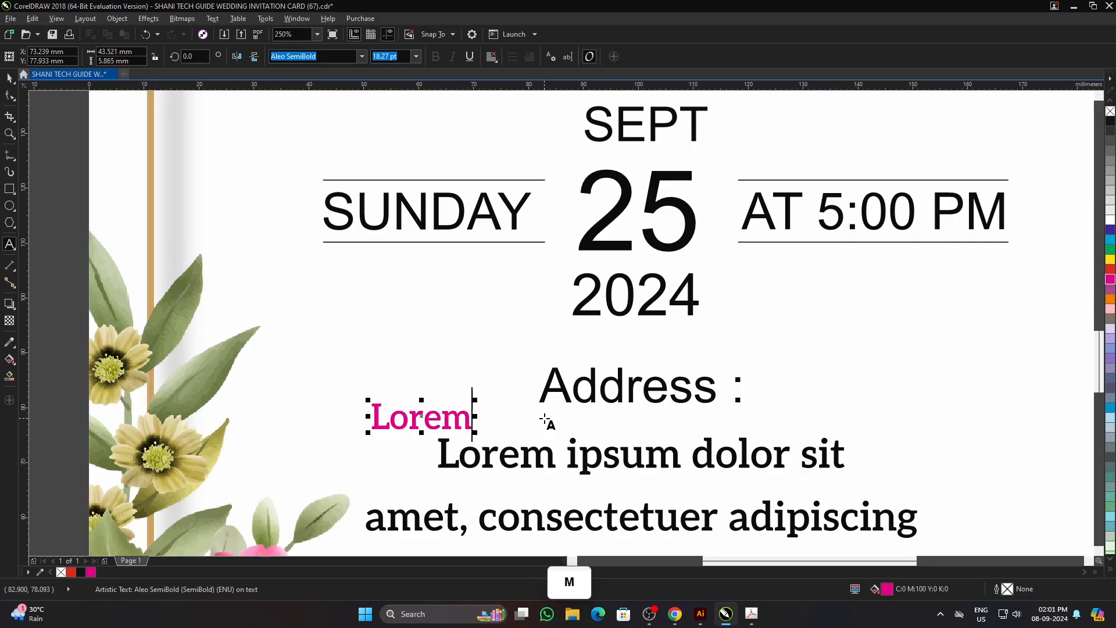
Step: Fit the magenta "Lorem" text over the address's first word, enlarging it to about 21.2 pt
left_click(9, 79)
scroll(452, 453, "up", 2)
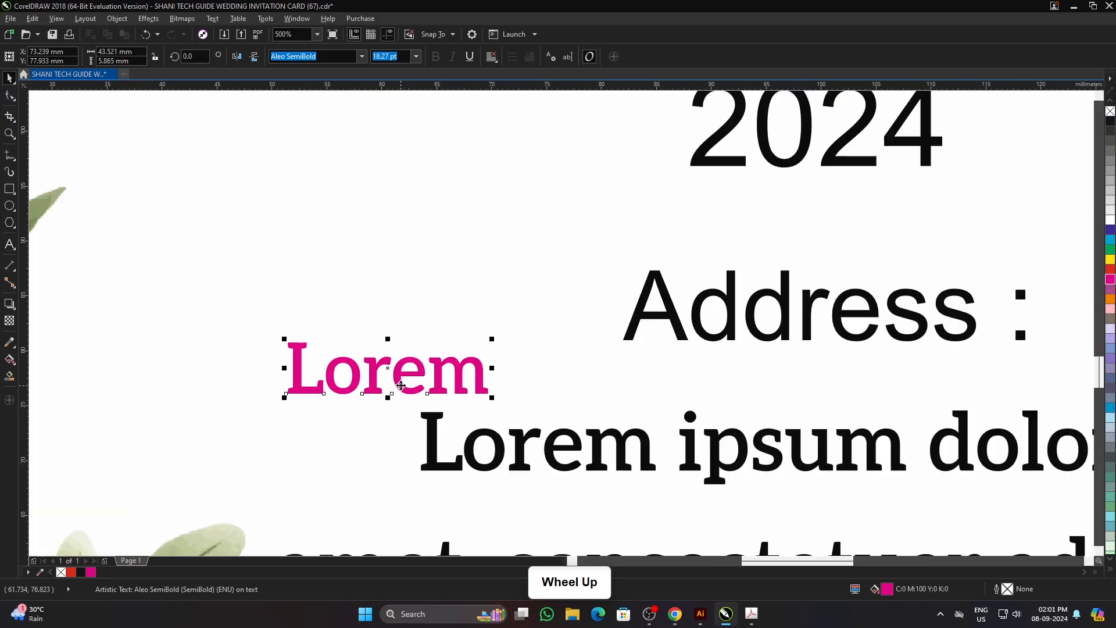
left_click_drag(393, 378, 527, 447)
left_click_drag(628, 466, 661, 484)
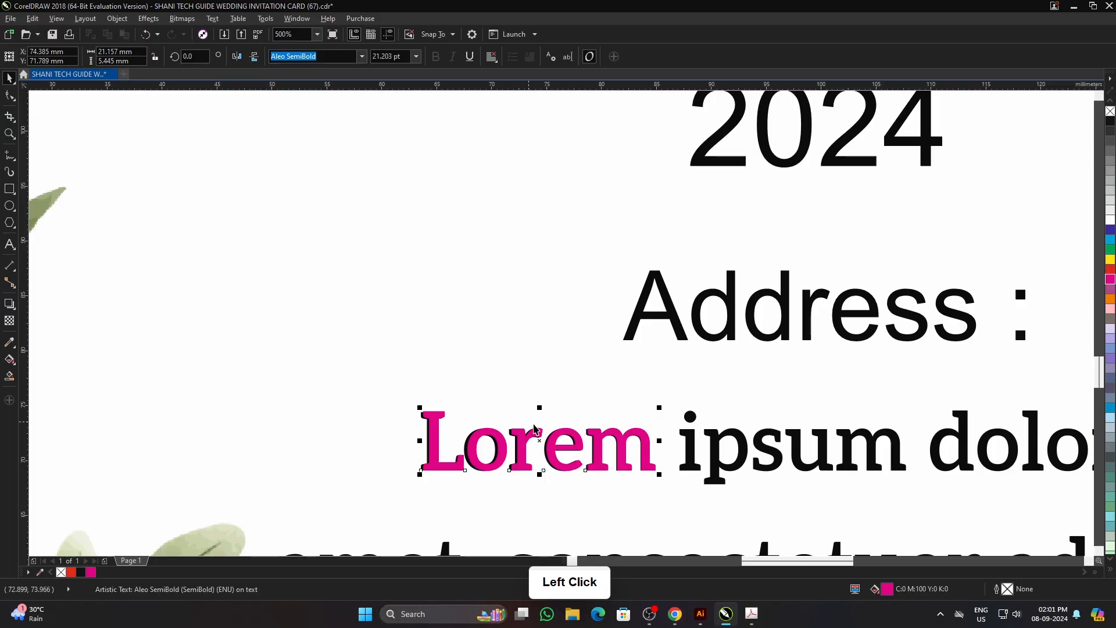
scroll(484, 402, "down", 3)
scroll(483, 402, "up", 3)
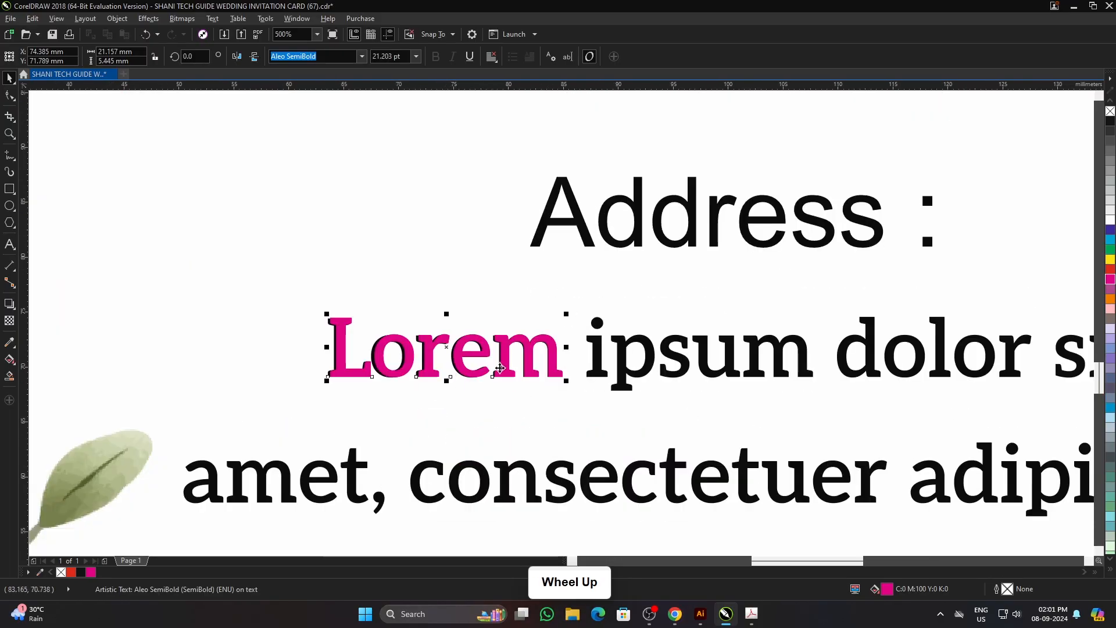
Step: Extend the magenta "Lorem" text to "Lorem ipsum", matching the opening words of the address
key("F8")
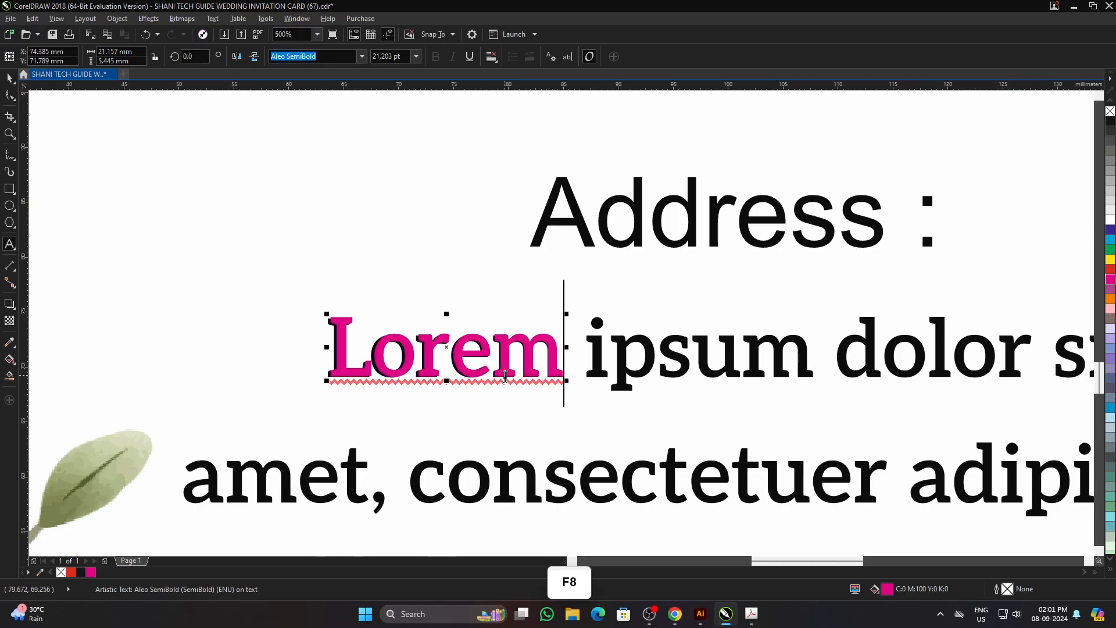
type("i")
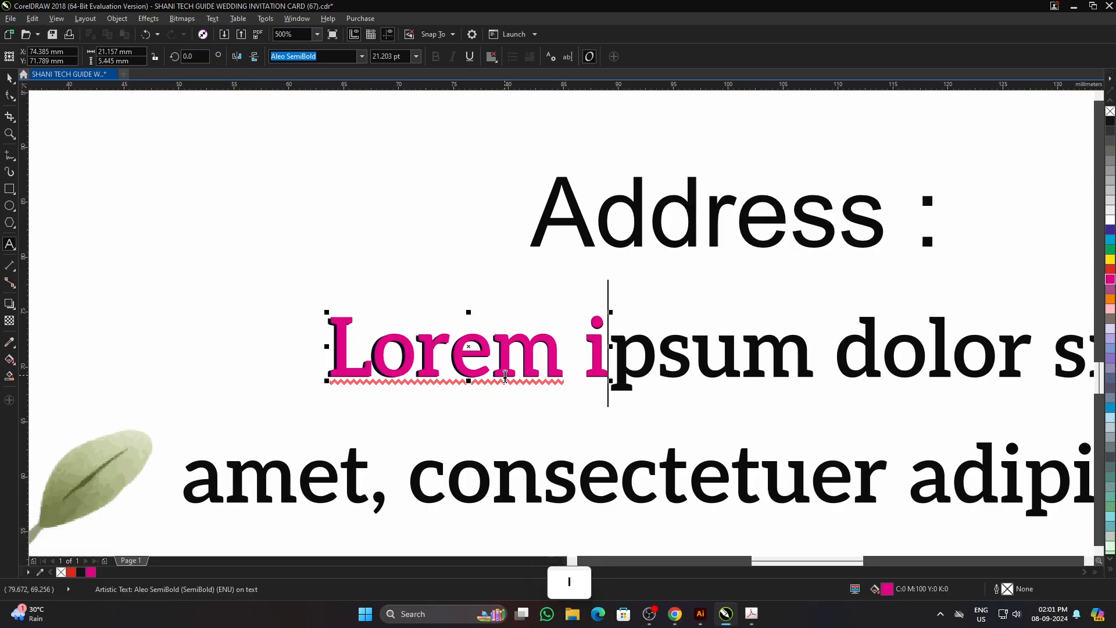
type("ps")
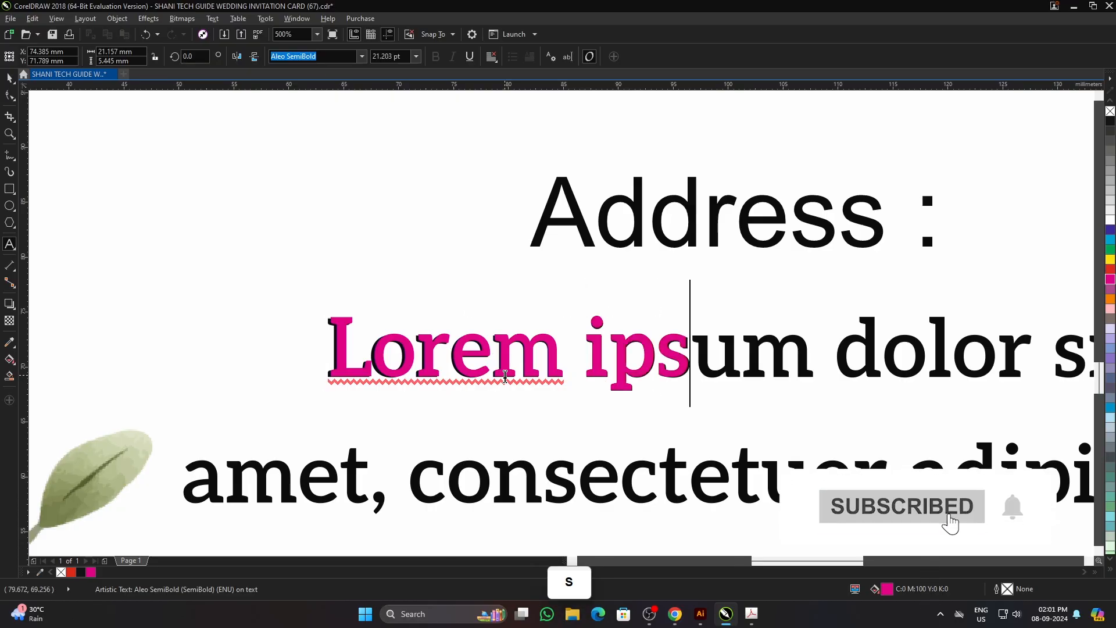
type("um")
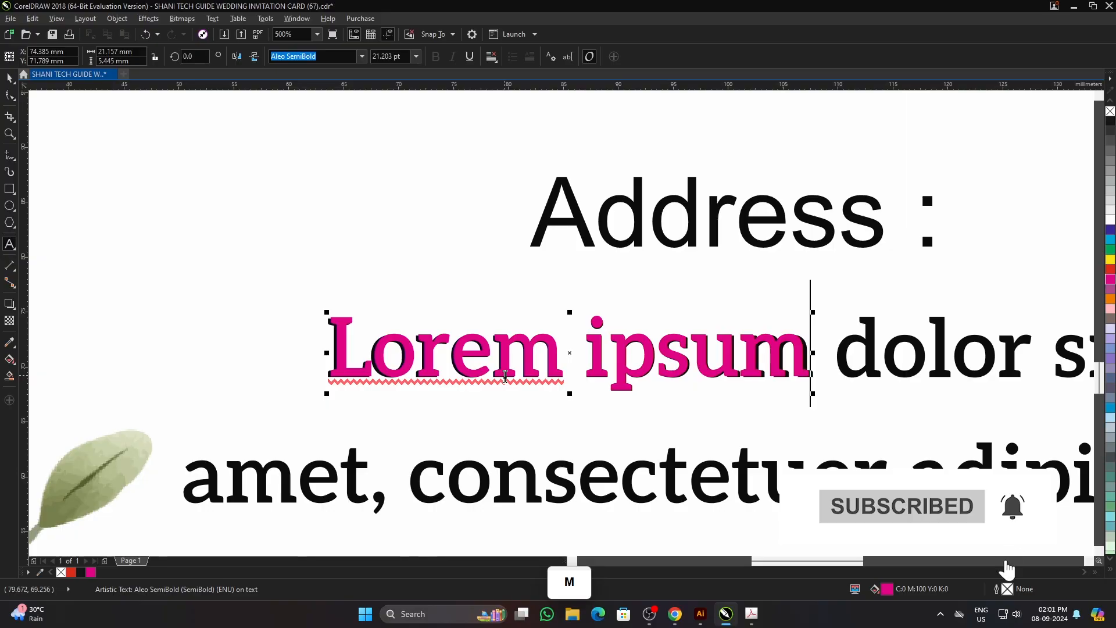
Step: Replace the day number 25 in the wedding date with 26
scroll(506, 377, "down", 5)
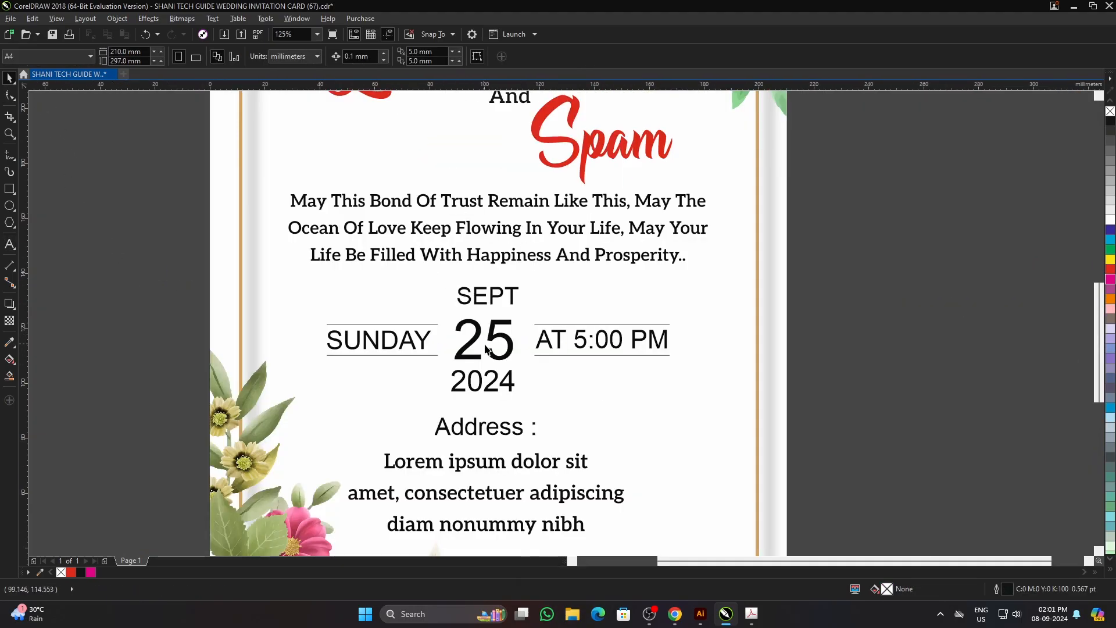
scroll(491, 333, "up", 1)
left_click(509, 339, "ctrl")
scroll(509, 339, "down", 3)
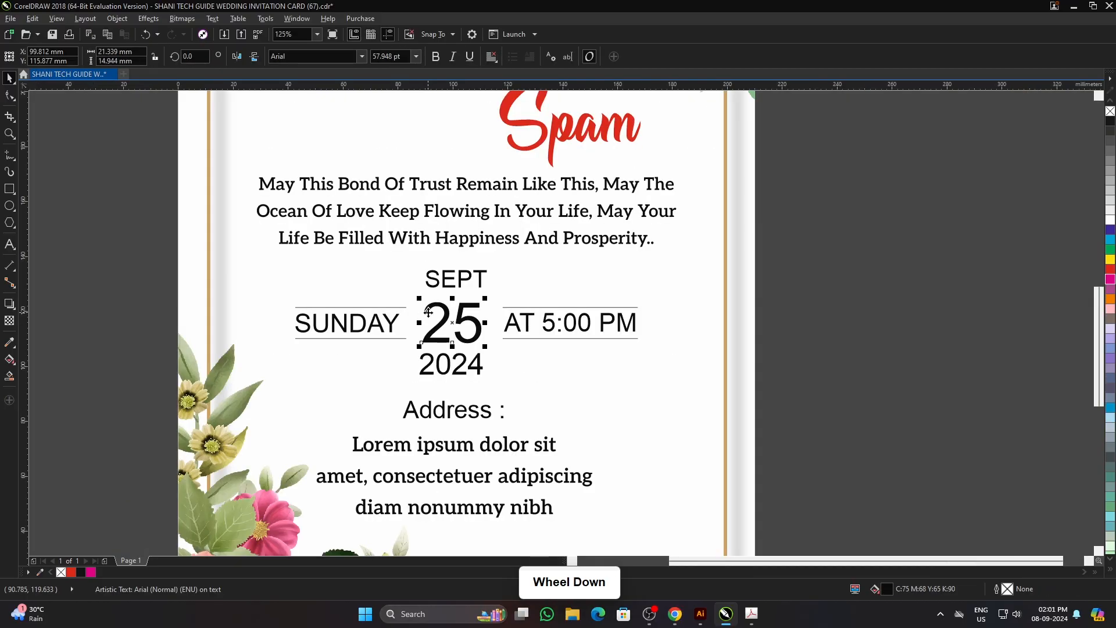
key("F8")
scroll(468, 320, "up", 2)
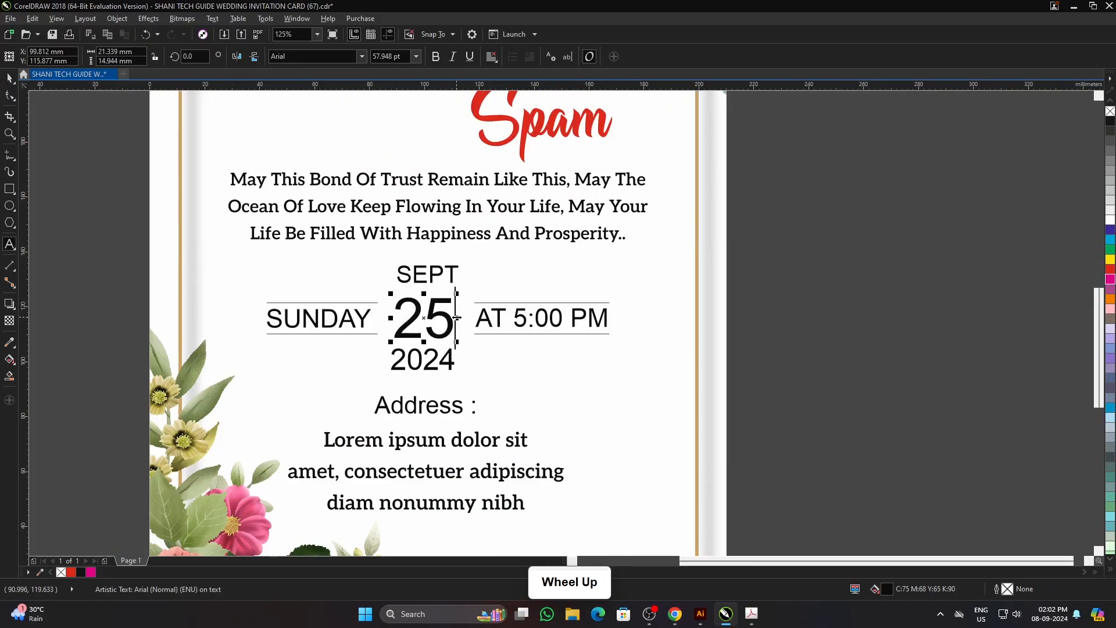
key("shift+Left")
key("shift+Left")
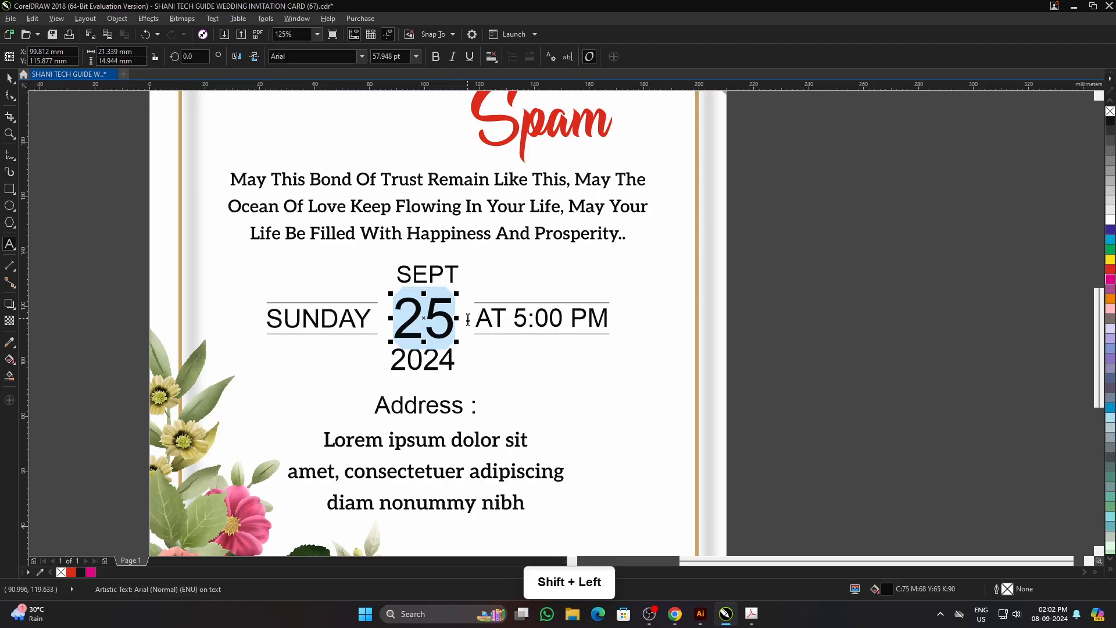
type("26")
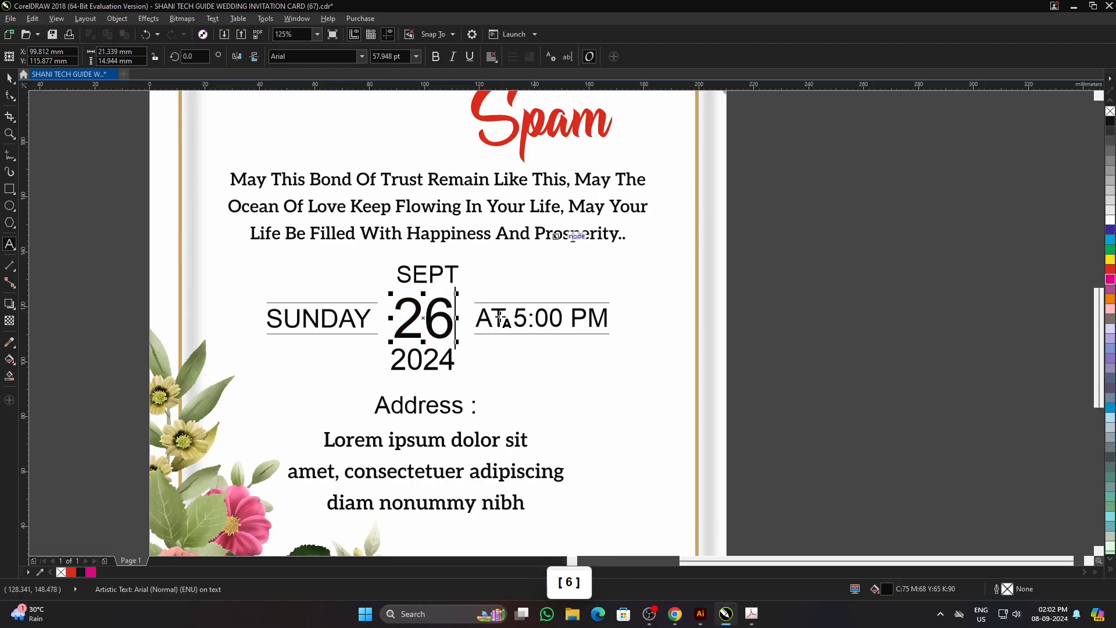
left_click(17, 83)
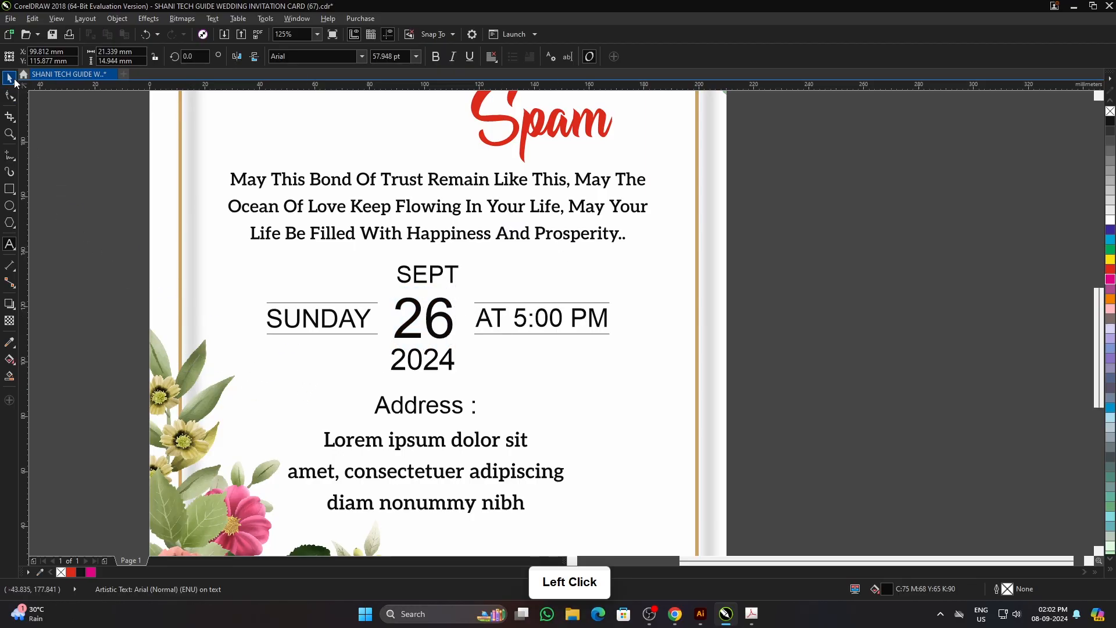
Step: Filter the font list by "ale" and set the day number 26 in Aleo SemiBold
left_click(362, 56)
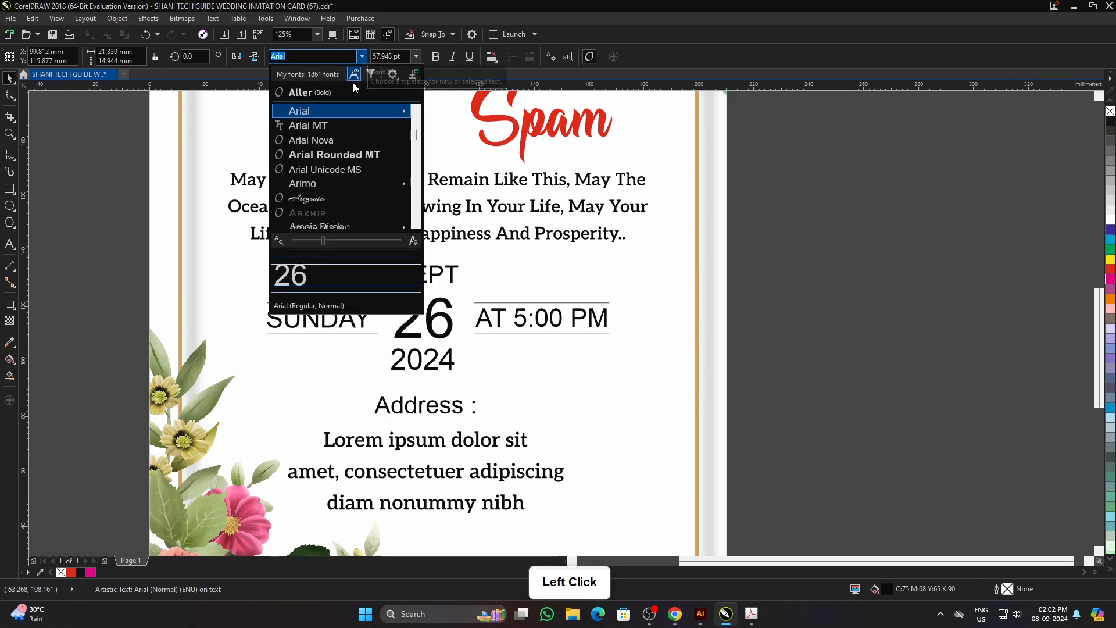
left_click(340, 58)
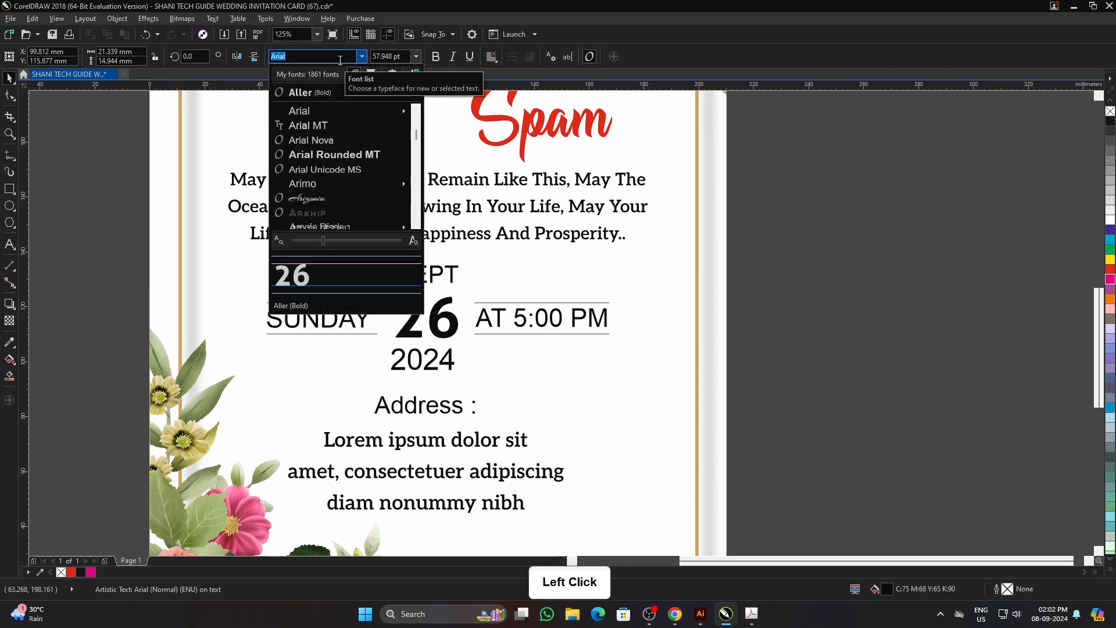
type("a")
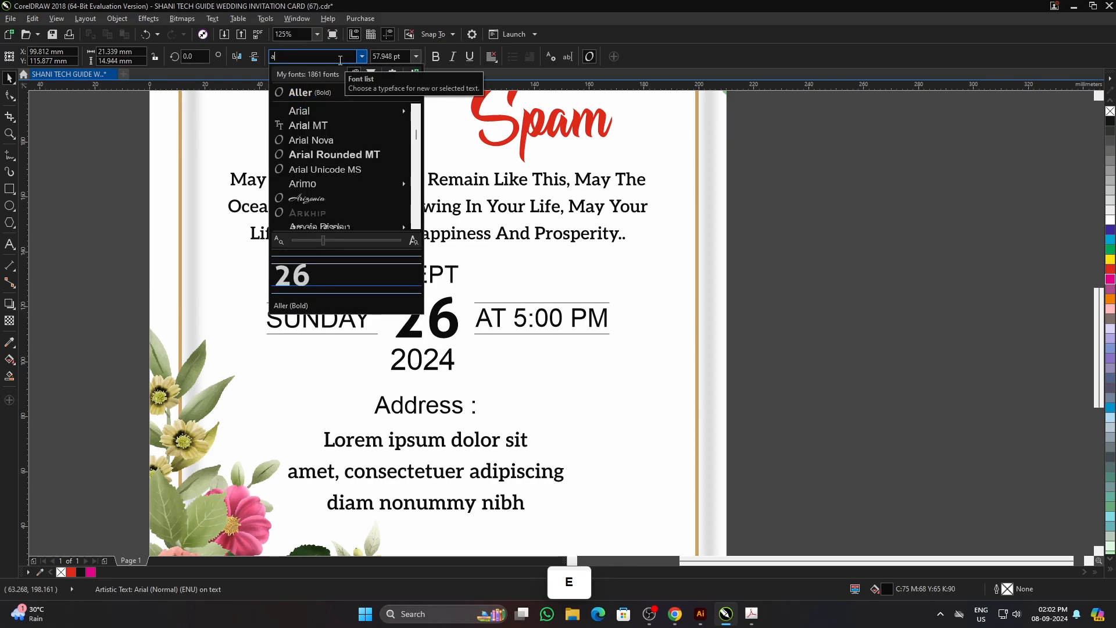
type("le")
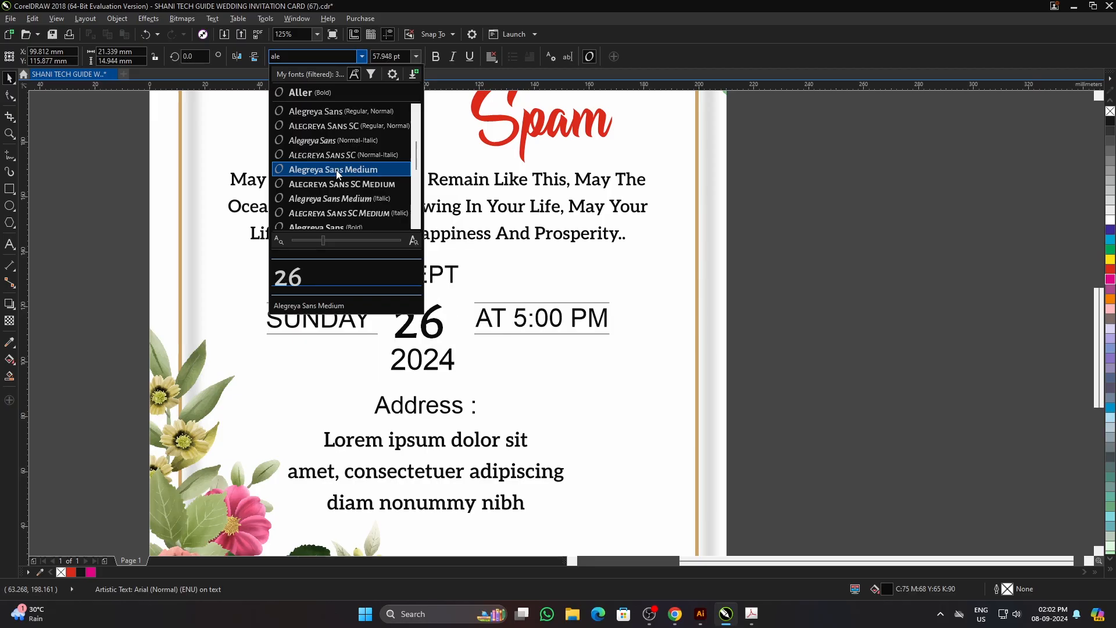
scroll(339, 172, "down", 4)
scroll(344, 181, "down", 3)
left_click(422, 329)
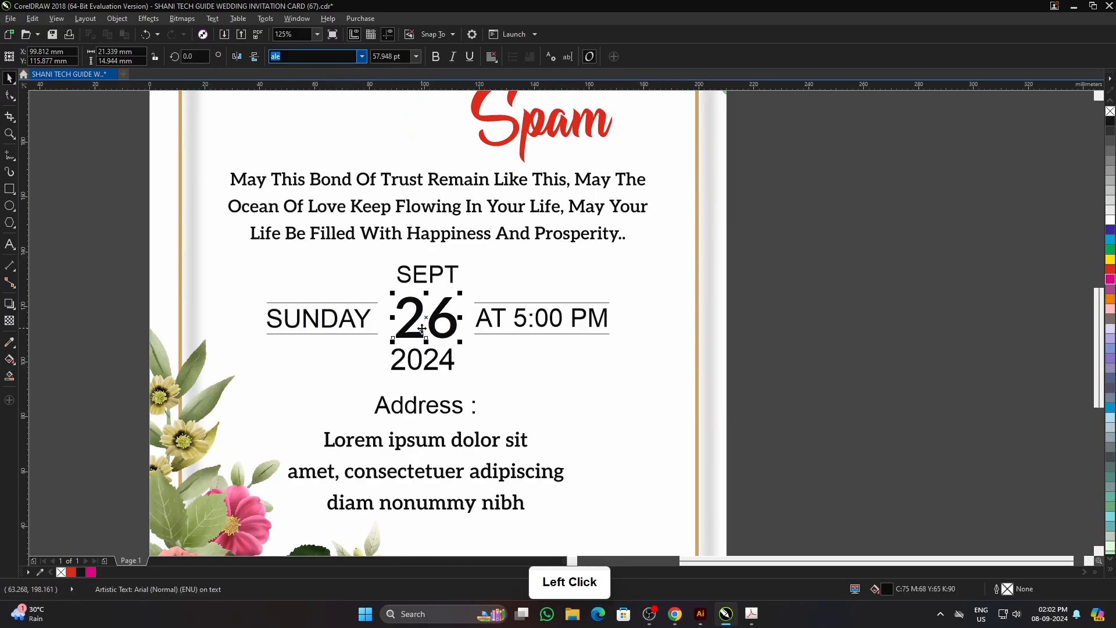
left_click(752, 336)
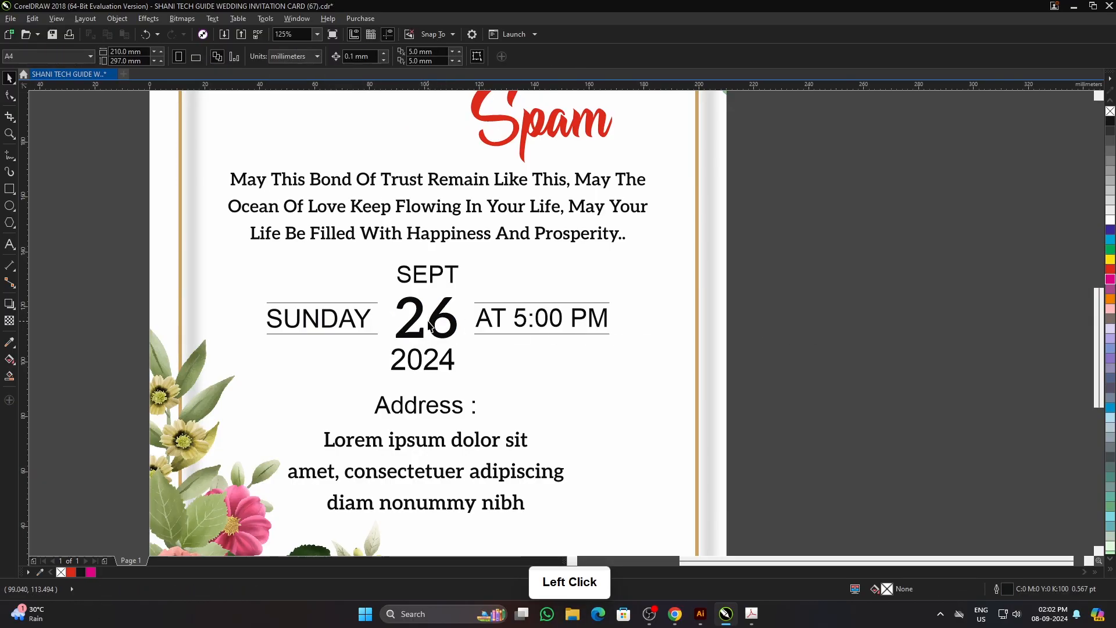
Step: Fill the day number 26 with magenta and clear the selection
left_click(428, 326, "ctrl")
left_click(1111, 279)
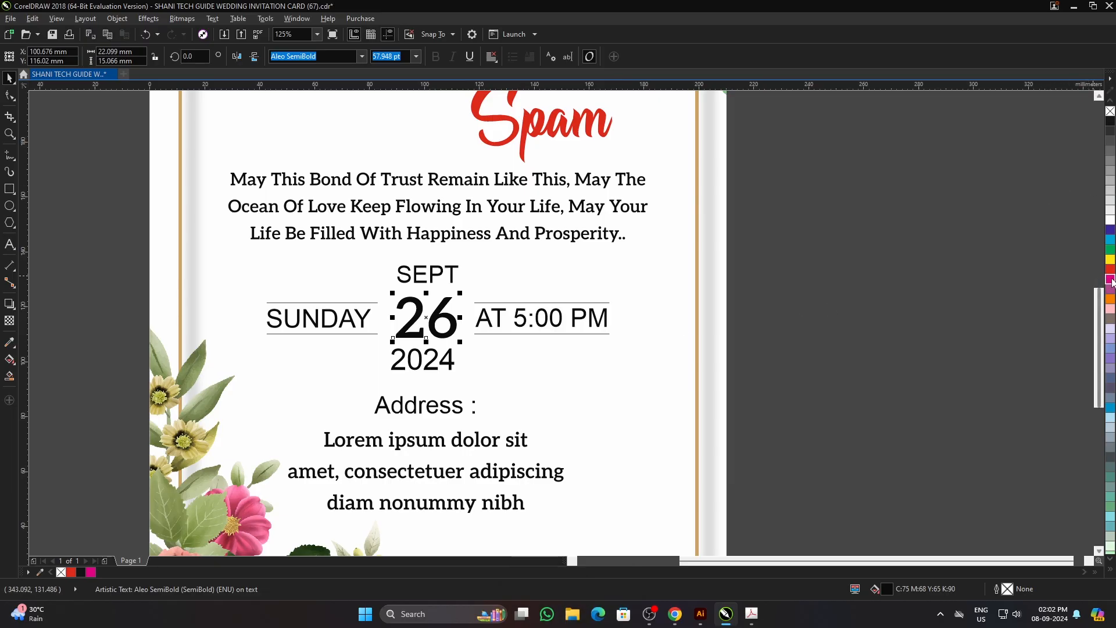
double_click(381, 316)
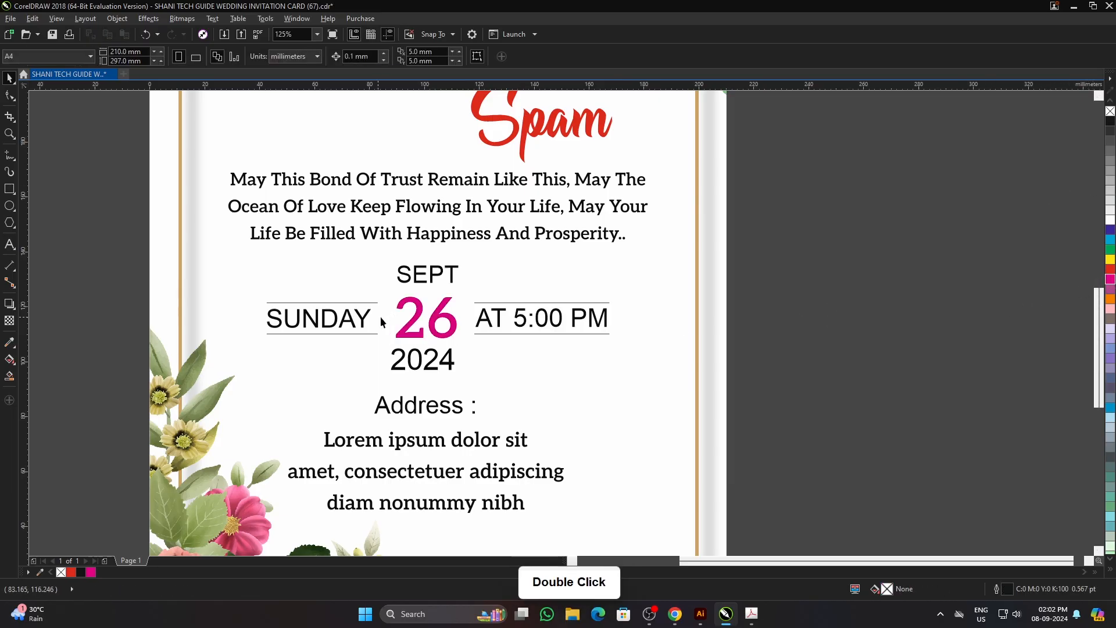
Step: Try changing the time text to "AT 7:00 AM", and undo that edit along with the day number's magenta fill
left_click(520, 318, "ctrl")
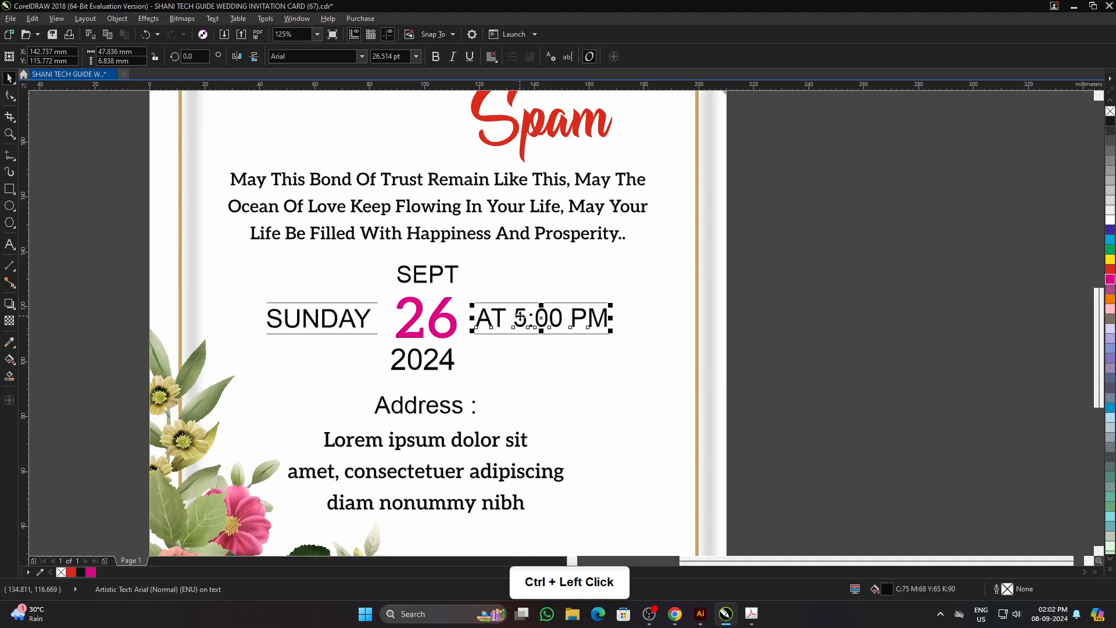
key("F8")
left_click(527, 318)
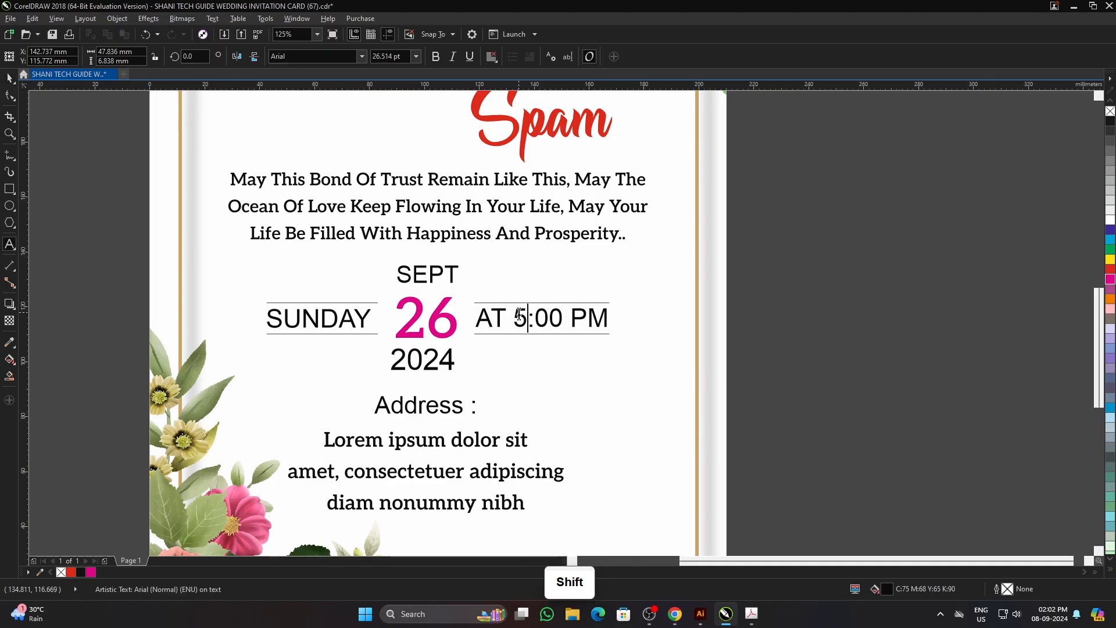
key("shift+Left")
type("7")
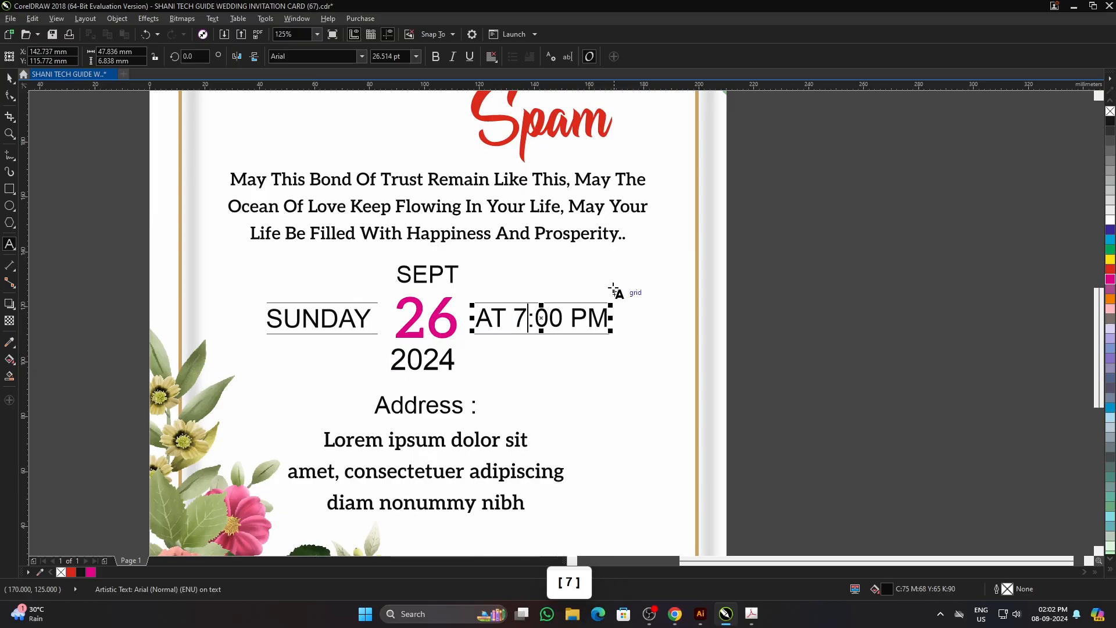
left_click(572, 318)
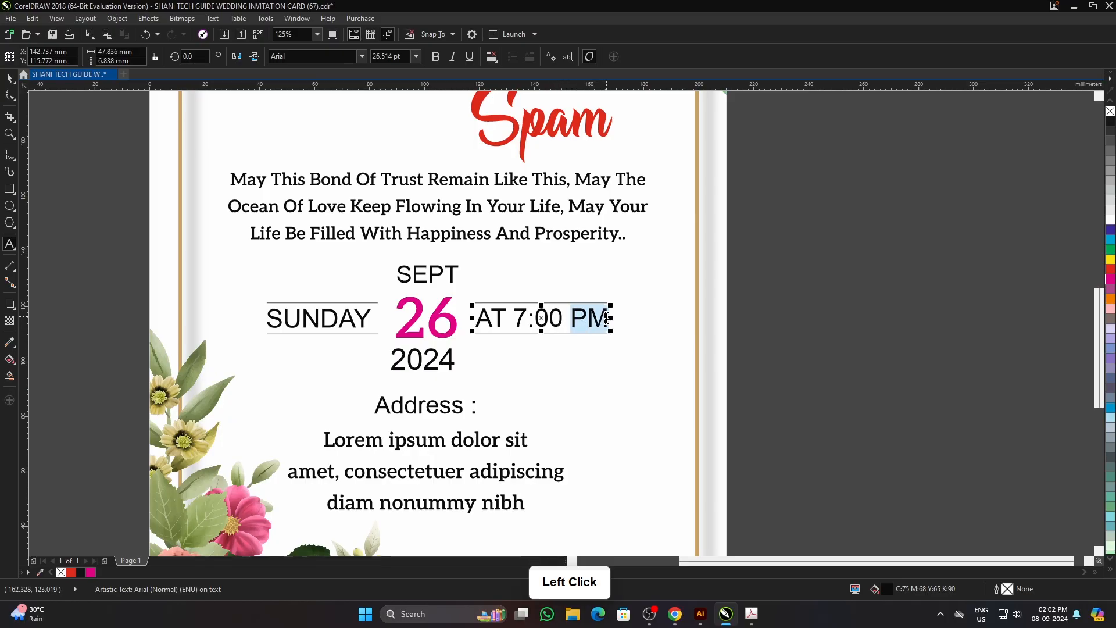
type("AM")
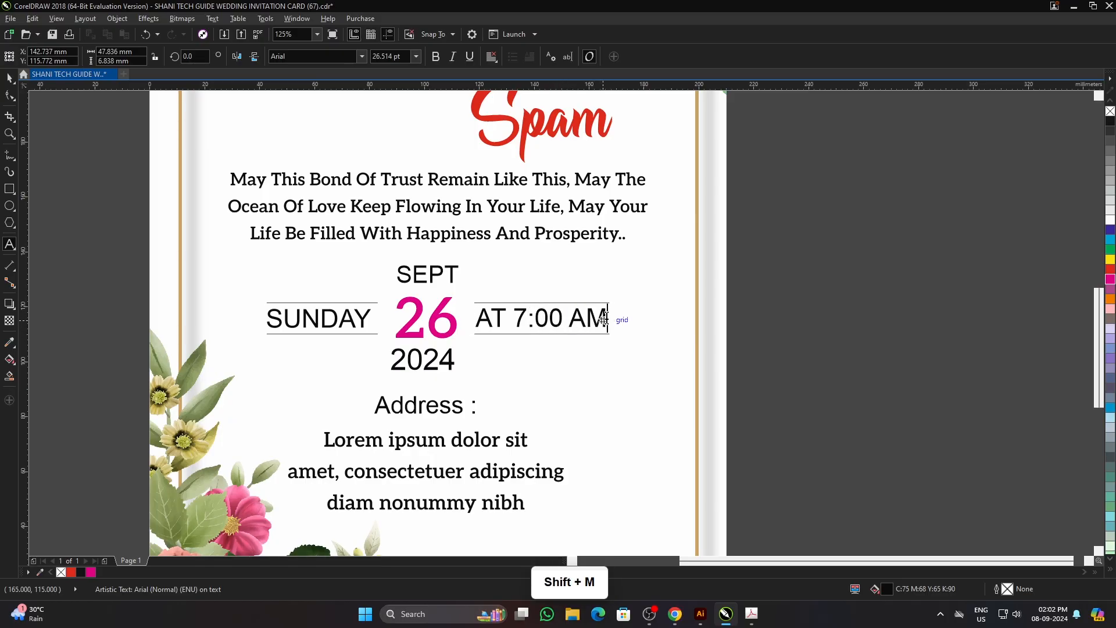
key("ctrl+z")
Step: Change the year in the wedding date to 2025
scroll(450, 360, "down", 2)
key("F8")
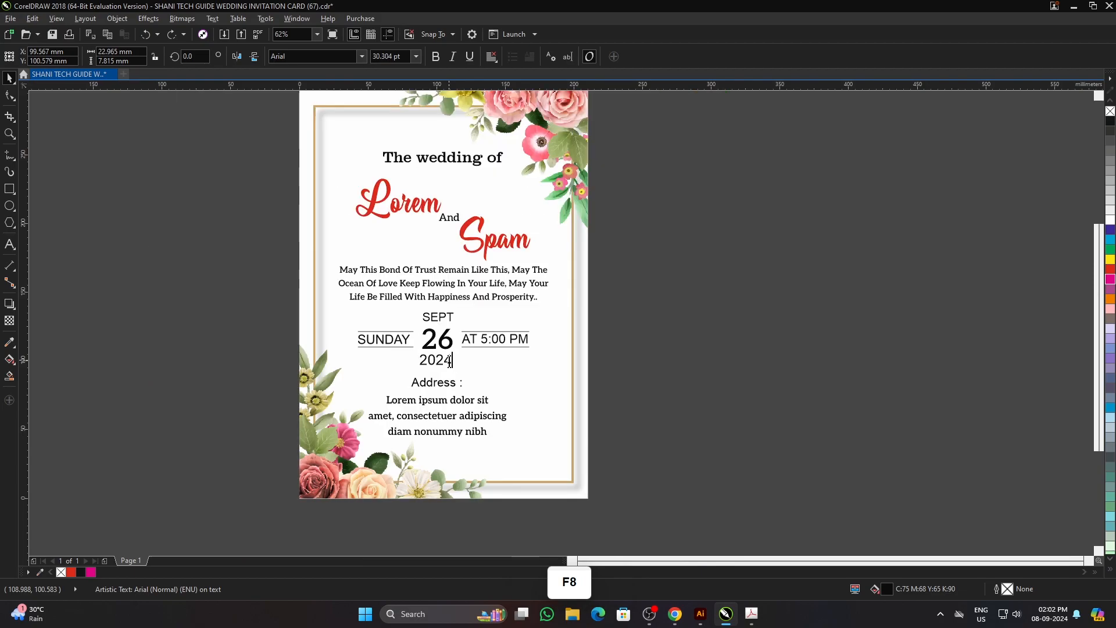
scroll(450, 361, "up", 2)
key("shift+Left")
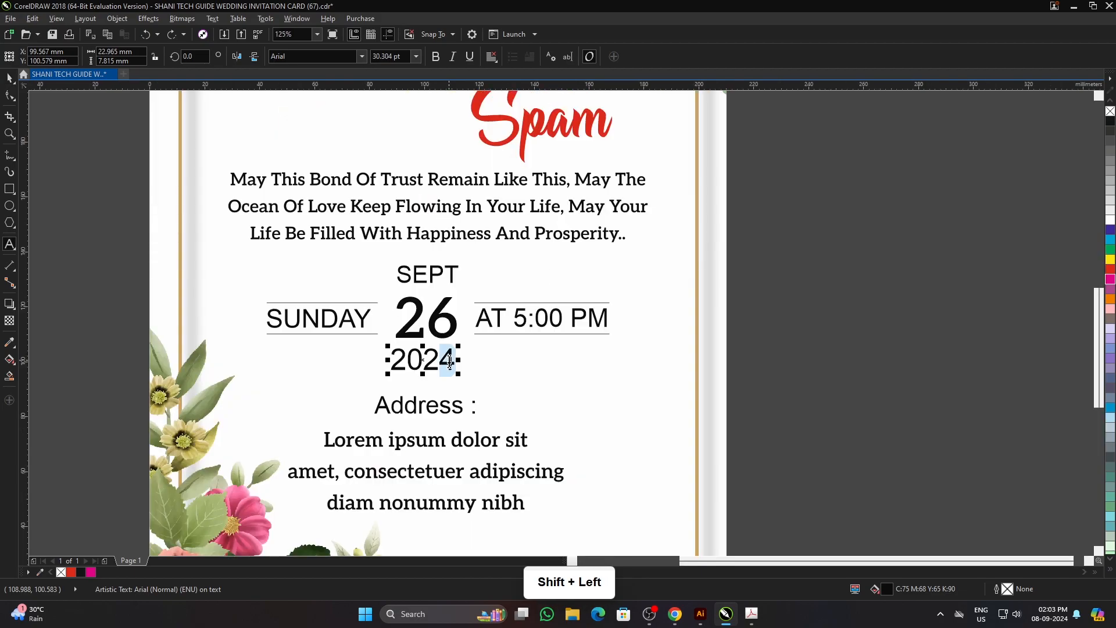
type("5")
Step: Open the template file SHANI TECH GUIDE WEDDING INVITATION CARD (99) and dismiss the text update notice
key("ctrl+o")
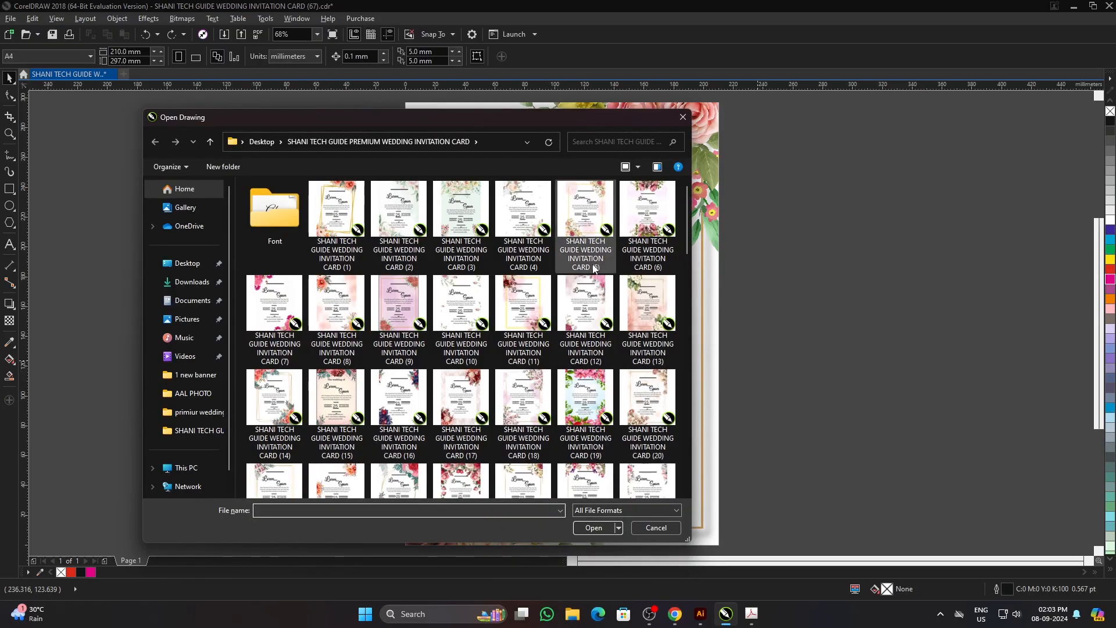
scroll(593, 343, "down", 5)
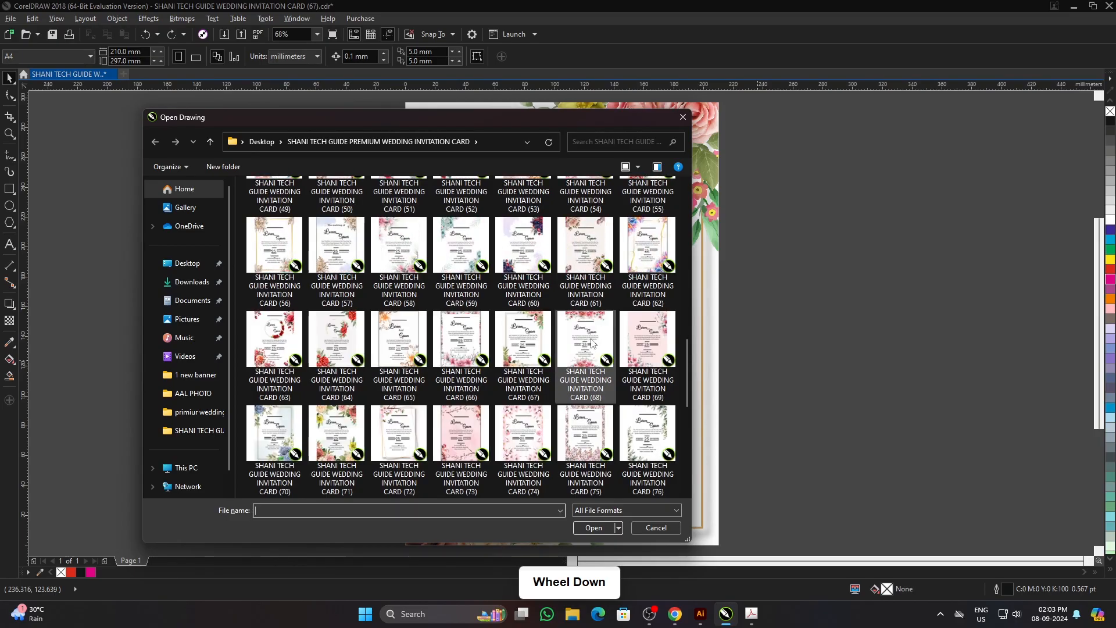
scroll(593, 343, "down", 3)
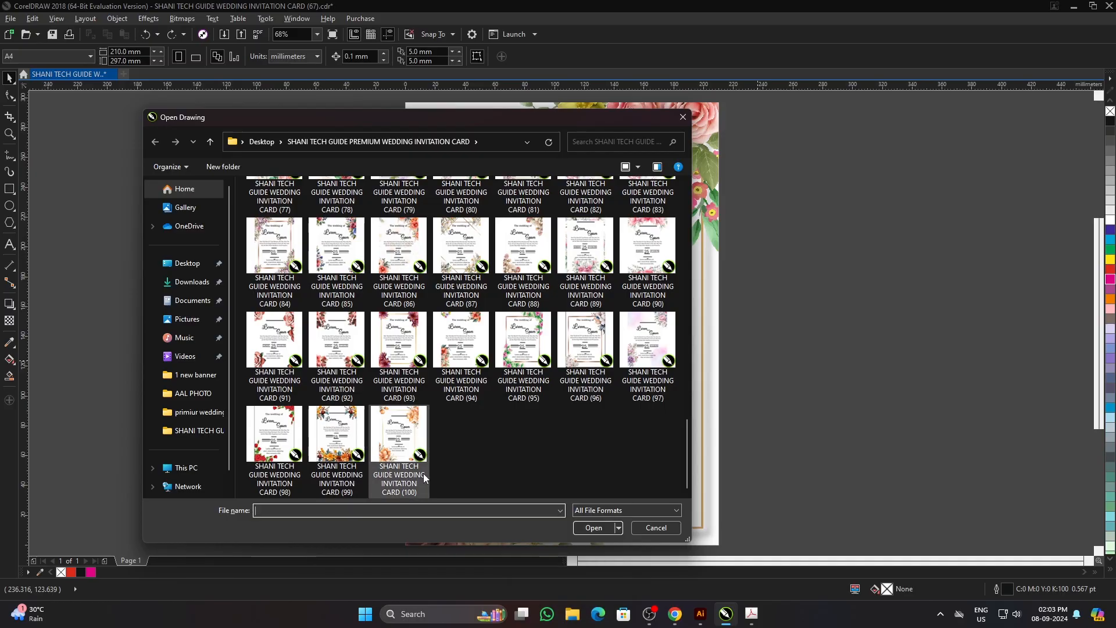
left_click(337, 433)
left_click(594, 527)
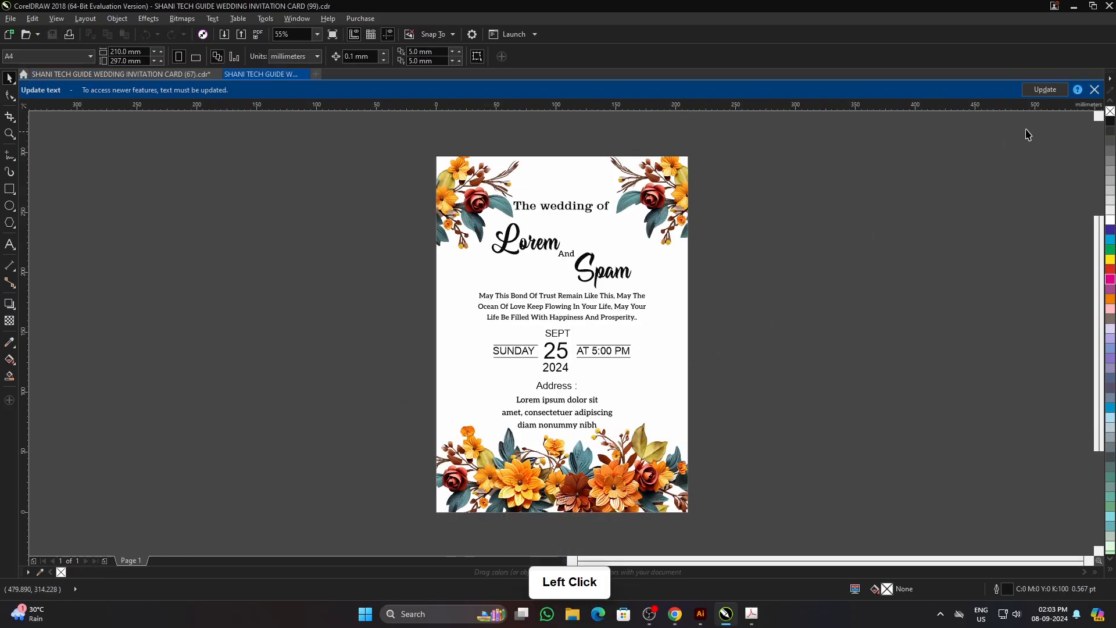
double_click(1094, 89)
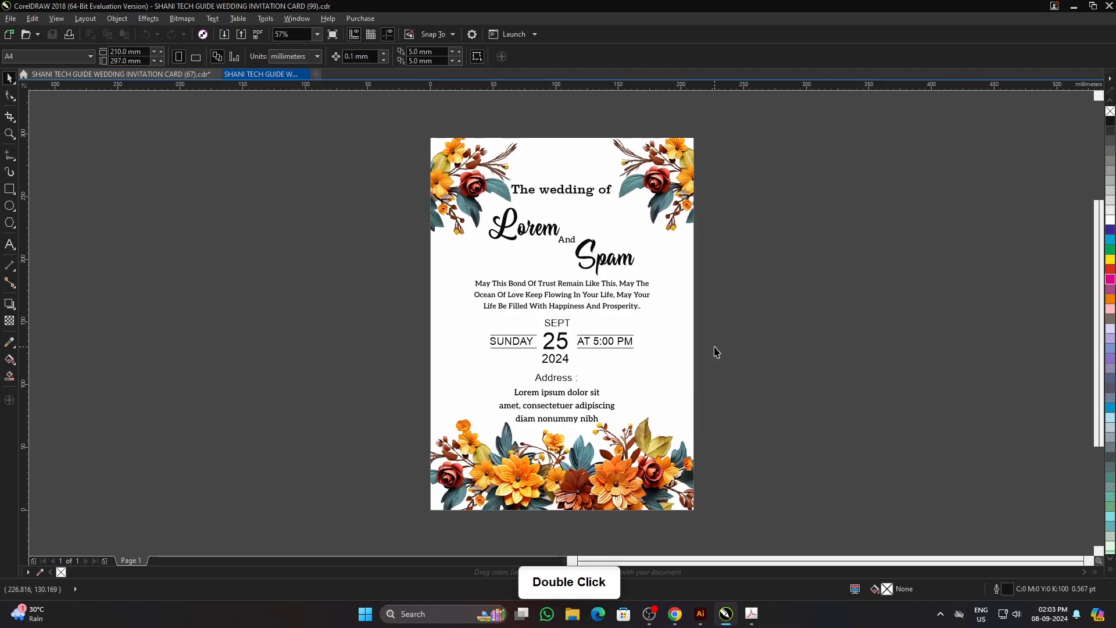
Step: View invitation card (99) in a full-screen preview and return to the drawing
key("F4")
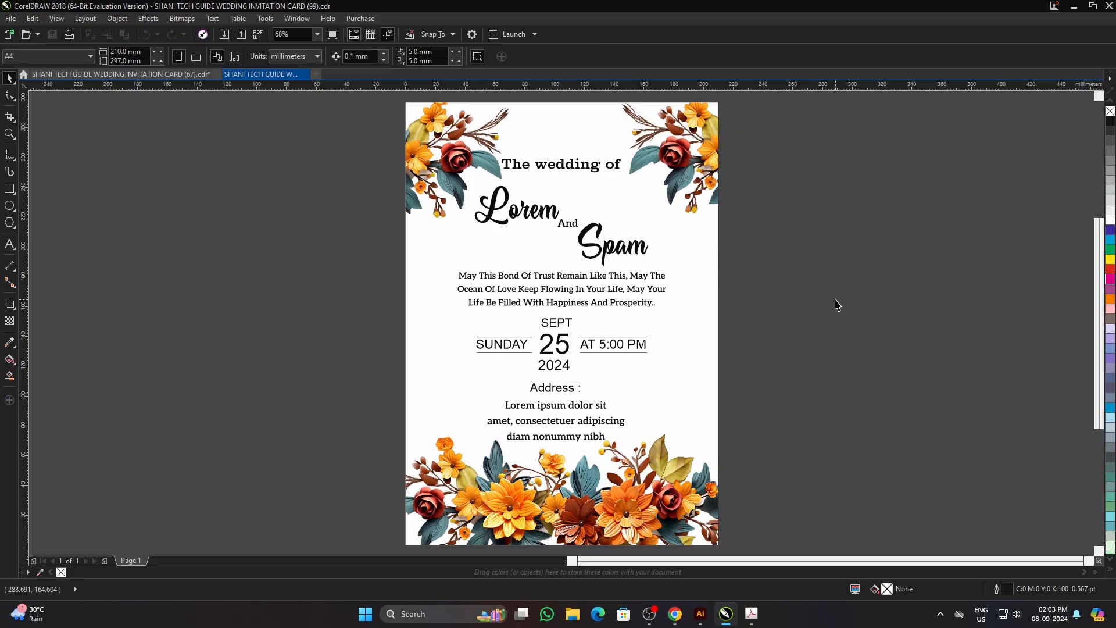
key("F9")
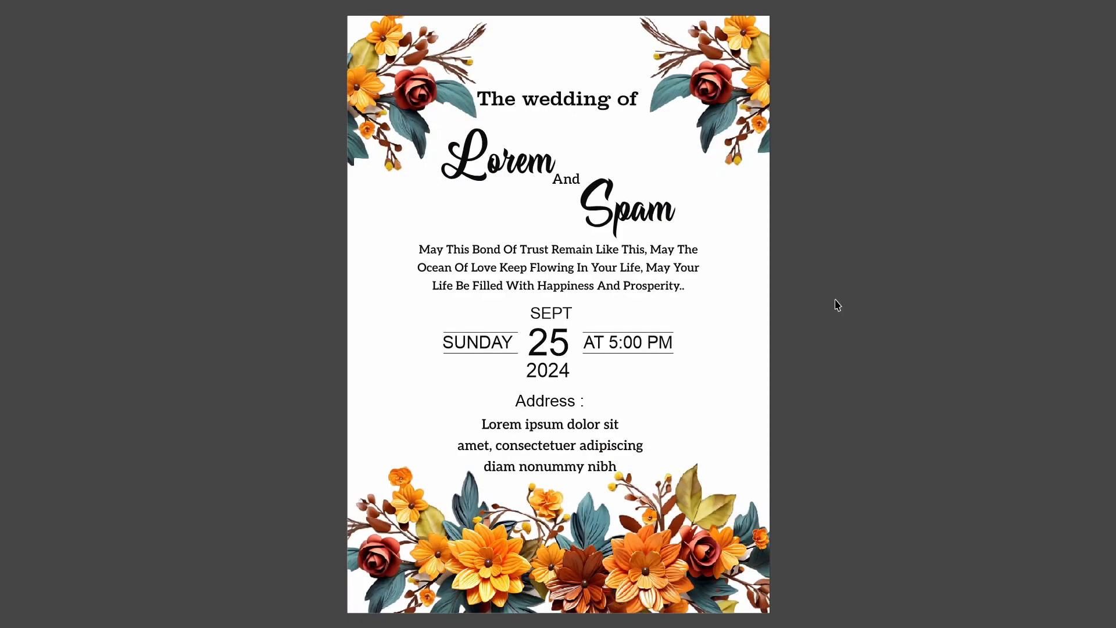
left_click(758, 367)
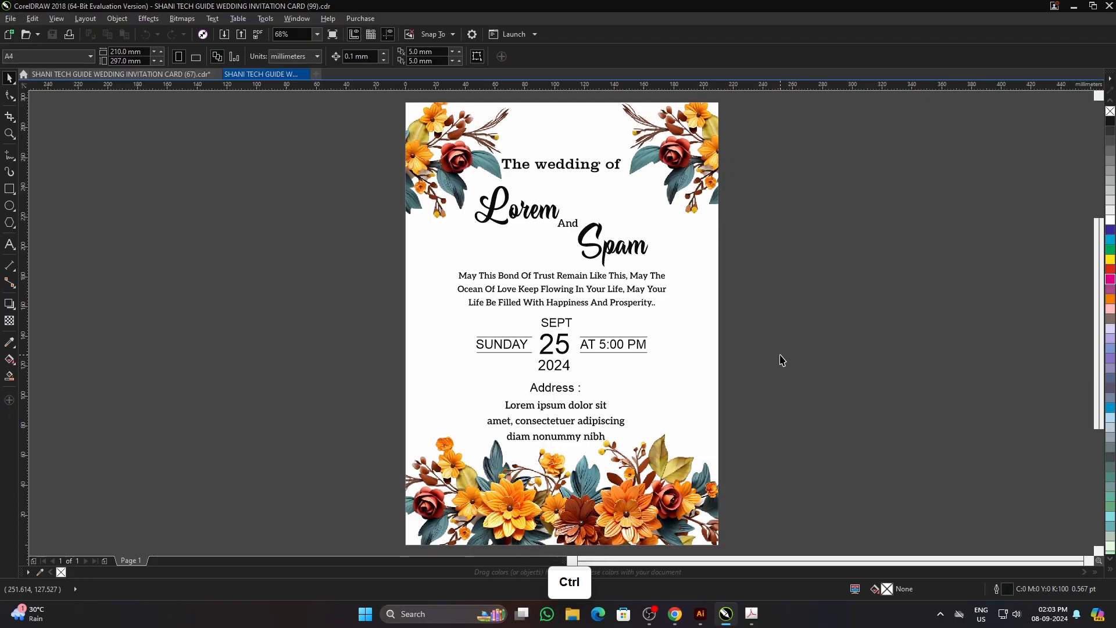
Step: Open the template file SHANI TECH GUIDE WEDDING INVITATION CARD (81) from the premium wedding card folder
key("ctrl+o")
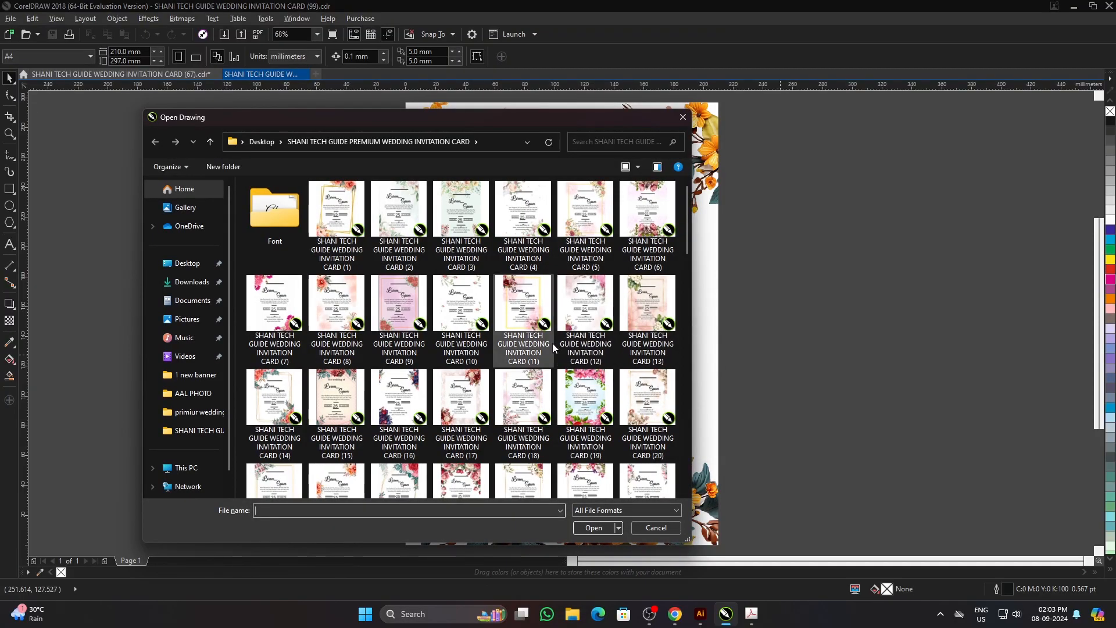
scroll(553, 372, "down", 10)
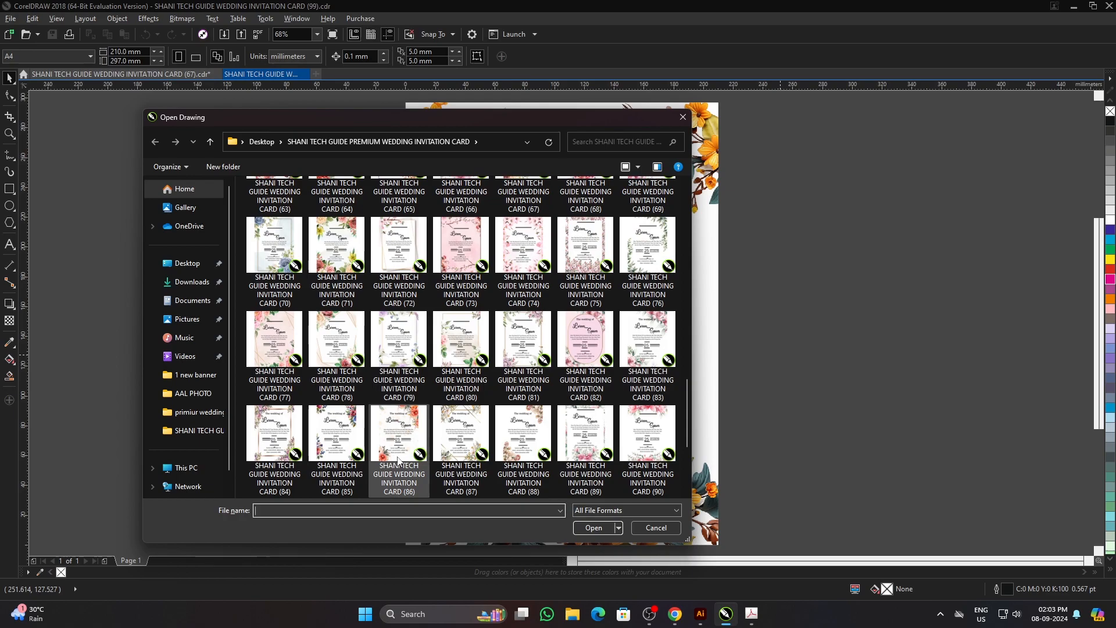
left_click(583, 393)
left_click(521, 391)
left_click(594, 551)
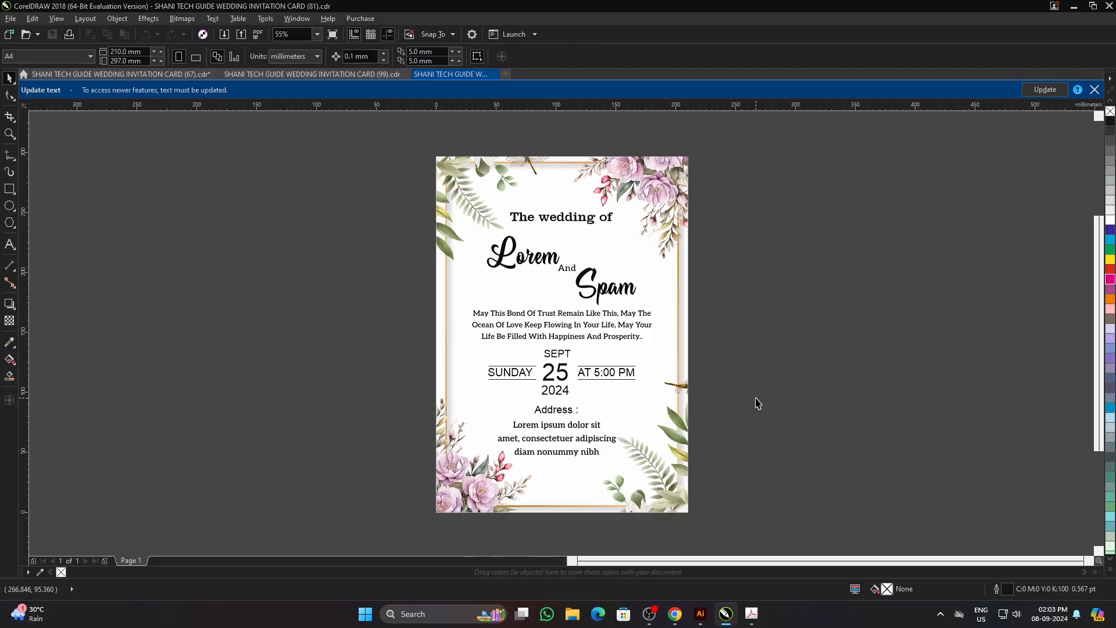
Step: View invitation card (81) in a full-screen preview and return to the drawing
key("F4")
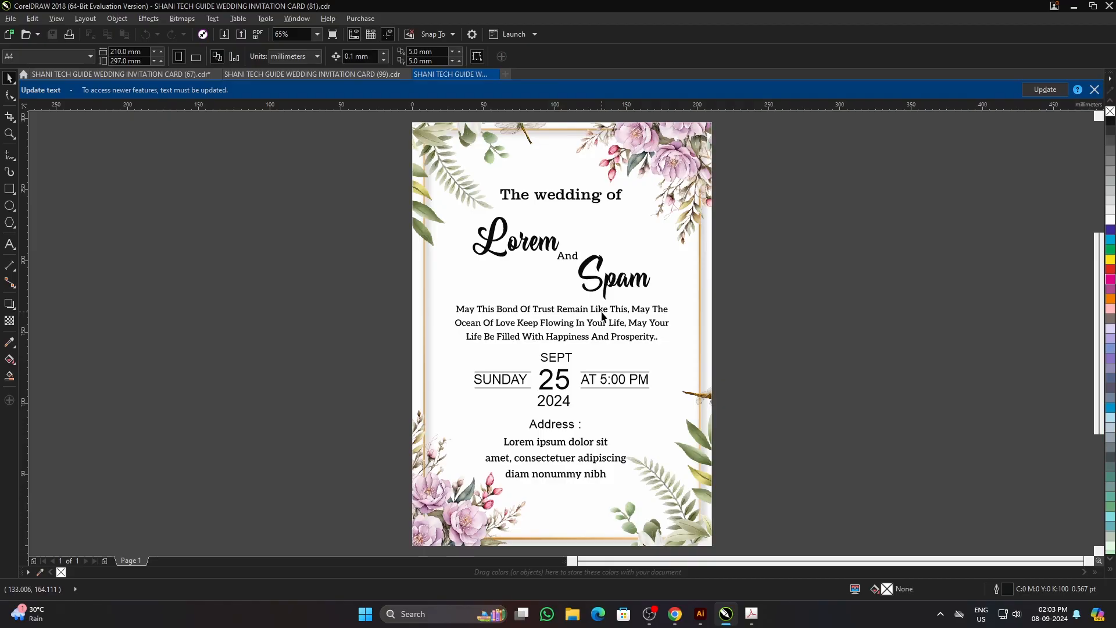
key("F9")
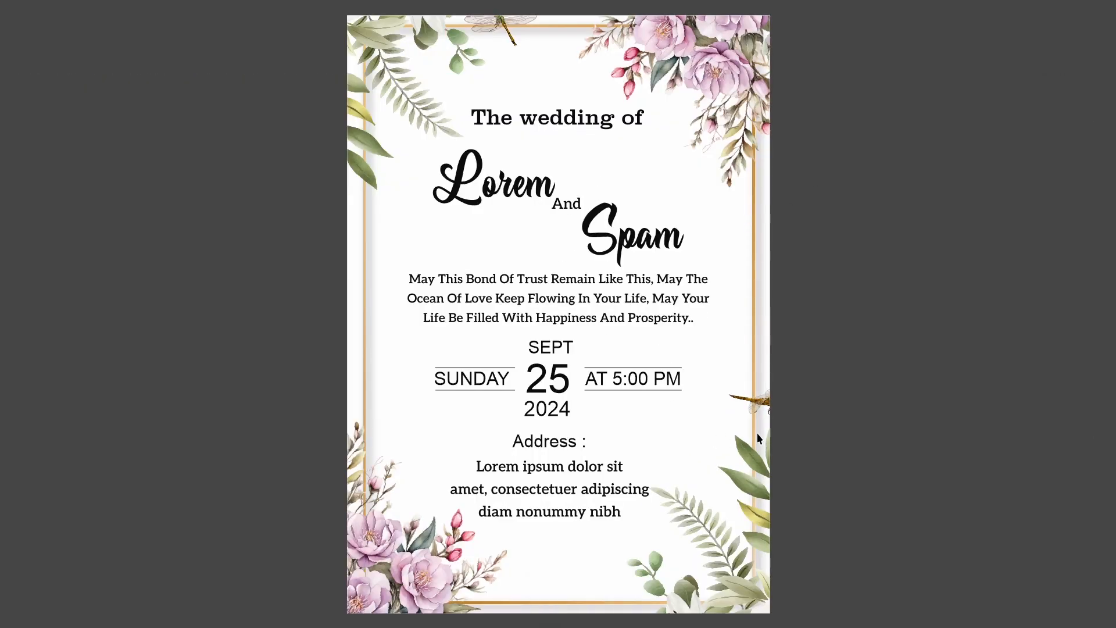
left_click(842, 402)
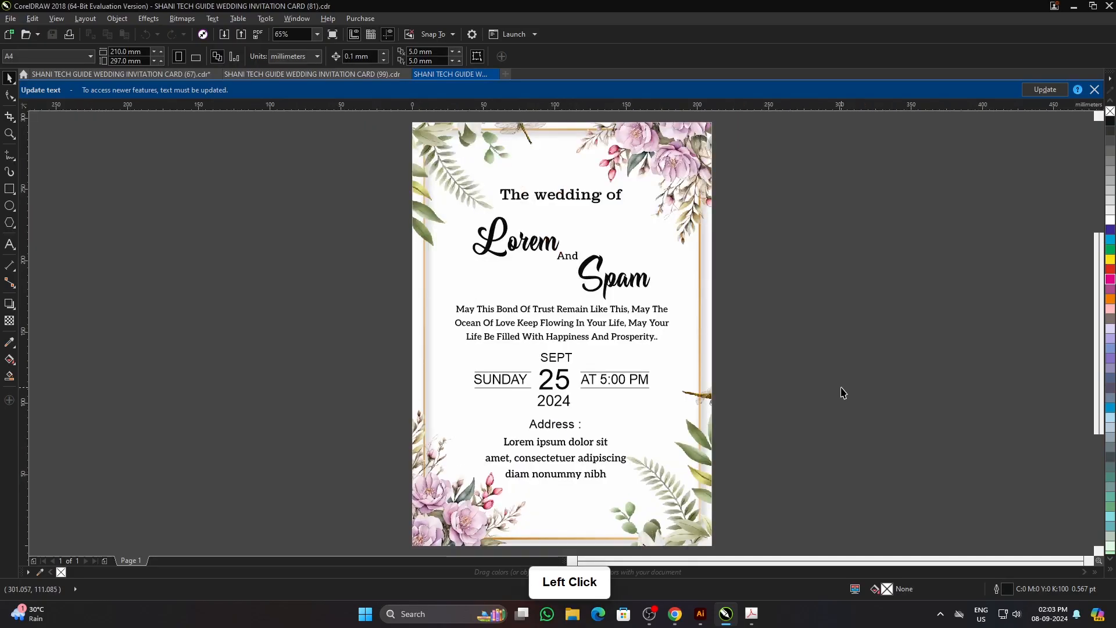
Step: Browse the premium wedding card folder and open SHANI TECH GUIDE WEDDING INVITATION CARD (32)
key("ctrl")
key("ctrl+o")
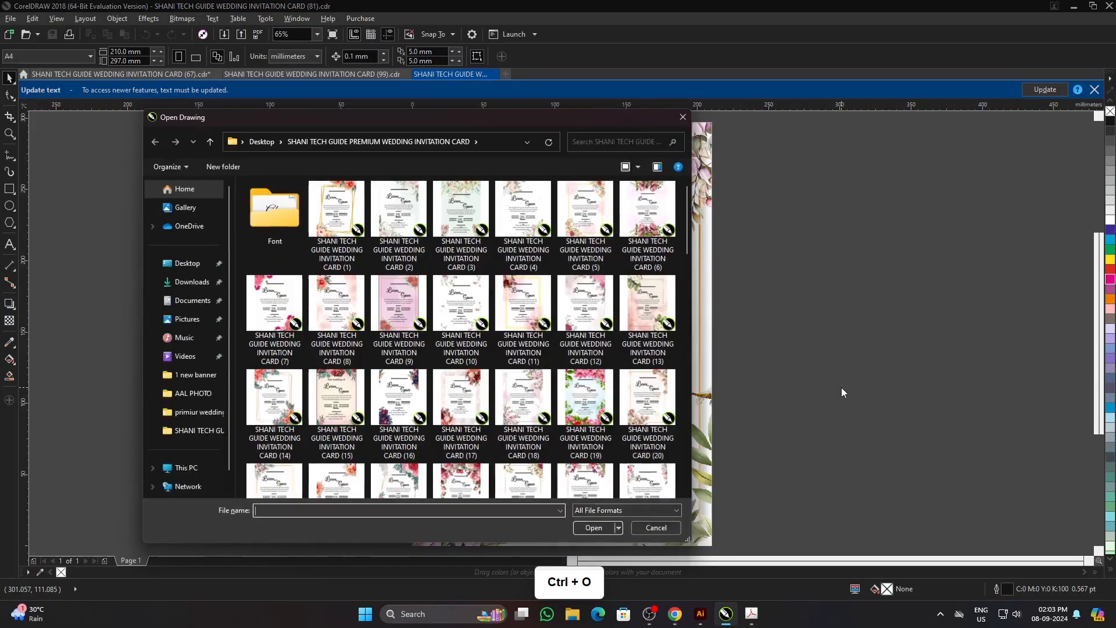
scroll(605, 336, "down", 1)
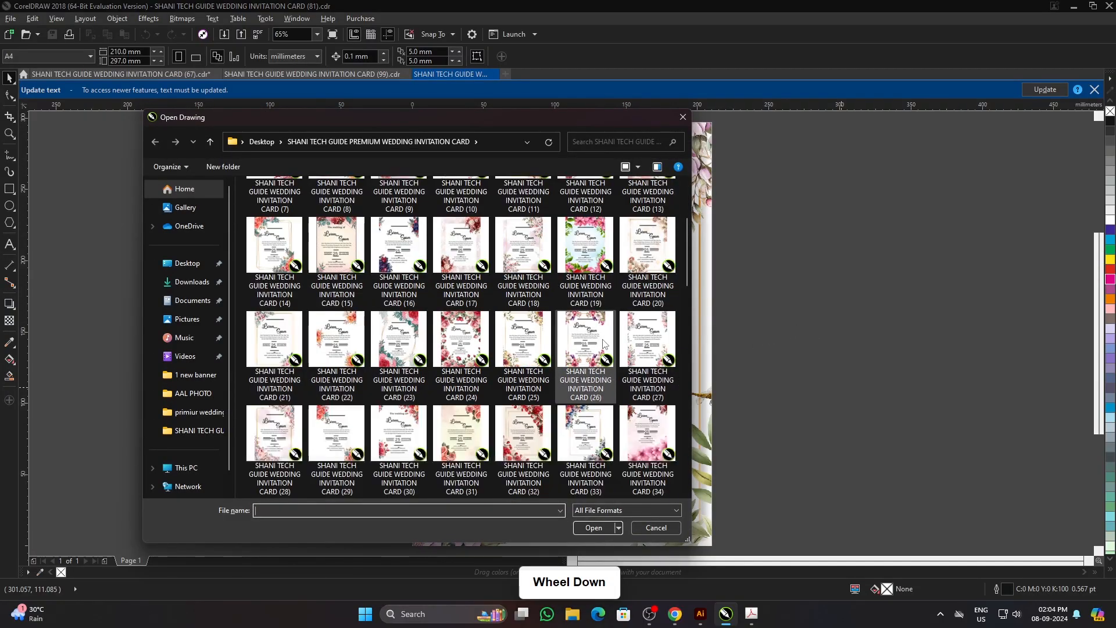
scroll(552, 302, "up", 1)
scroll(568, 348, "down", 2)
scroll(594, 349, "down", 2)
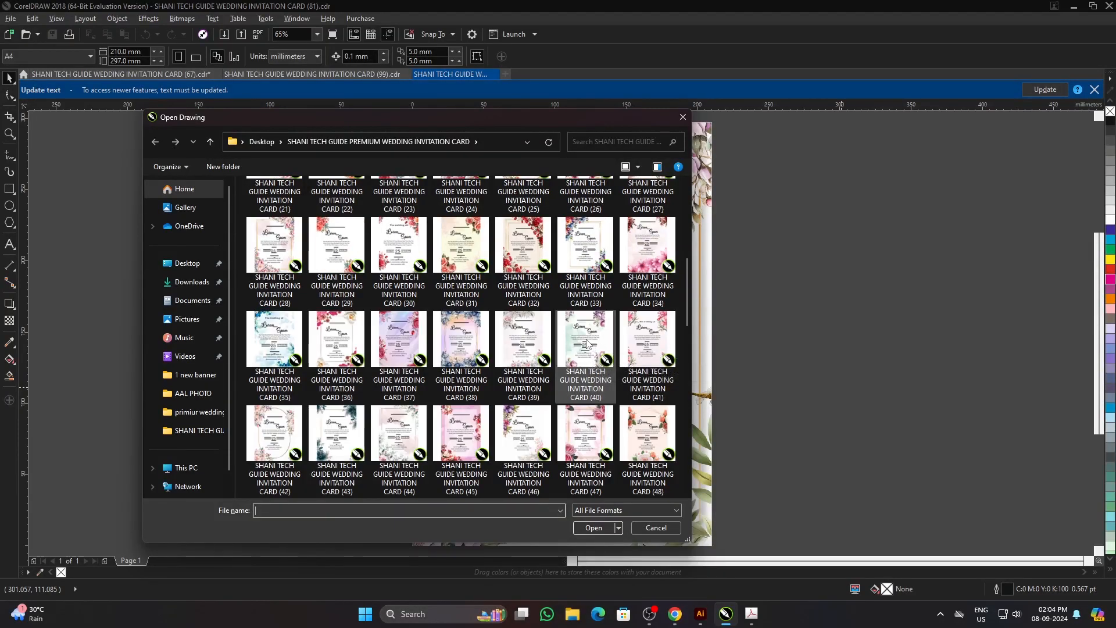
left_click(642, 287)
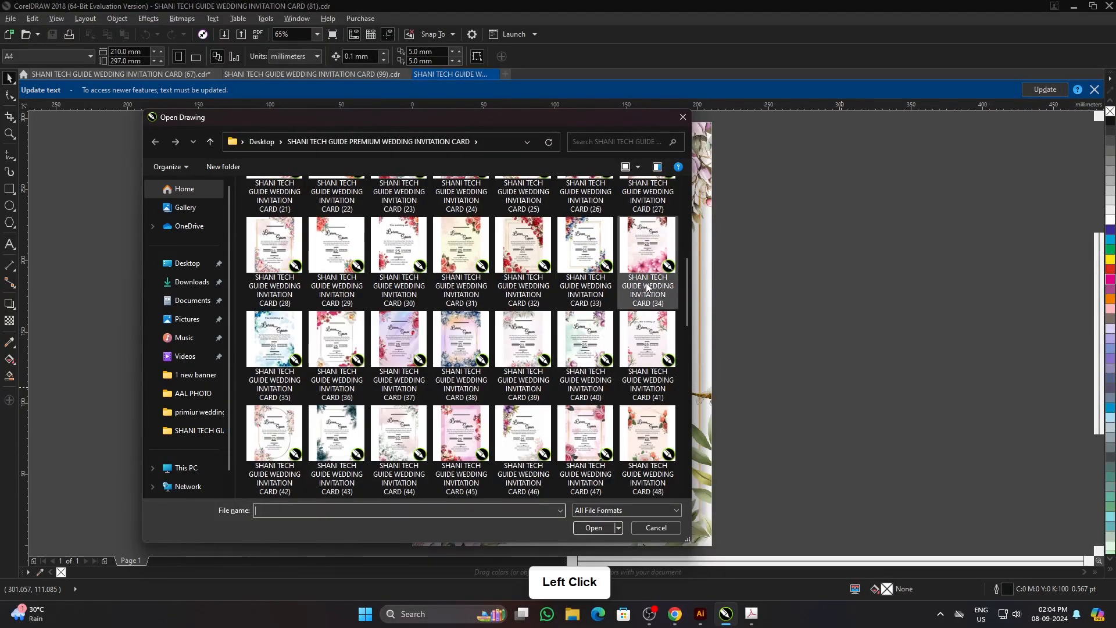
double_click(525, 289)
left_click(590, 552)
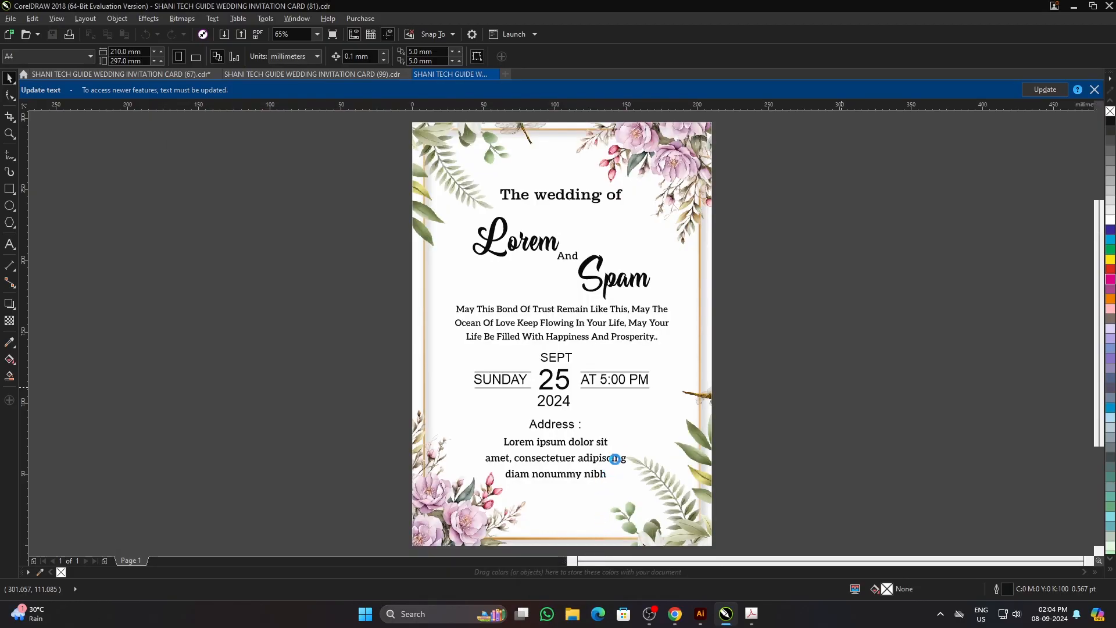
Step: View invitation card (32) in a full-screen preview and return to the drawing
left_click(737, 402)
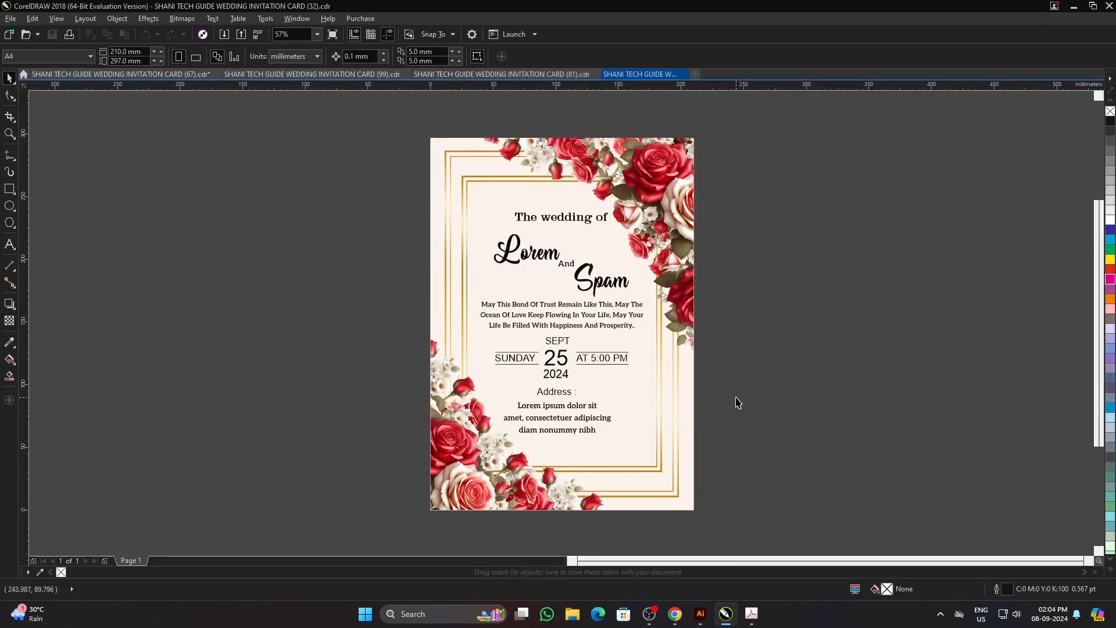
key("F4")
left_click(747, 374)
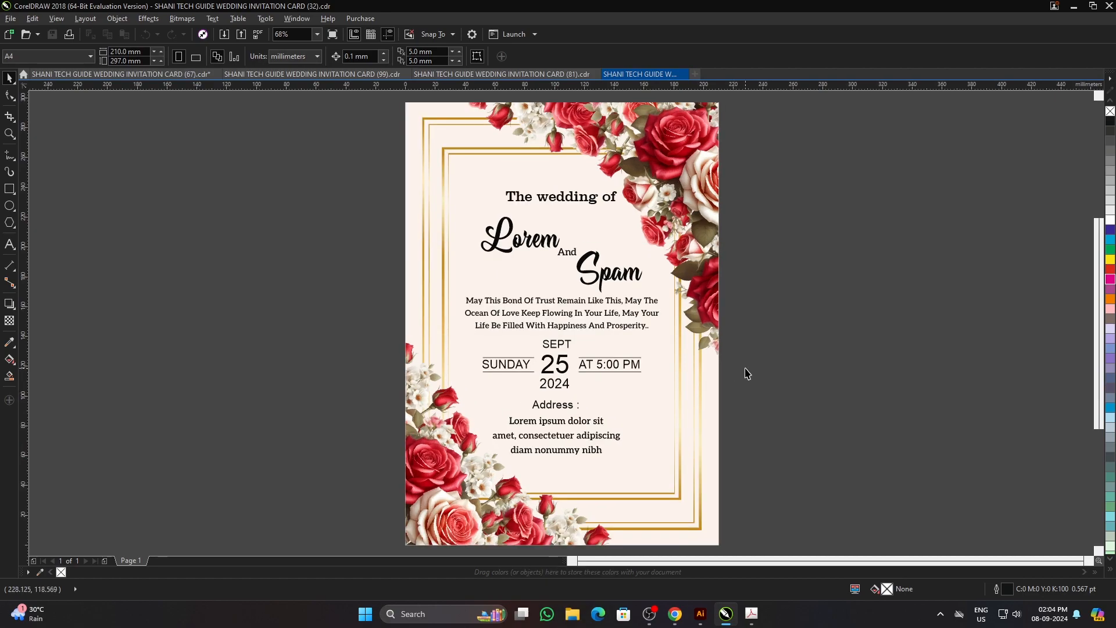
key("F9")
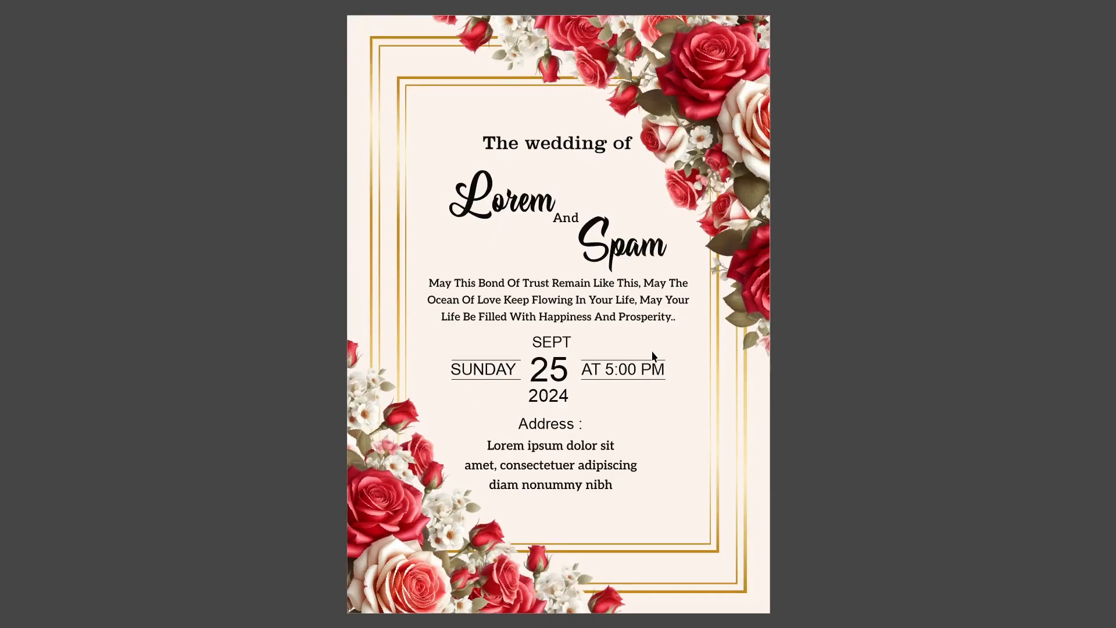
key("Escape")
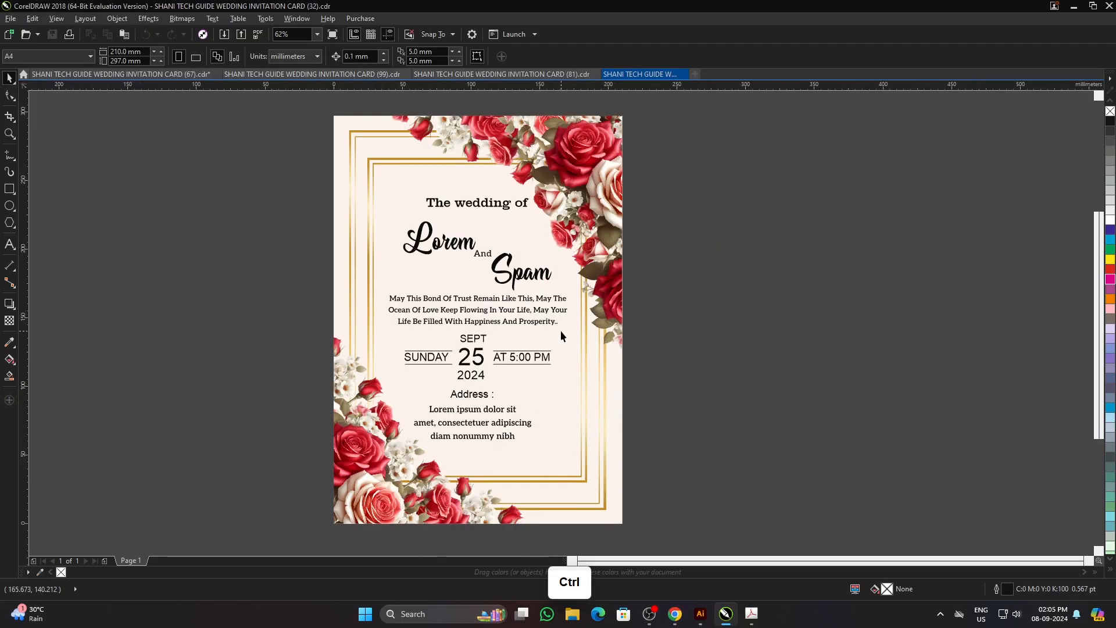
Step: Open the template file SHANI TECH GUIDE WEDDING INVITATION CARD (87) from the same folder
key("ctrl+o")
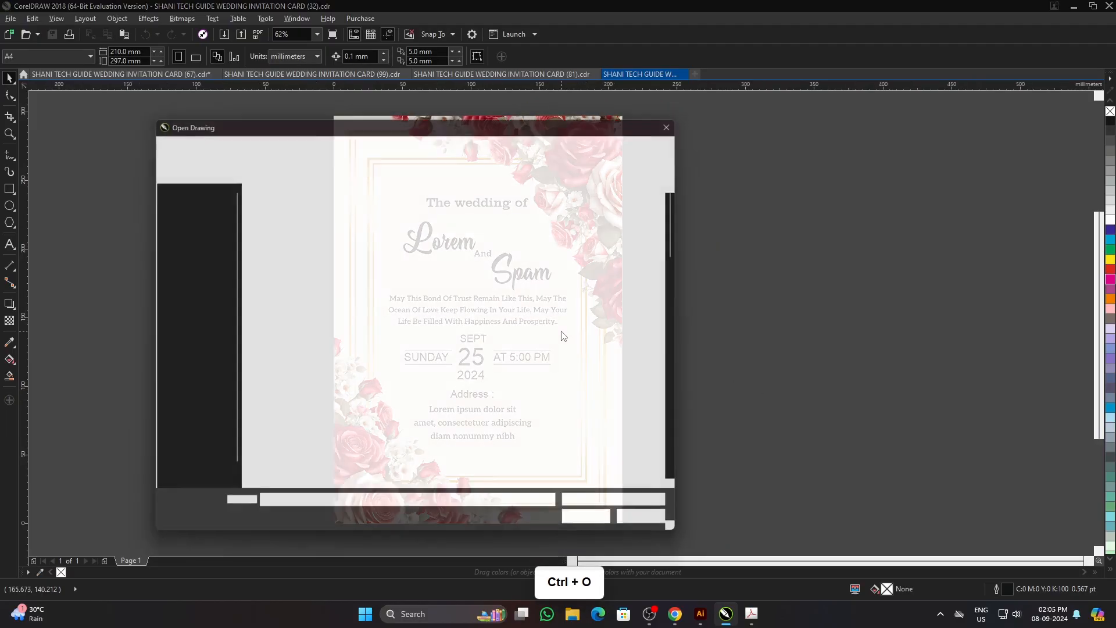
scroll(545, 325, "down", 7)
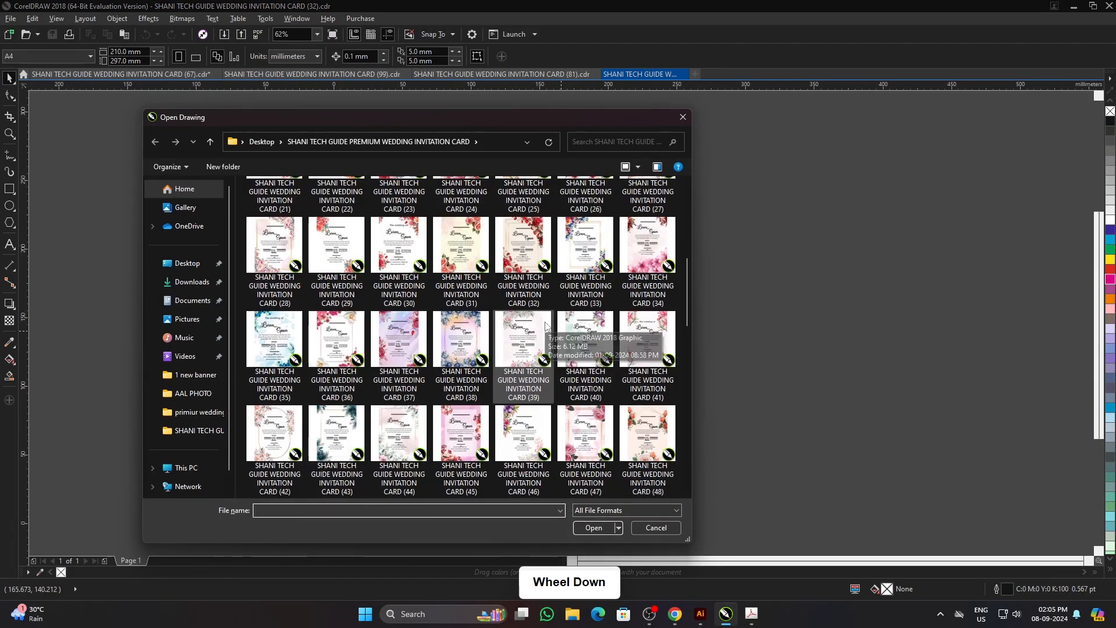
scroll(546, 325, "down", 2)
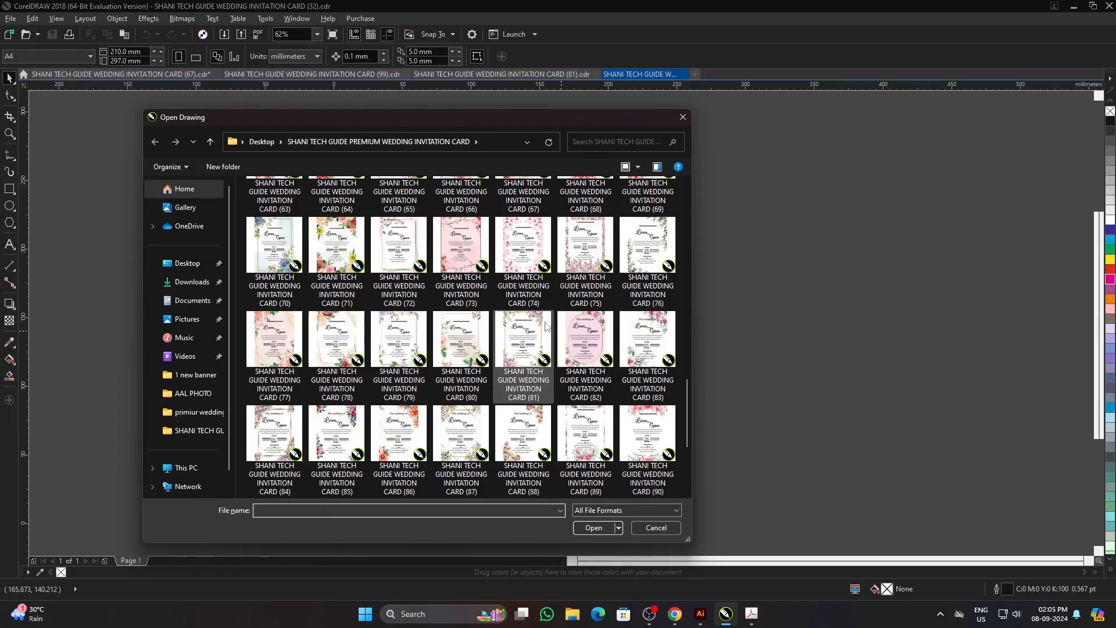
left_click(469, 483)
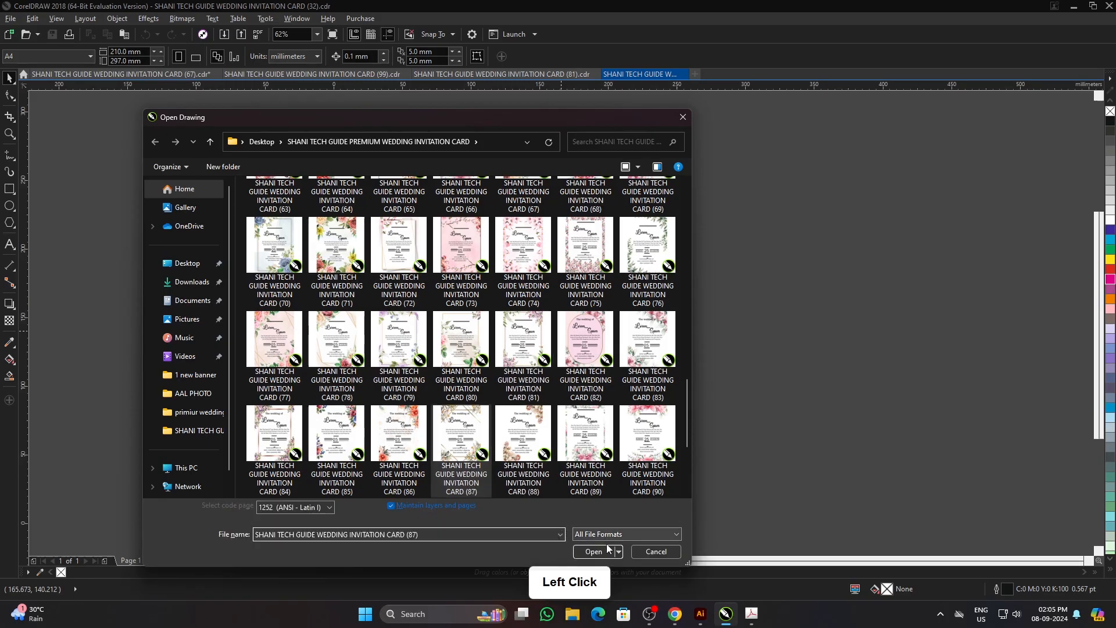
left_click(599, 527)
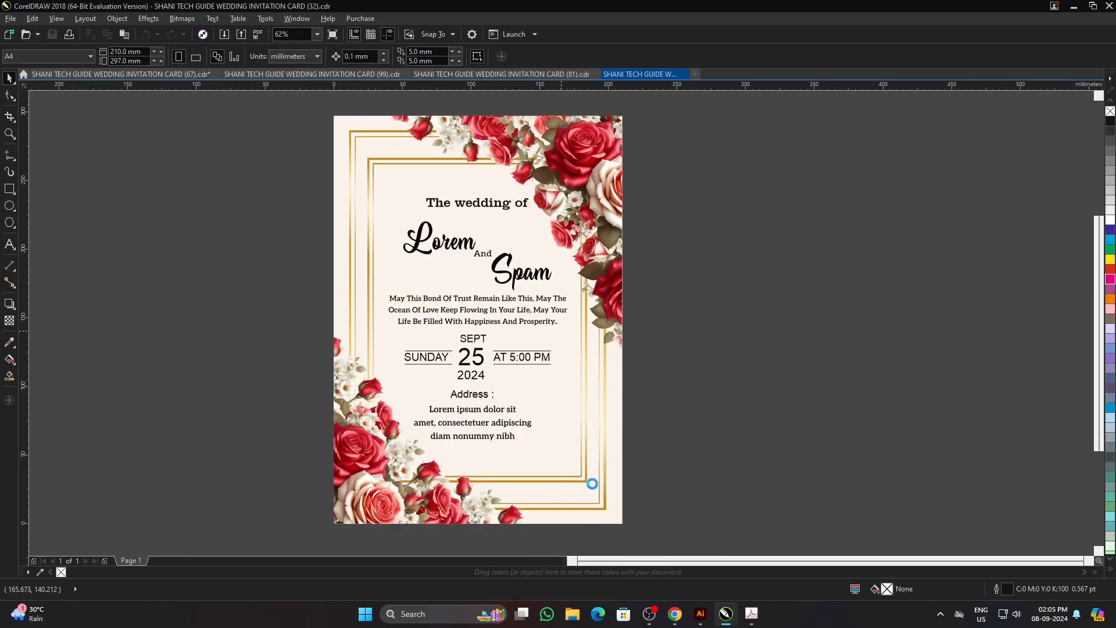
Step: View invitation card (87) in a full-screen preview and return to the drawing
left_click(719, 420)
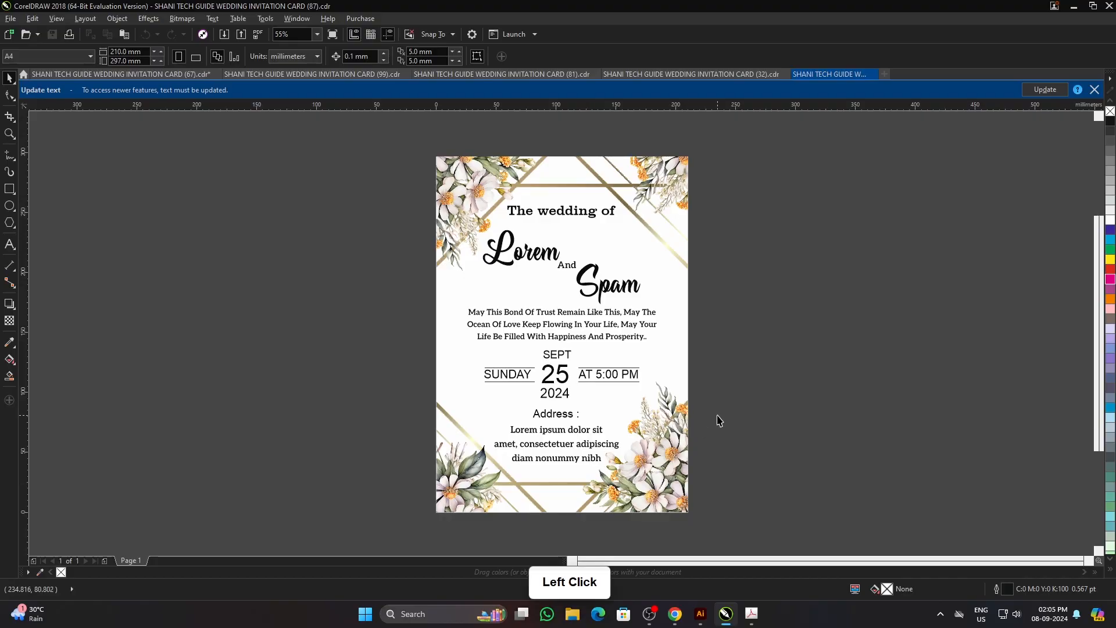
key("F4")
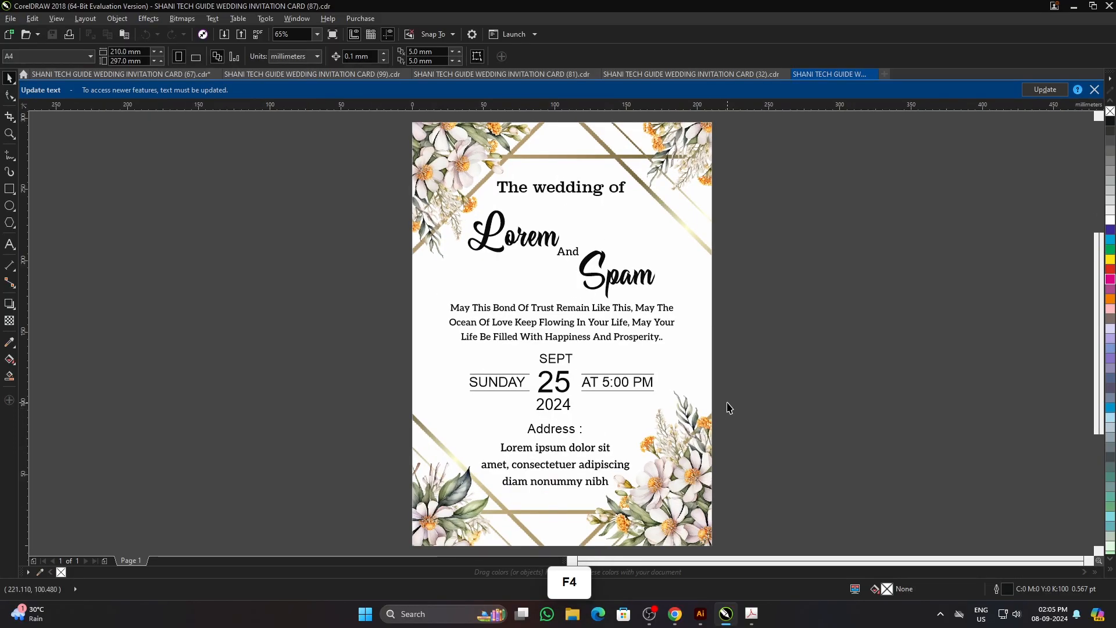
key("F9")
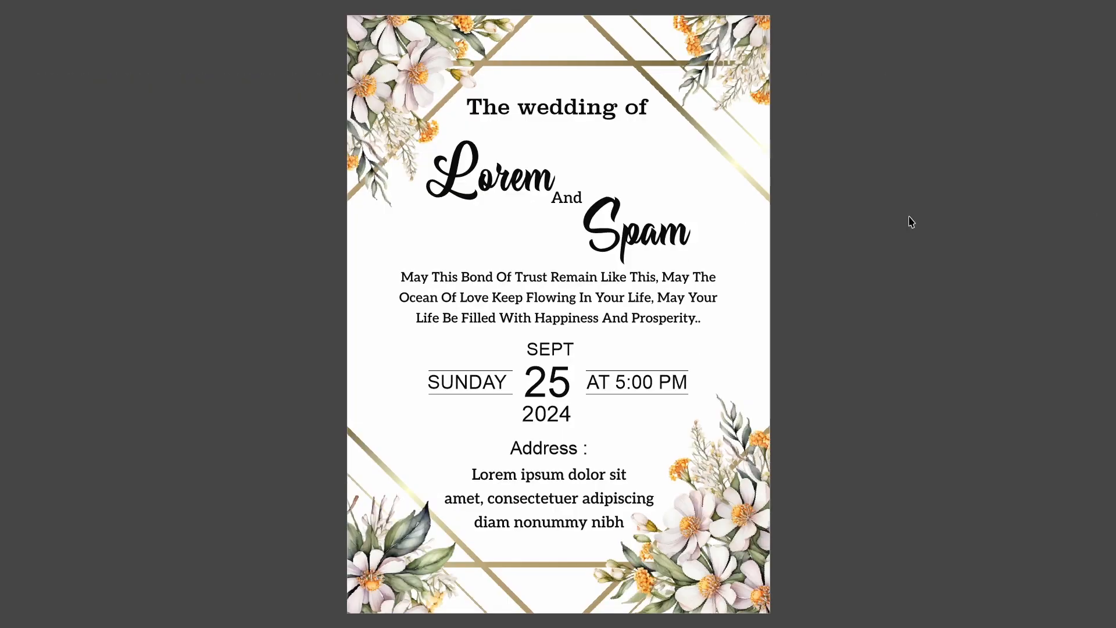
left_click(884, 343)
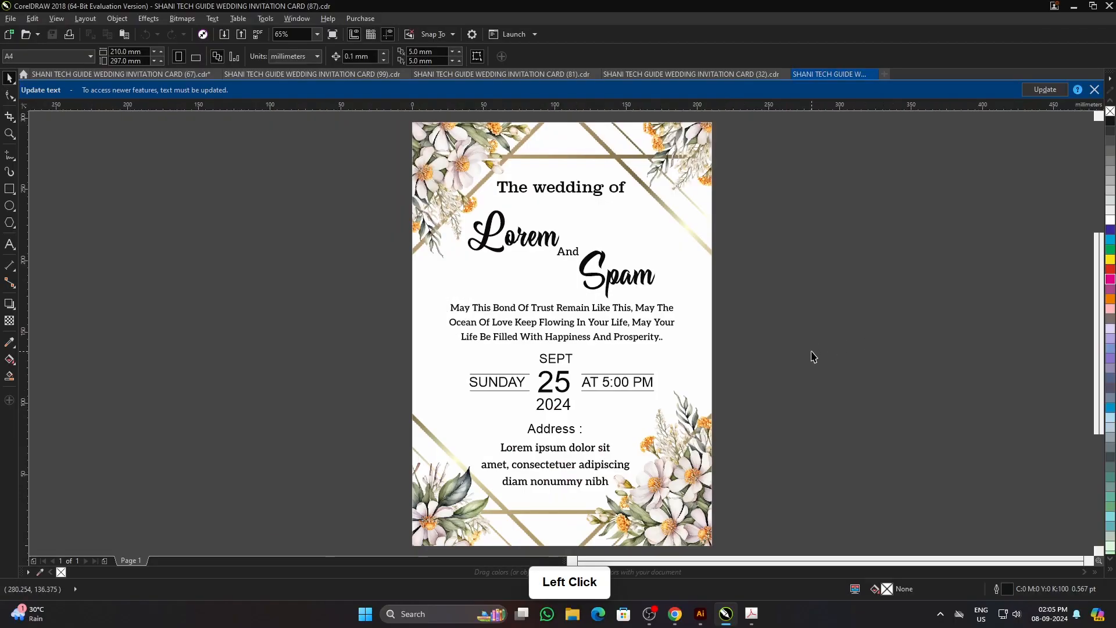
Step: Open SHANI TECH GUIDE WEDDING INVITATION CARD (33) from the premium wedding card folder and fit the design to the window
key("ctrl+o")
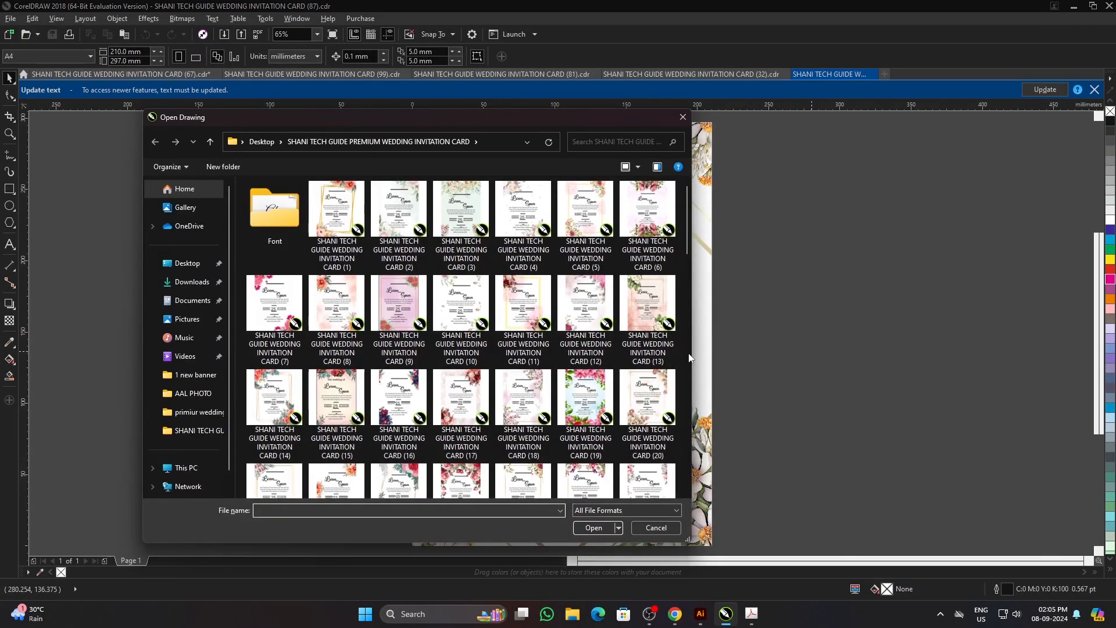
scroll(505, 342, "down", 2)
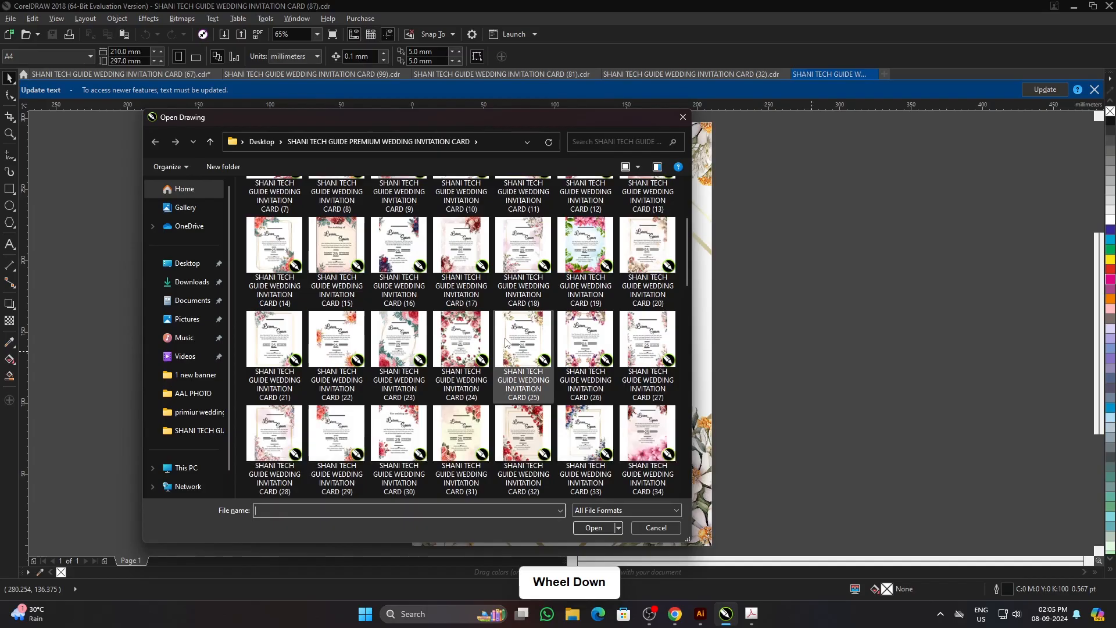
scroll(505, 342, "down", 2)
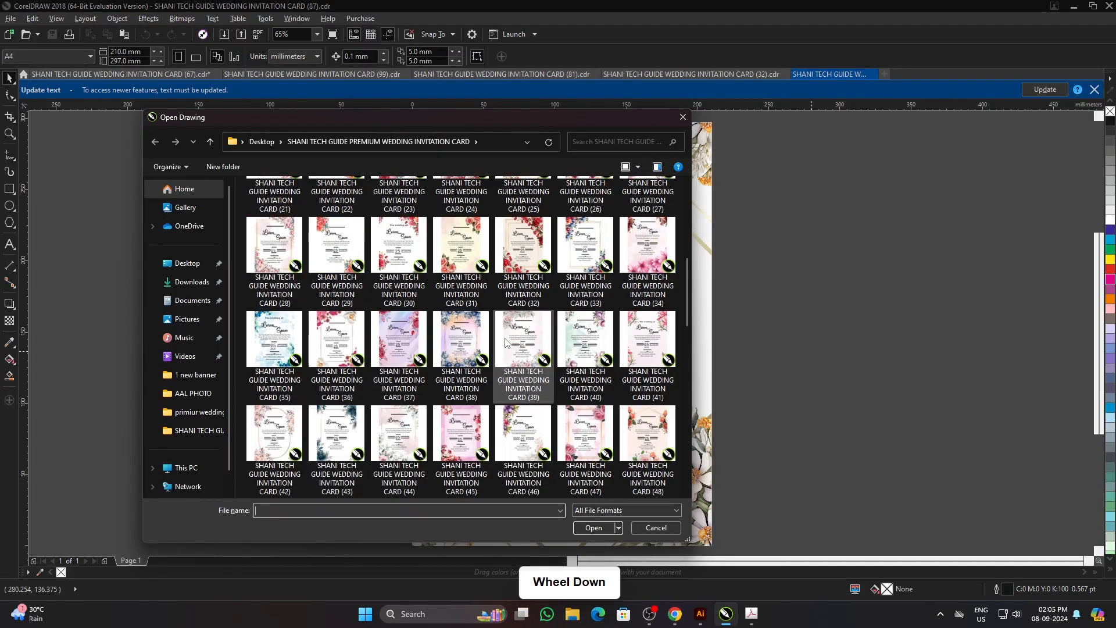
left_click(609, 300)
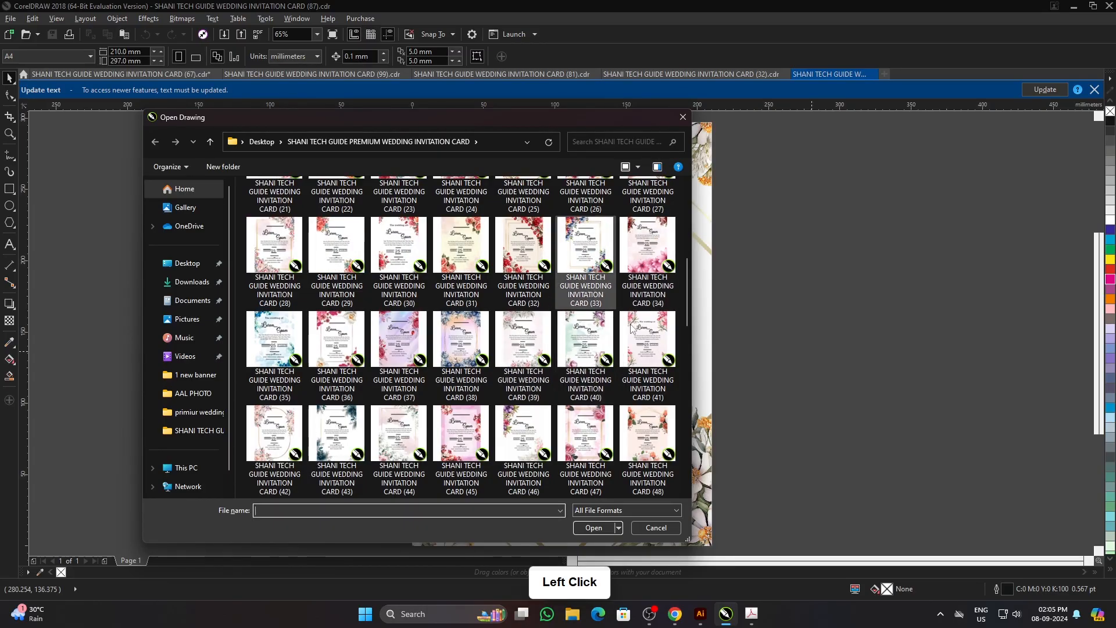
left_click(596, 551)
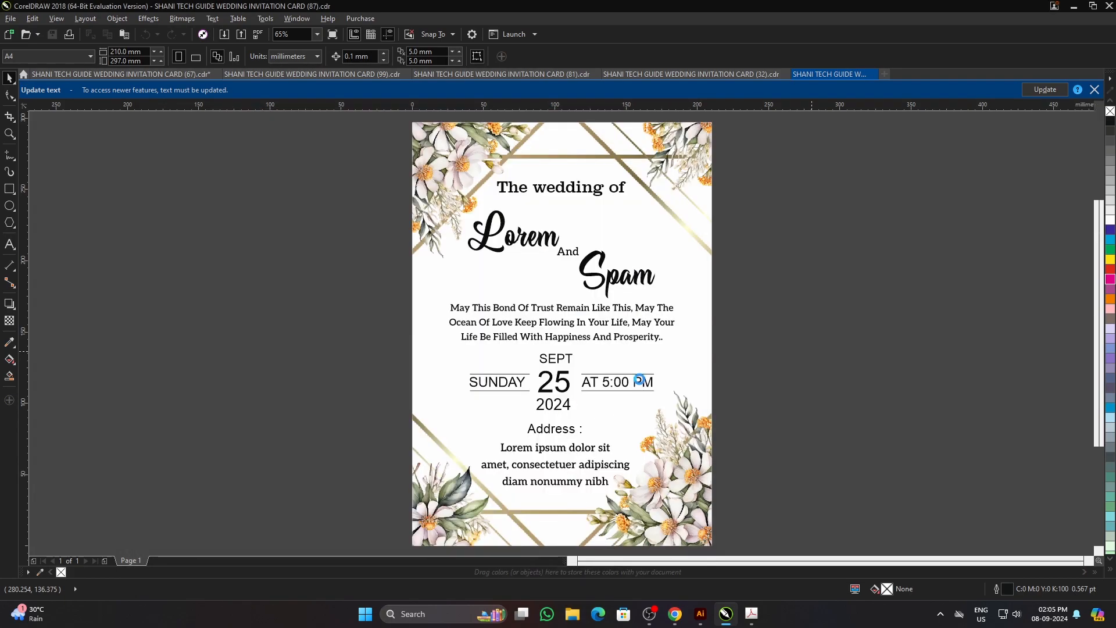
left_click(743, 368)
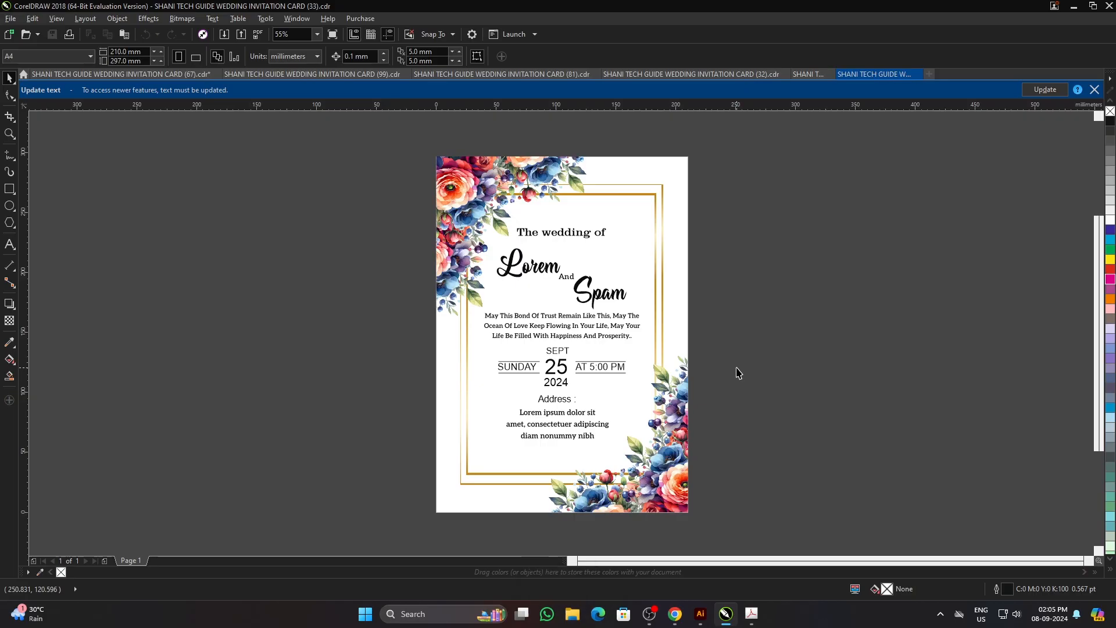
key("F4")
Step: Open the template file SHANI TECH GUIDE WEDDING INVITATION CARD (42) and fit the card to the window
key("ctrl+o")
scroll(561, 343, "down", 5)
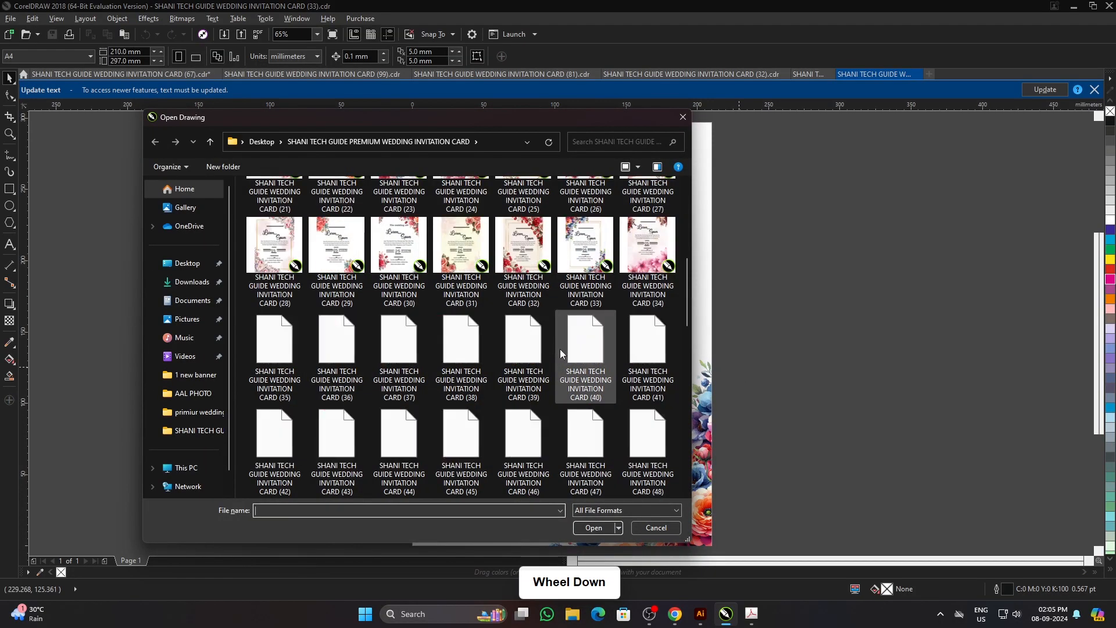
left_click(274, 454)
left_click(594, 551)
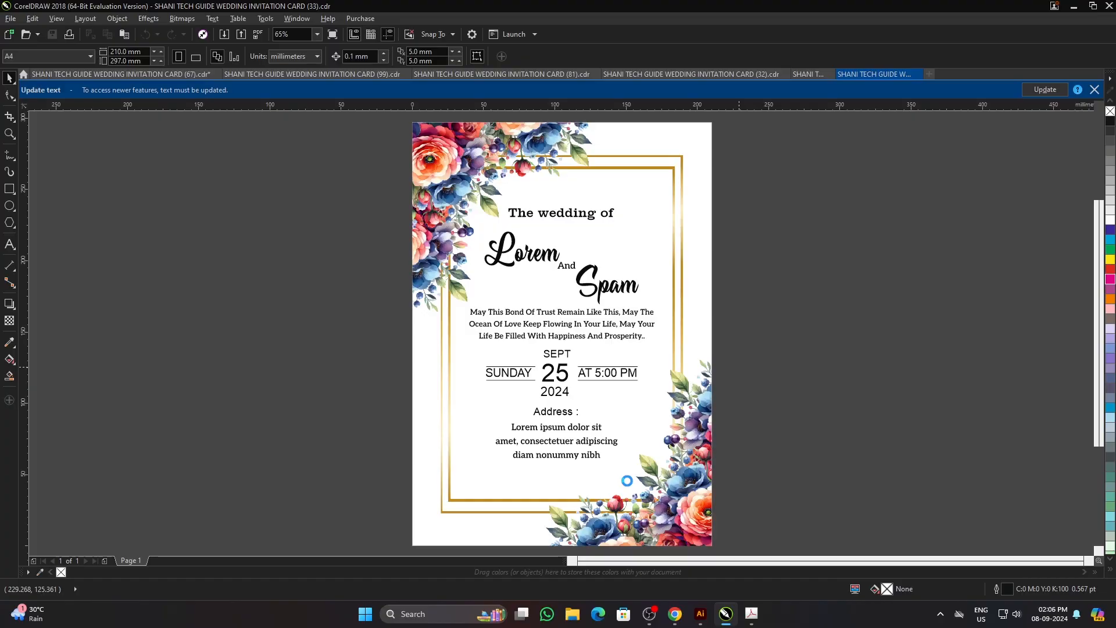
left_click(761, 427)
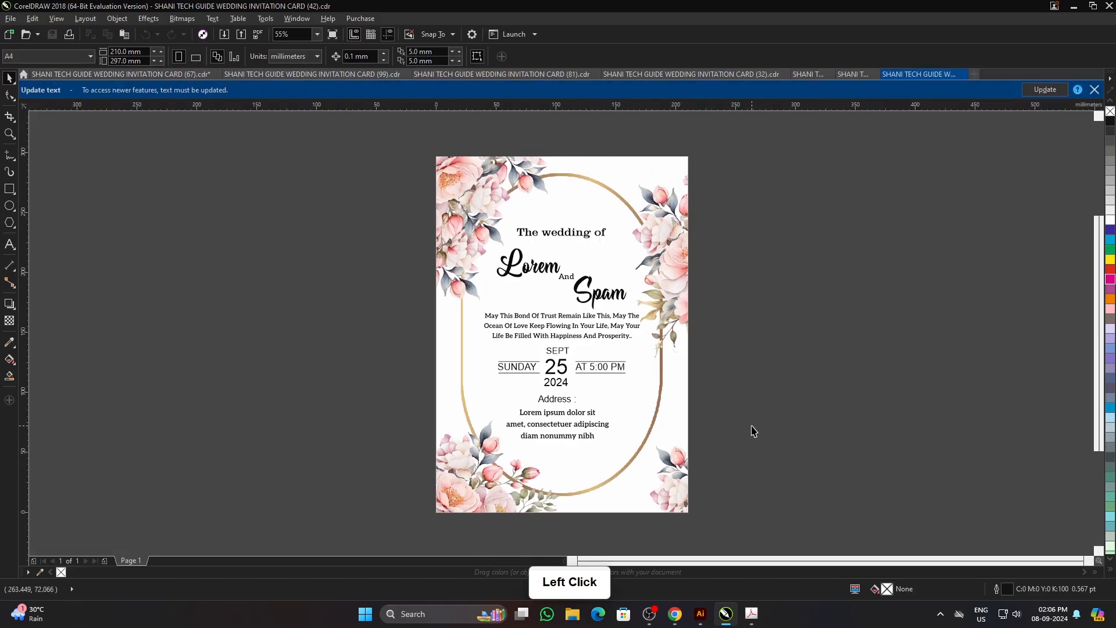
key("F4")
left_click(756, 426)
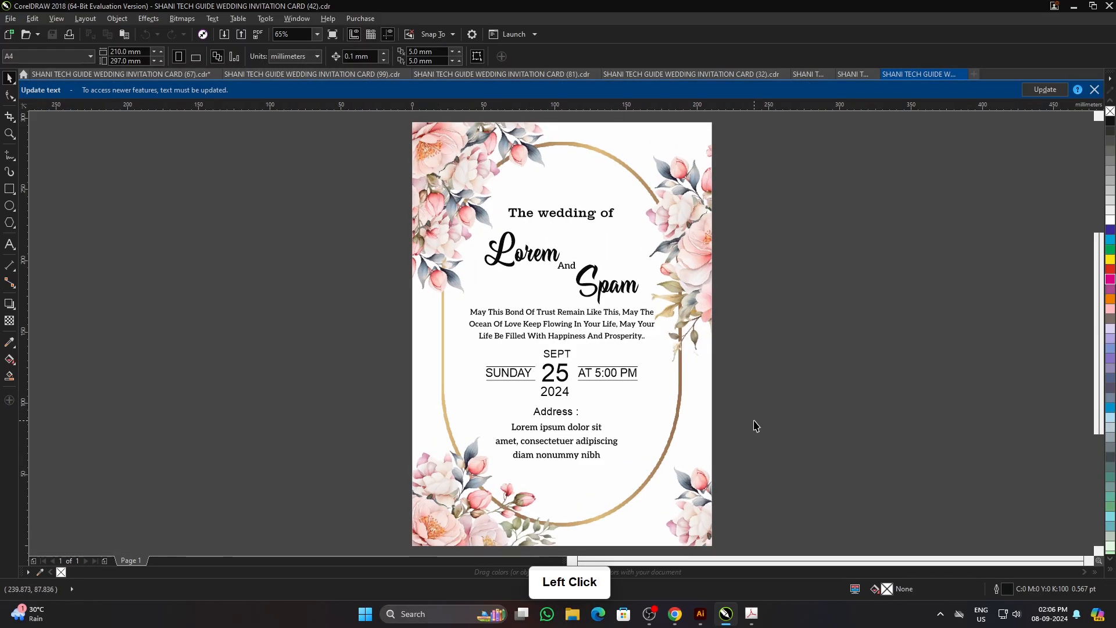
Step: Open SHANI TECH GUIDE WEDDING INVITATION CARD (56) from the template folder and fit its artwork to the window
key("ctrl")
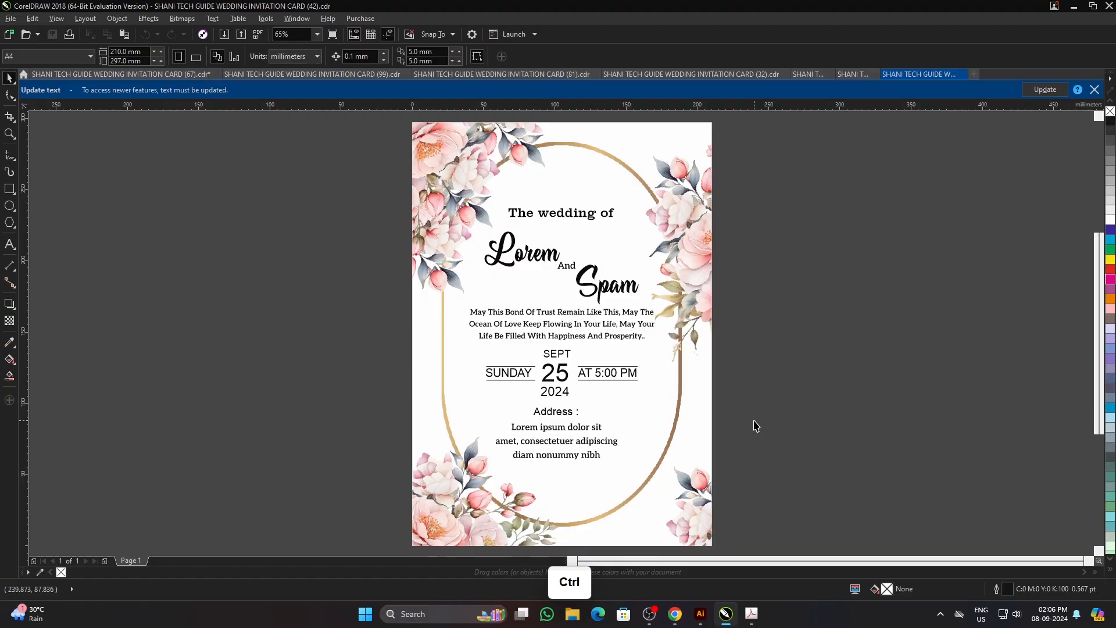
key("ctrl+o")
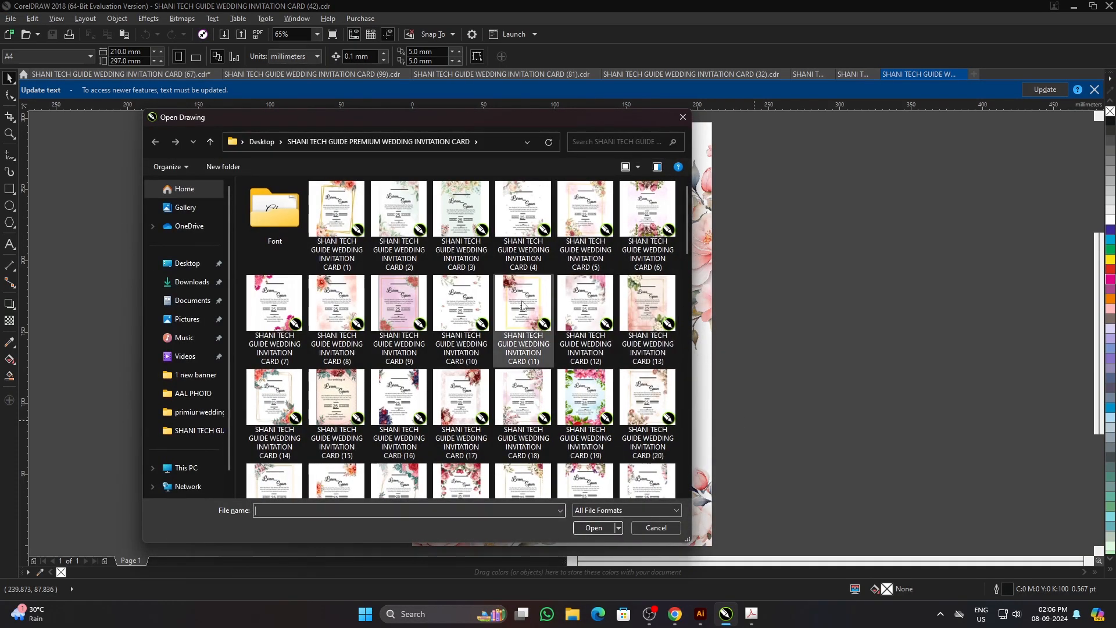
scroll(526, 301, "down", 5)
scroll(535, 368, "down", 3)
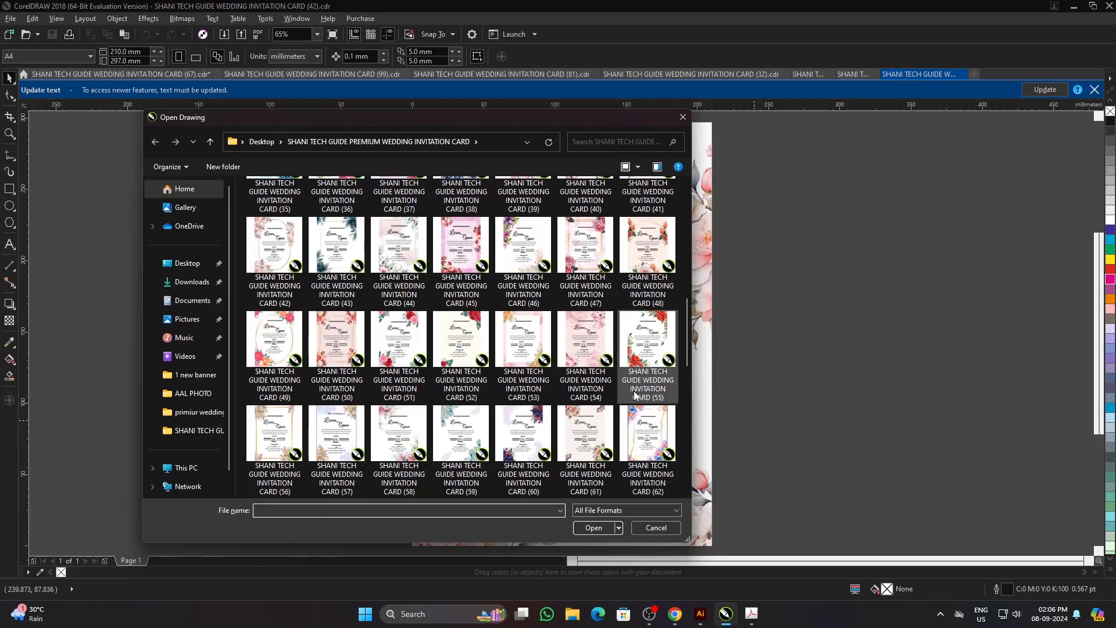
left_click(290, 441)
left_click(610, 549)
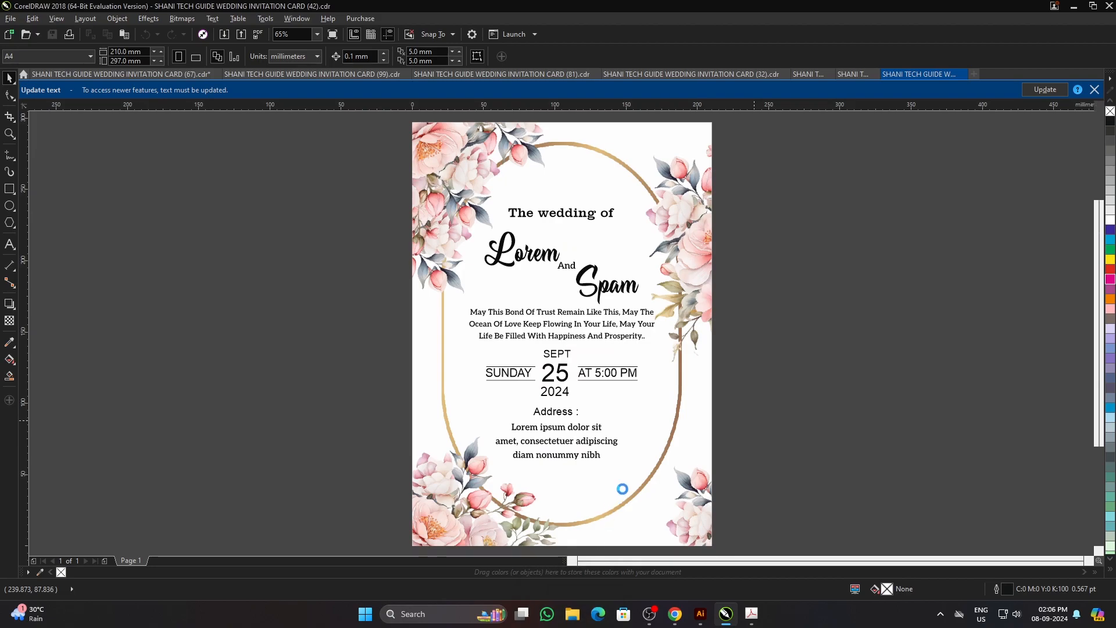
left_click(735, 423)
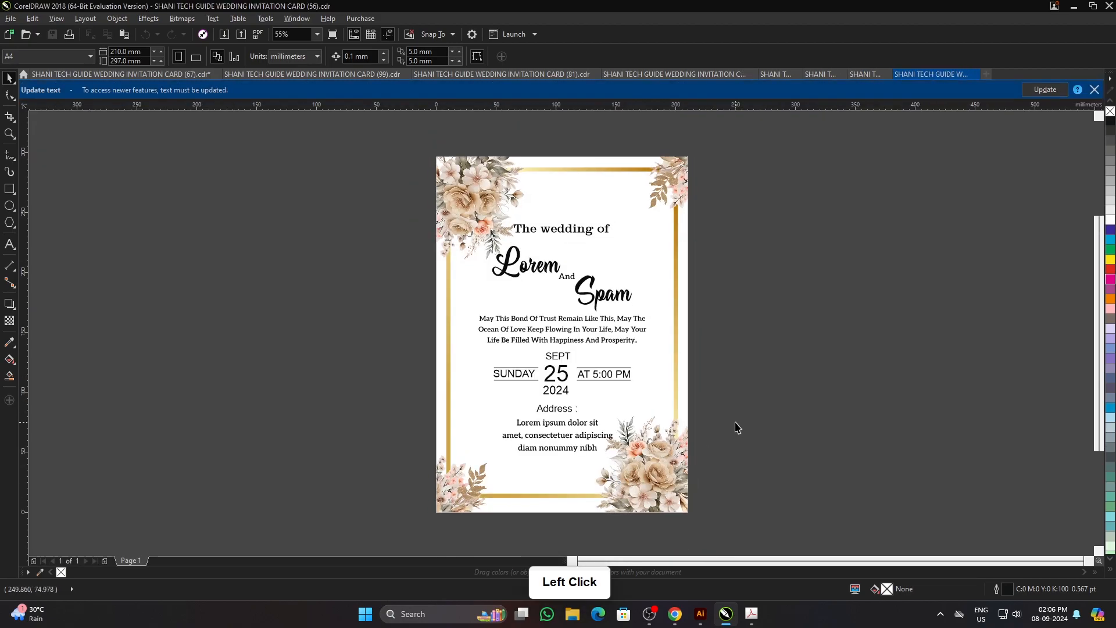
key("F4")
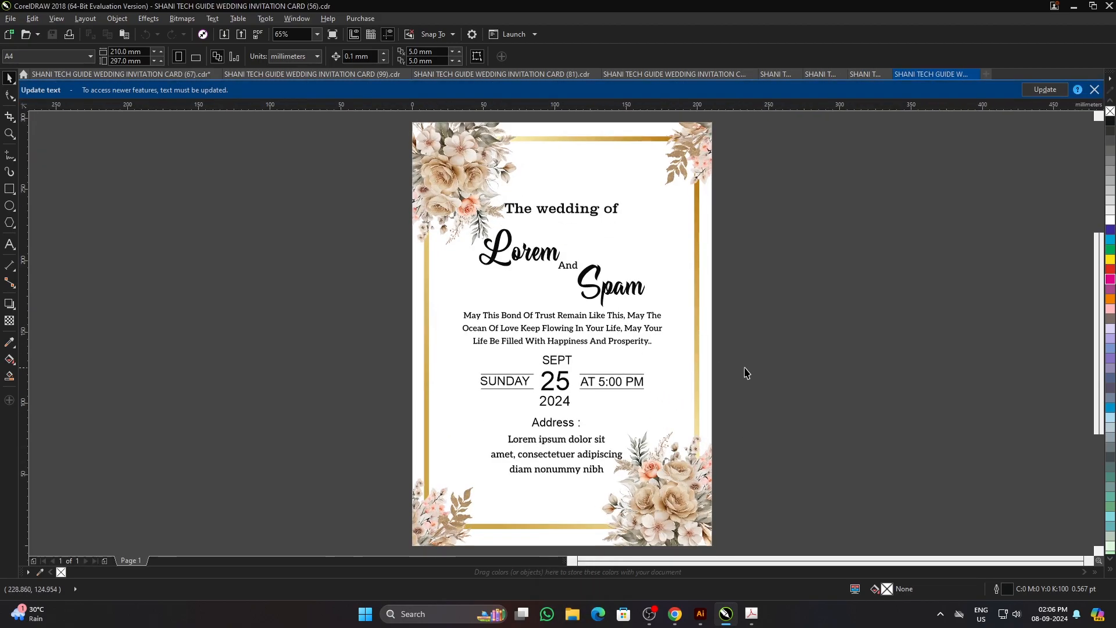
Step: Browse further down the premium wedding card folder and open SHANI TECH GUIDE WEDDING INVITATION CARD (70)
key("ctrl+o")
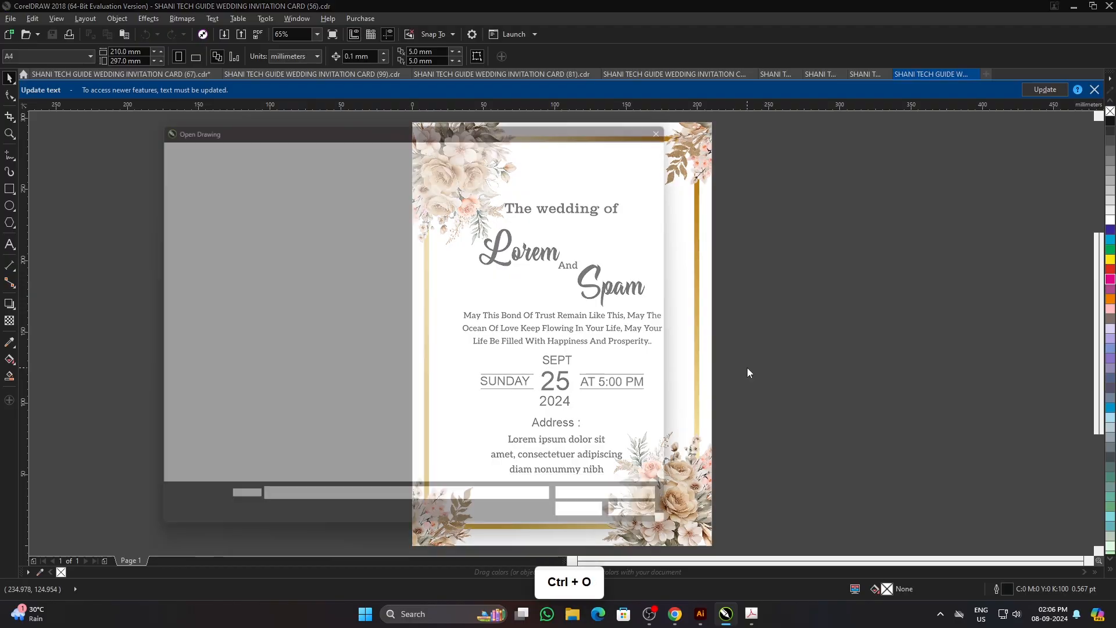
scroll(557, 319, "down", 15)
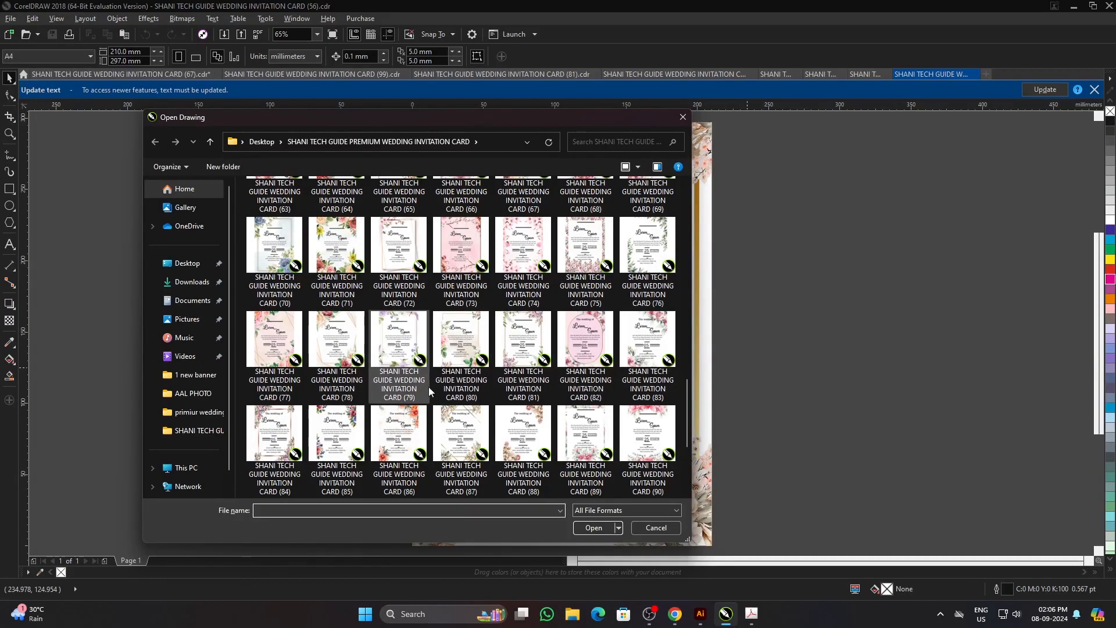
left_click(640, 294)
left_click(548, 294)
left_click(398, 286)
left_click(276, 279)
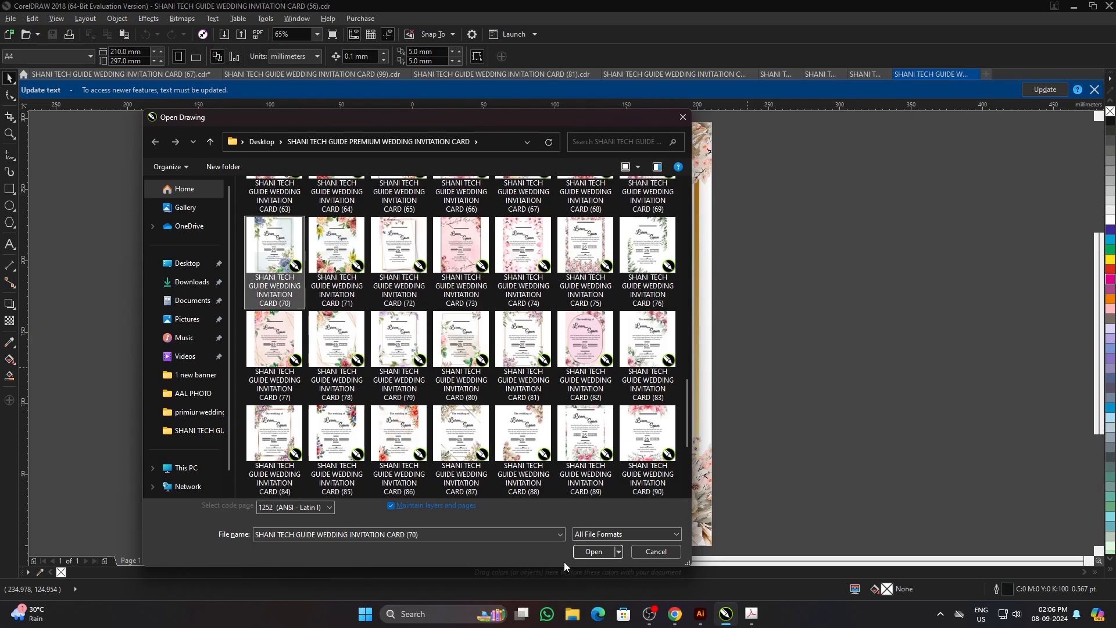
left_click(593, 551)
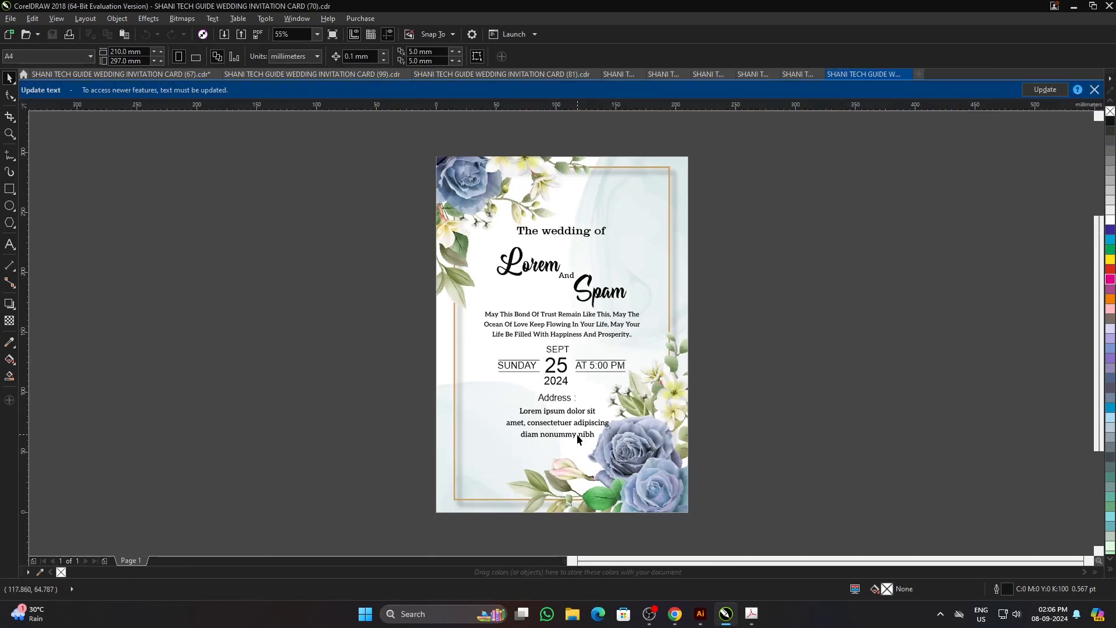
Step: Examine the text and blue rose artwork of invitation card (70) up close
double_click(727, 360)
scroll(630, 375, "up", 2)
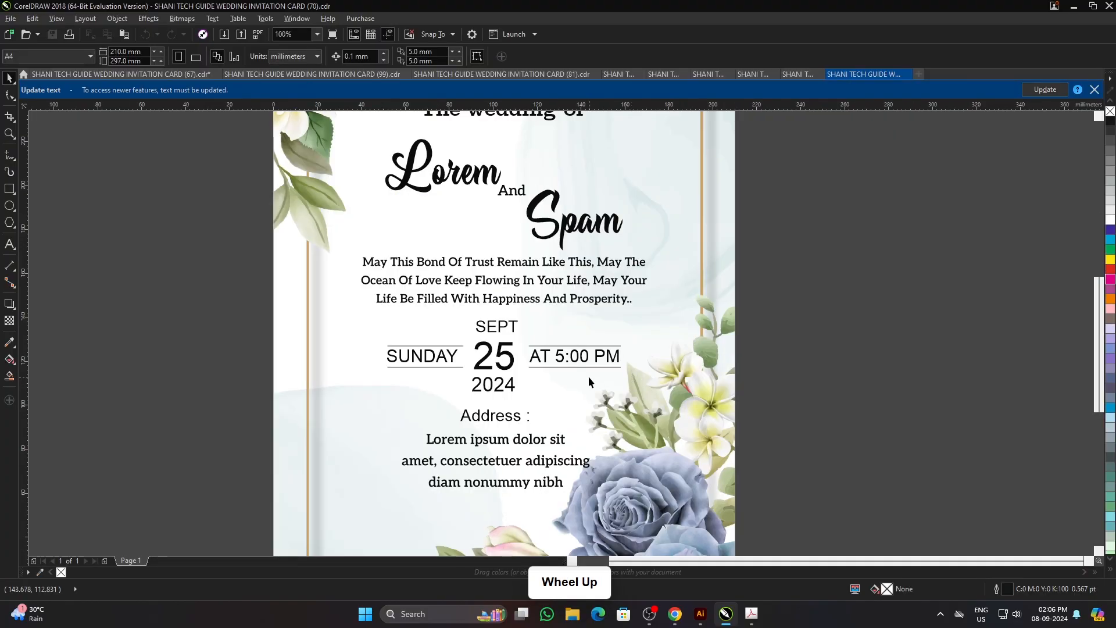
scroll(668, 377, "down", 3)
left_click(742, 373)
Step: Open the template file SHANI TECH GUIDE WEDDING INVITATION CARD (5) and fit the whole card to the window
key("ctrl+o")
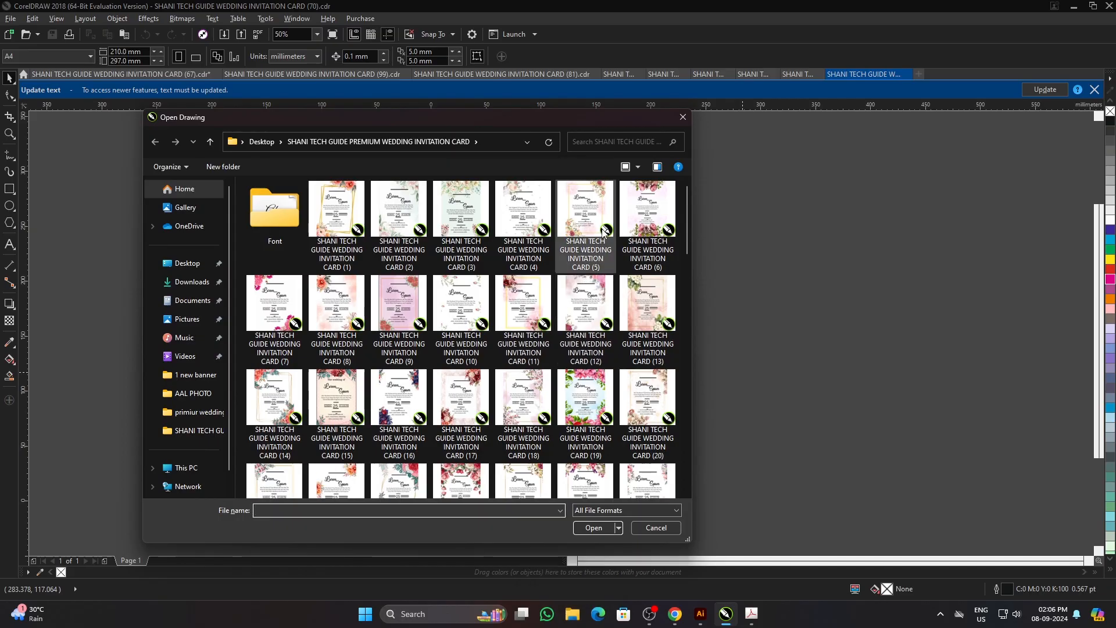
left_click(595, 265)
left_click(593, 551)
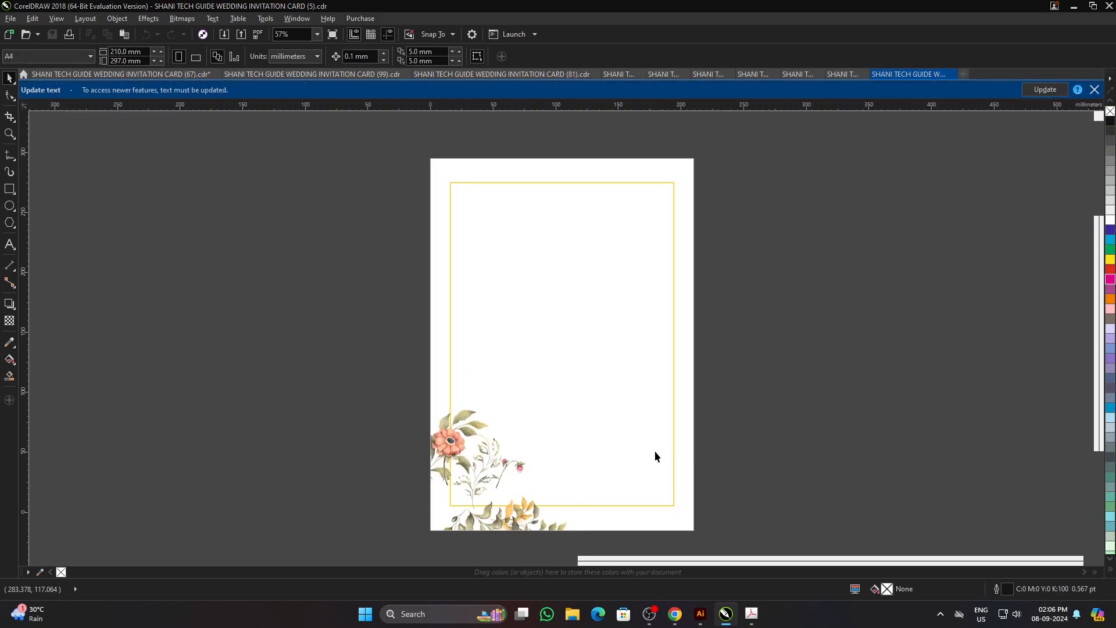
left_click(742, 421)
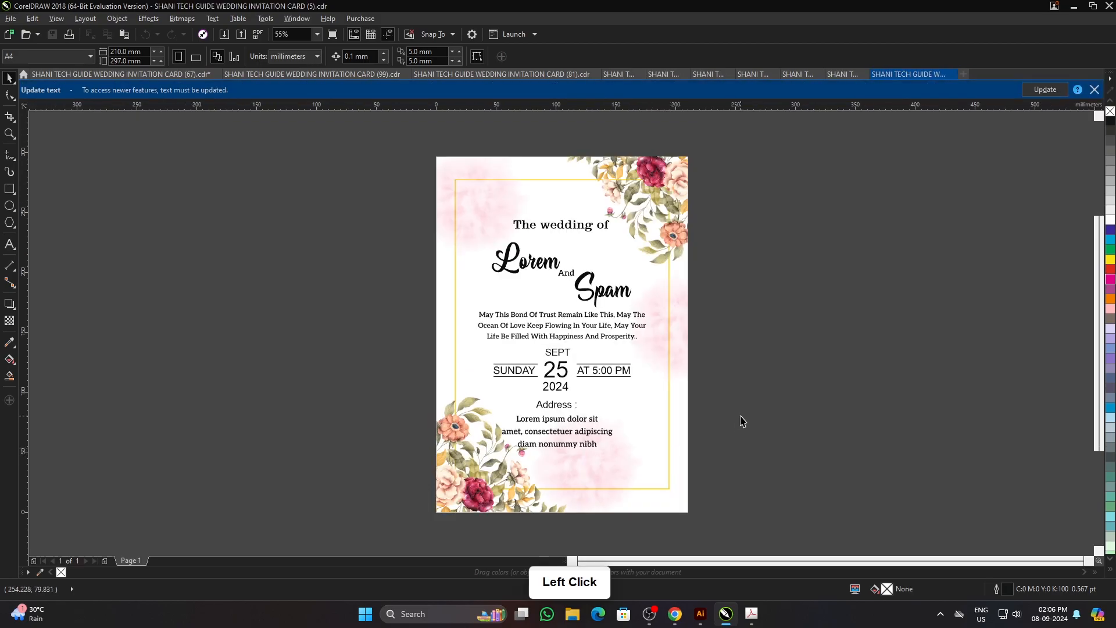
key("F4")
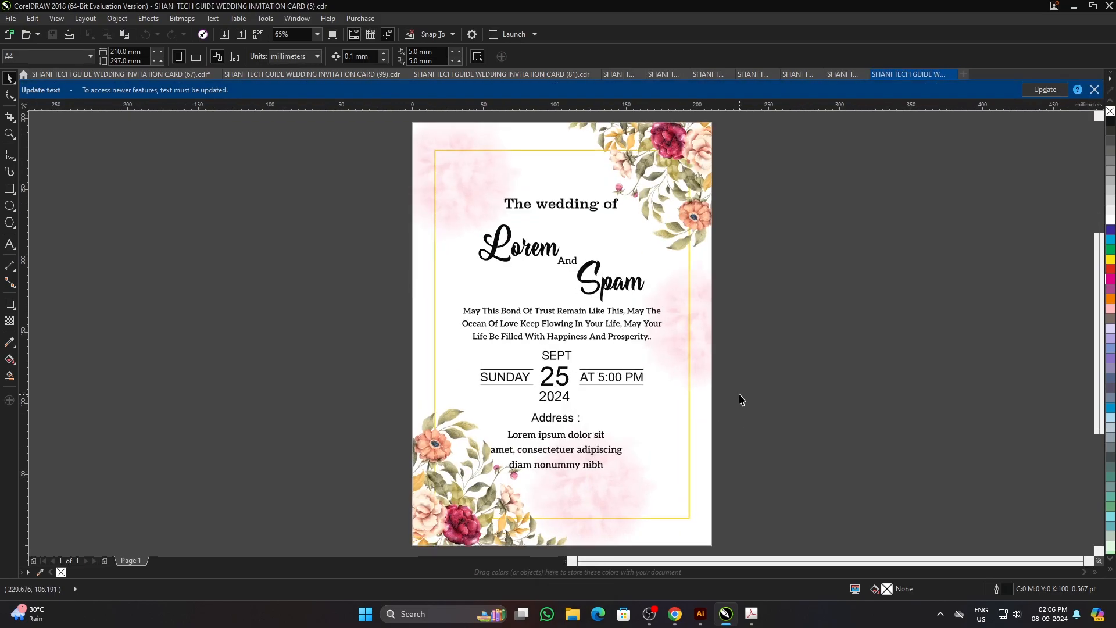
double_click(741, 400)
Step: Open SHANI TECH GUIDE WEDDING INVITATION CARD (8) from the same folder and fit it to the window
key("ctrl+o")
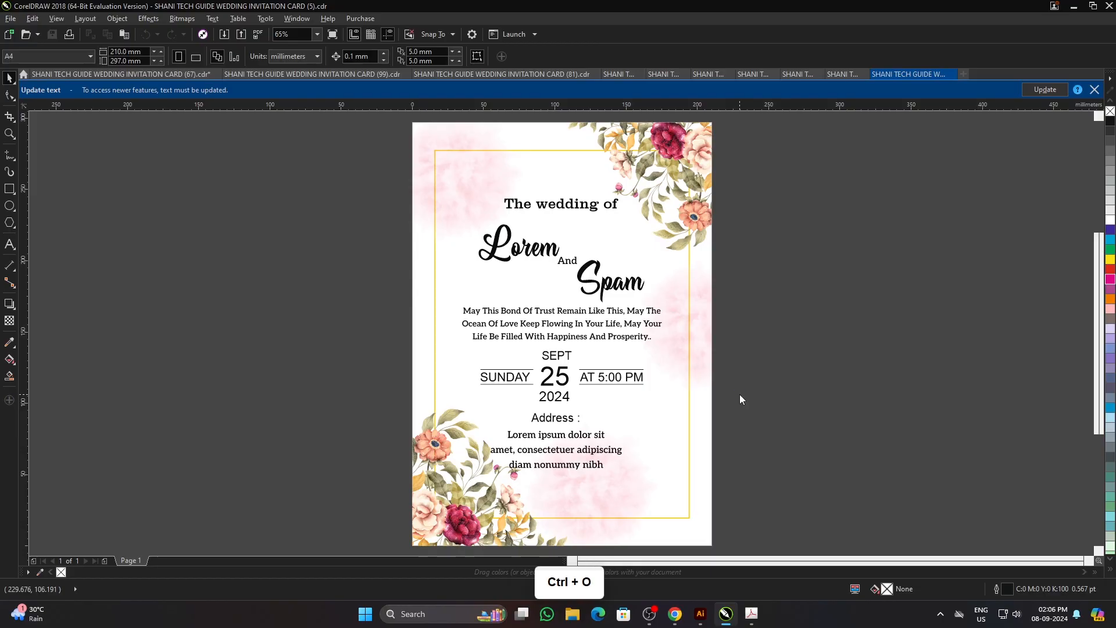
left_click(336, 314)
left_click(595, 551)
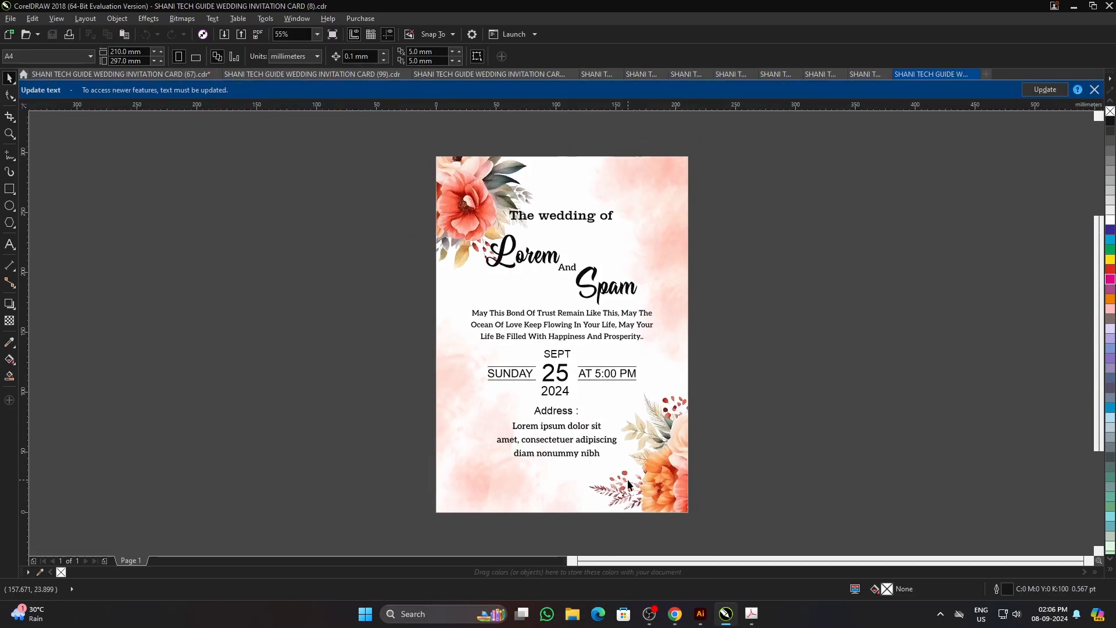
key("F4")
left_click(851, 458)
Step: Open the rose-bordered template SHANI TECH GUIDE WEDDING INVITATION CARD (24) and fit it to the window
key("ctrl+o")
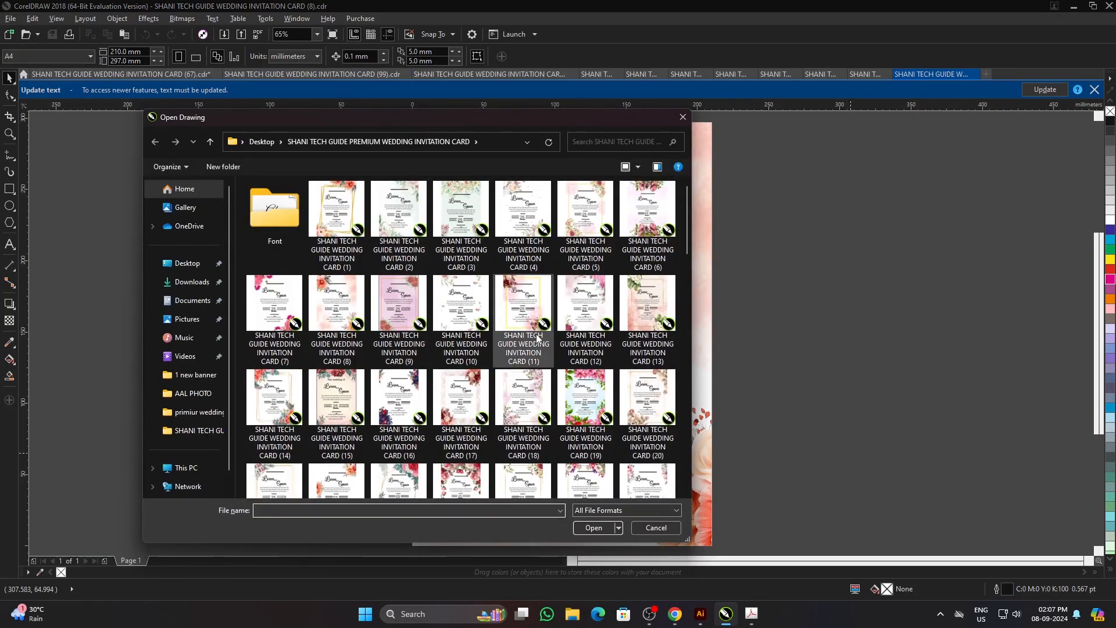
scroll(459, 358, "down", 2)
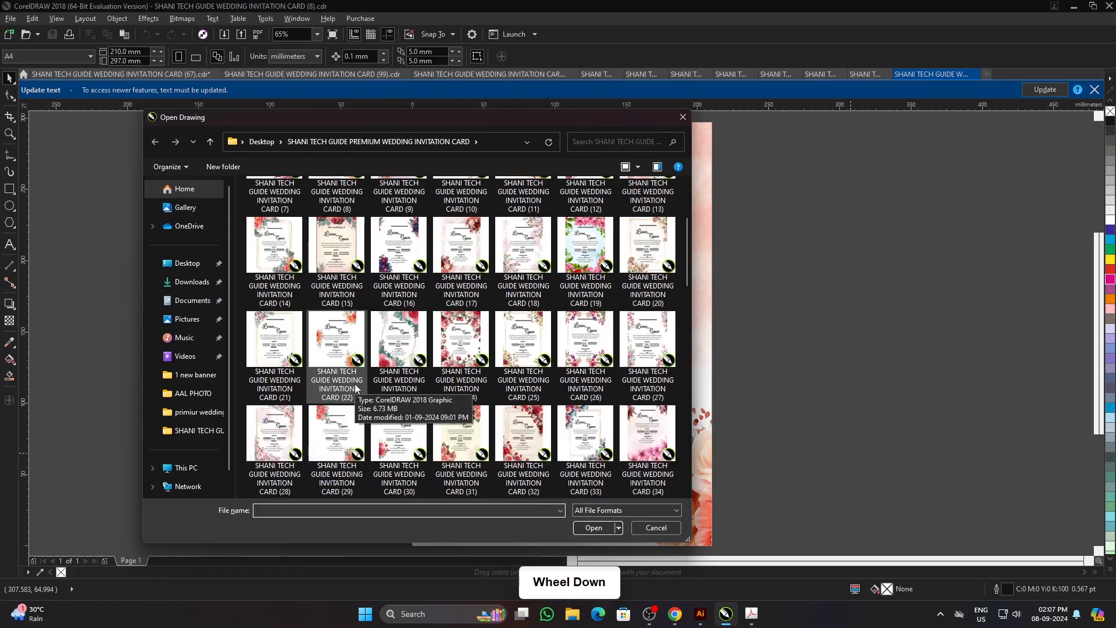
left_click(445, 358)
left_click(593, 553)
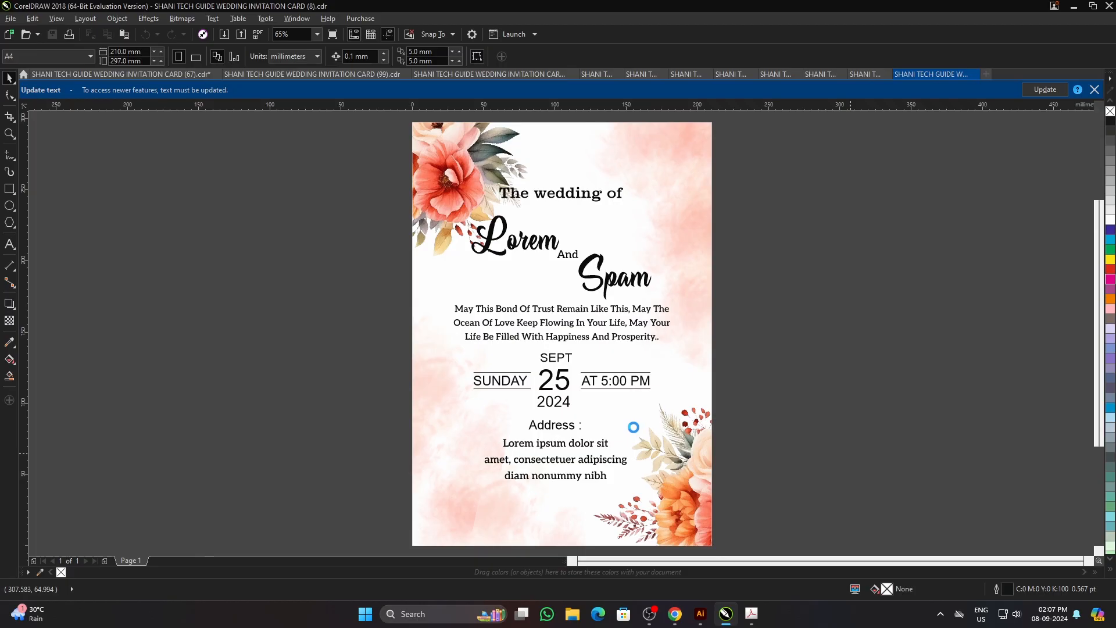
left_click(831, 436)
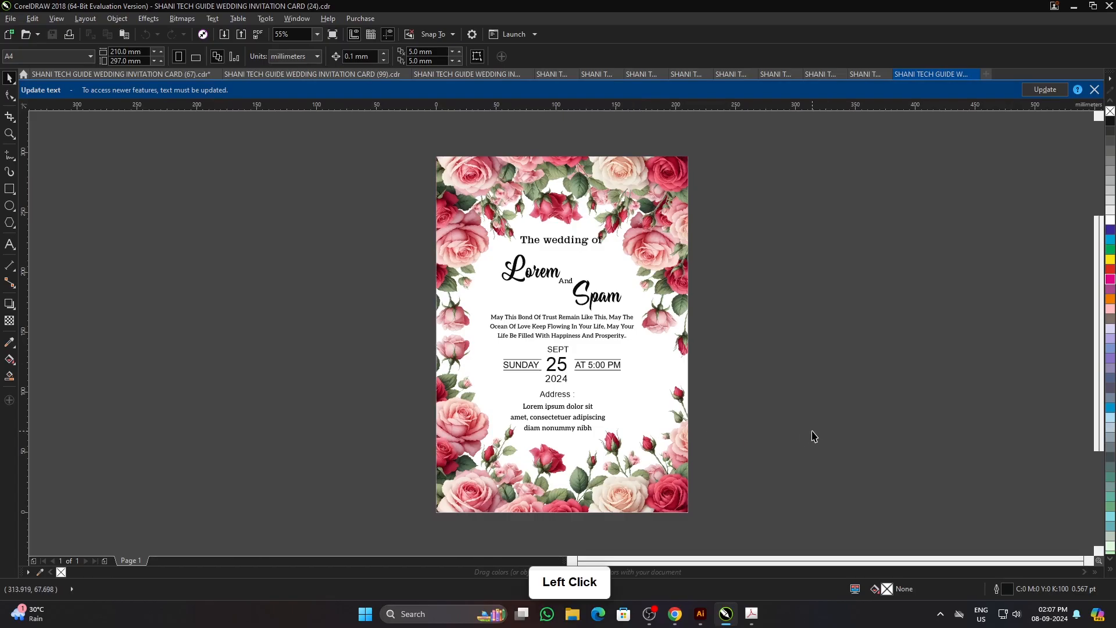
key("F4")
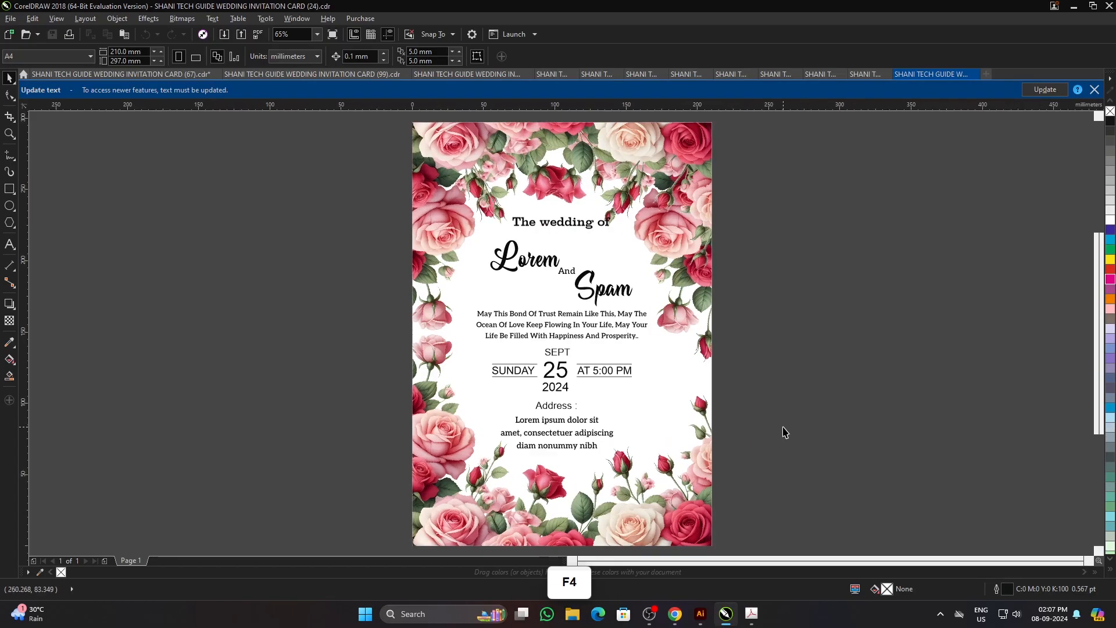
Step: View invitation card (24) in a full-screen preview and return to the drawing
left_click(784, 431)
key("F9")
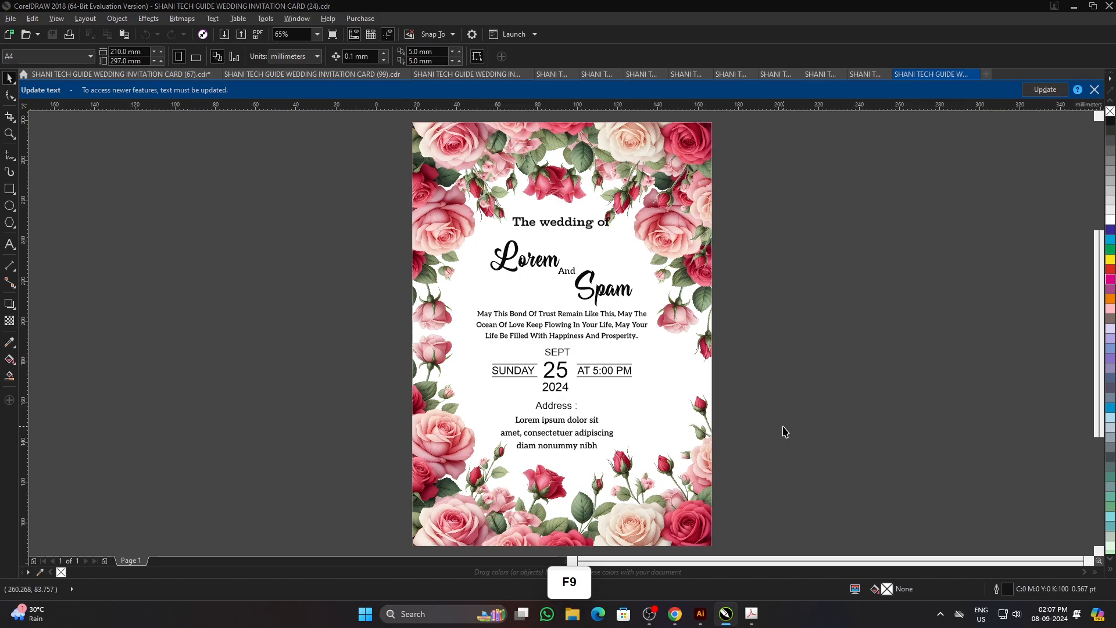
left_click(841, 377)
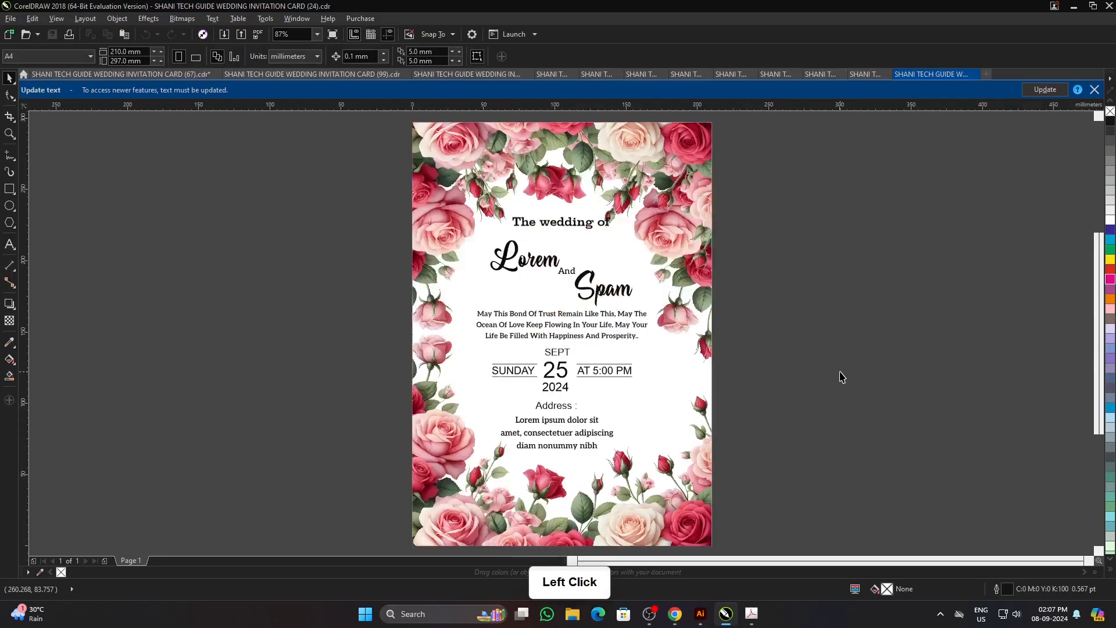
Step: Open the orange-flowered template SHANI TECH GUIDE WEDDING INVITATION CARD (100) from the template folder and fit it to the window
key("ctrl+o")
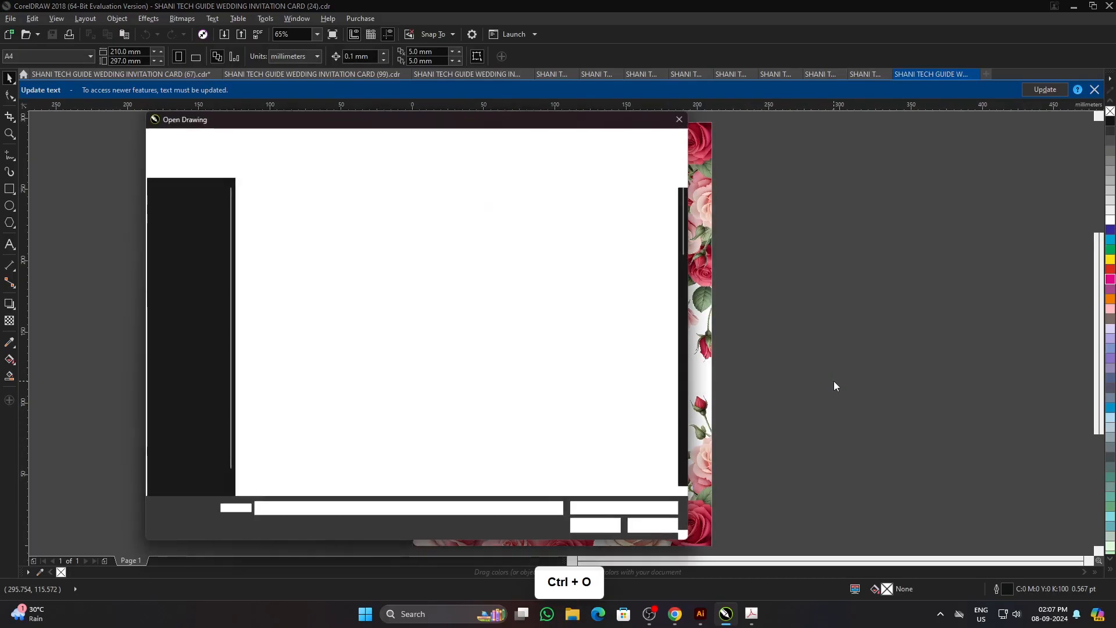
scroll(554, 374, "down", 8)
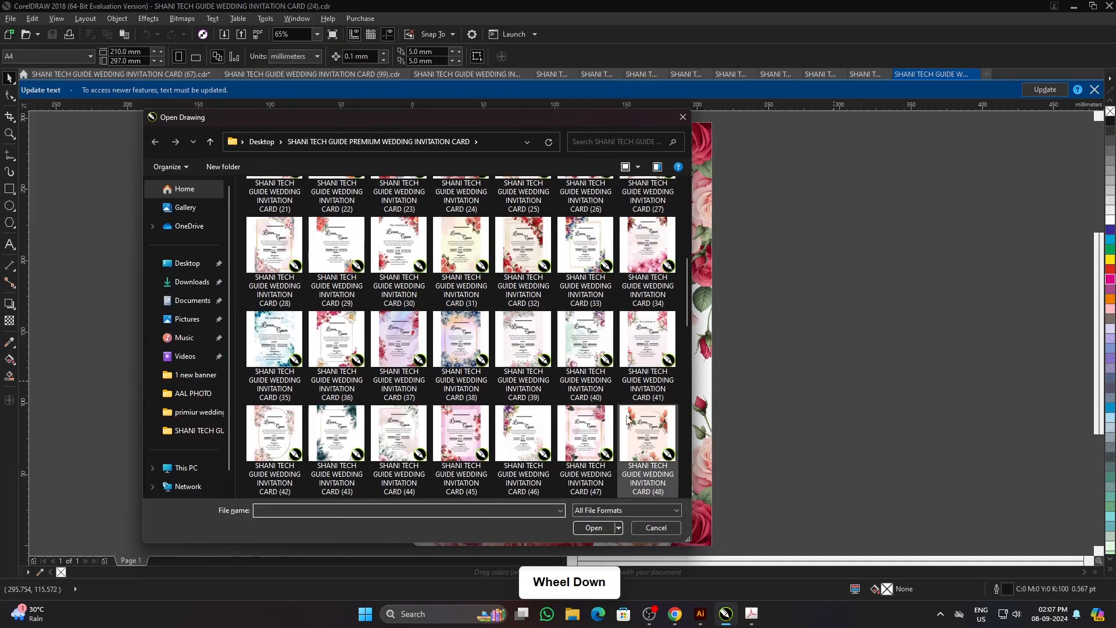
scroll(632, 422, "down", 4)
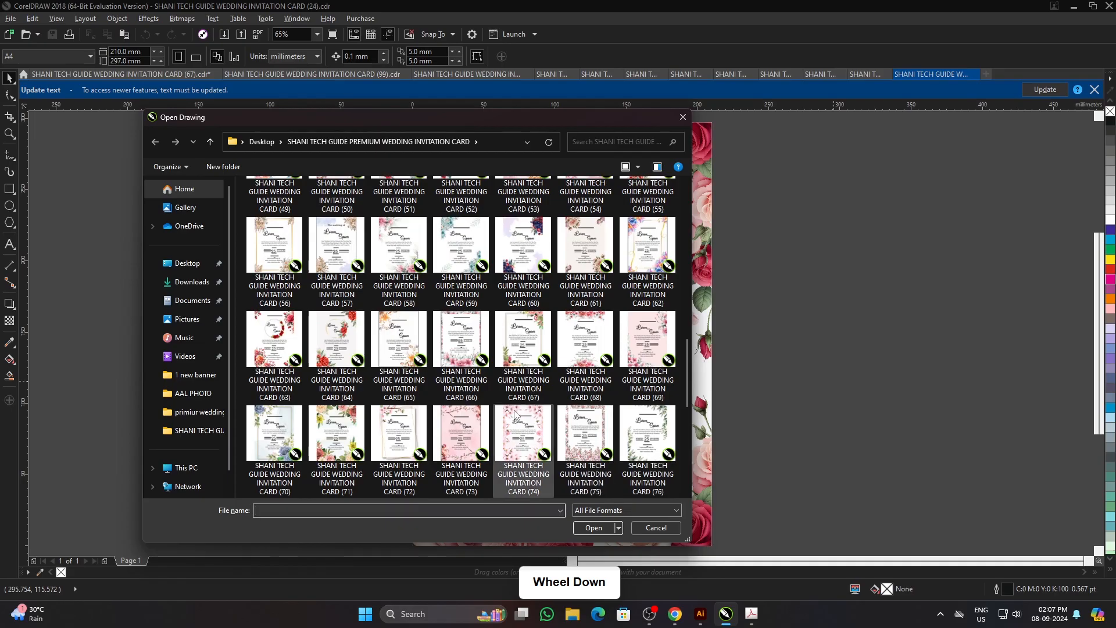
scroll(544, 397, "down", 3)
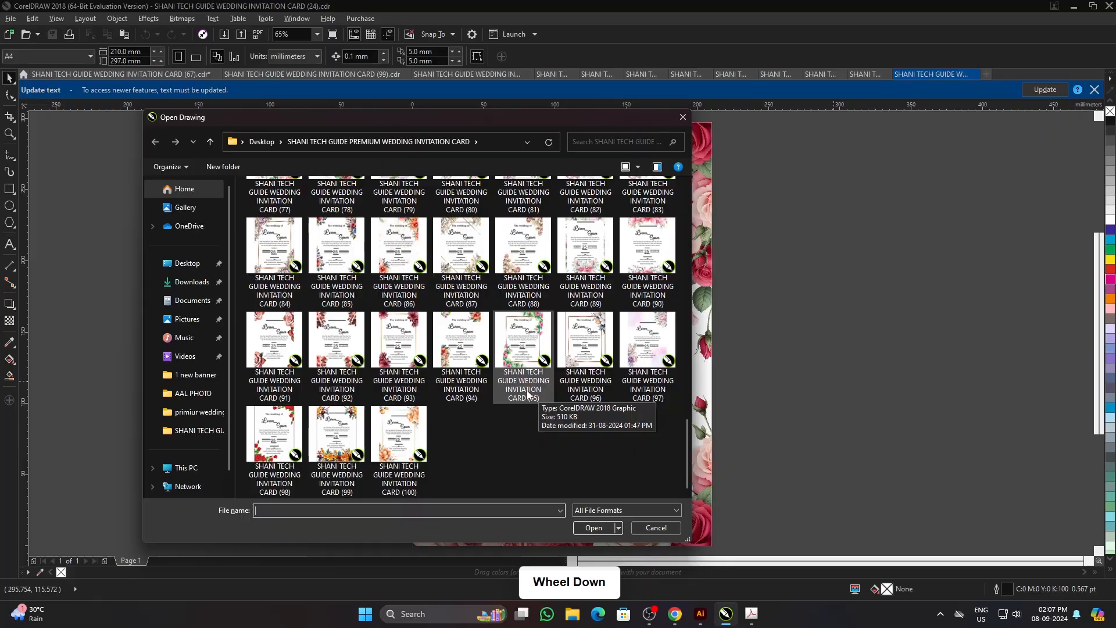
left_click(418, 437)
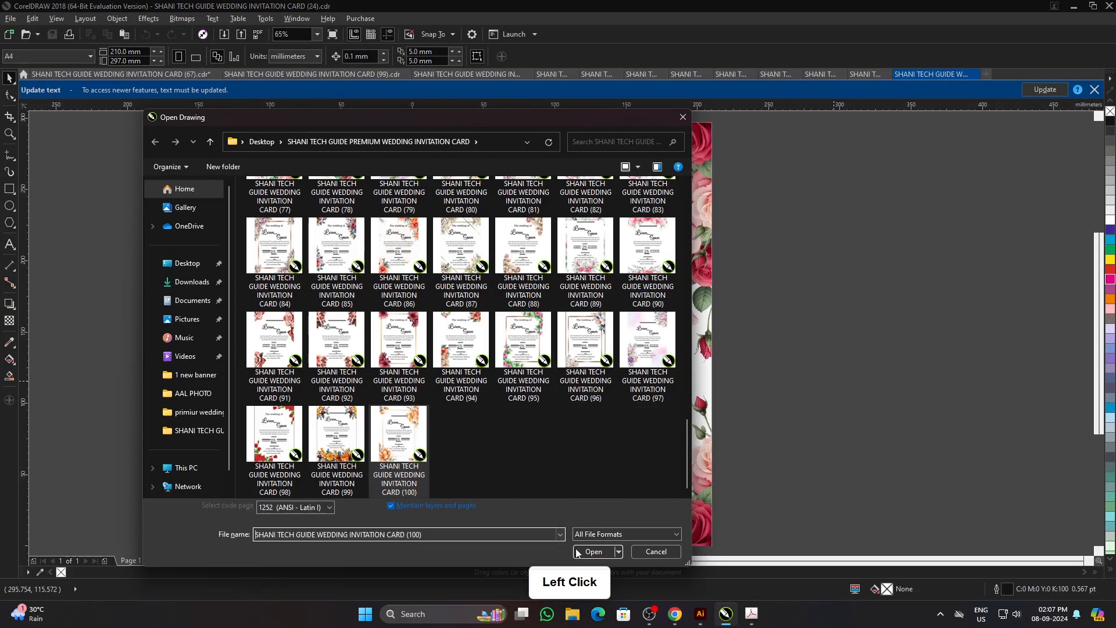
left_click(594, 552)
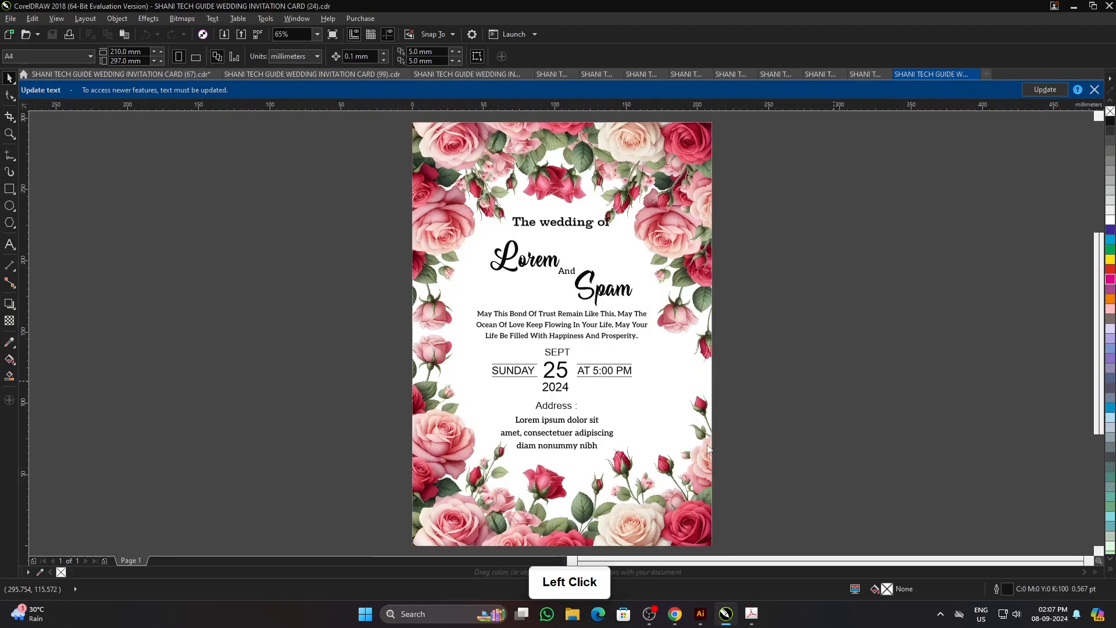
left_click(737, 414)
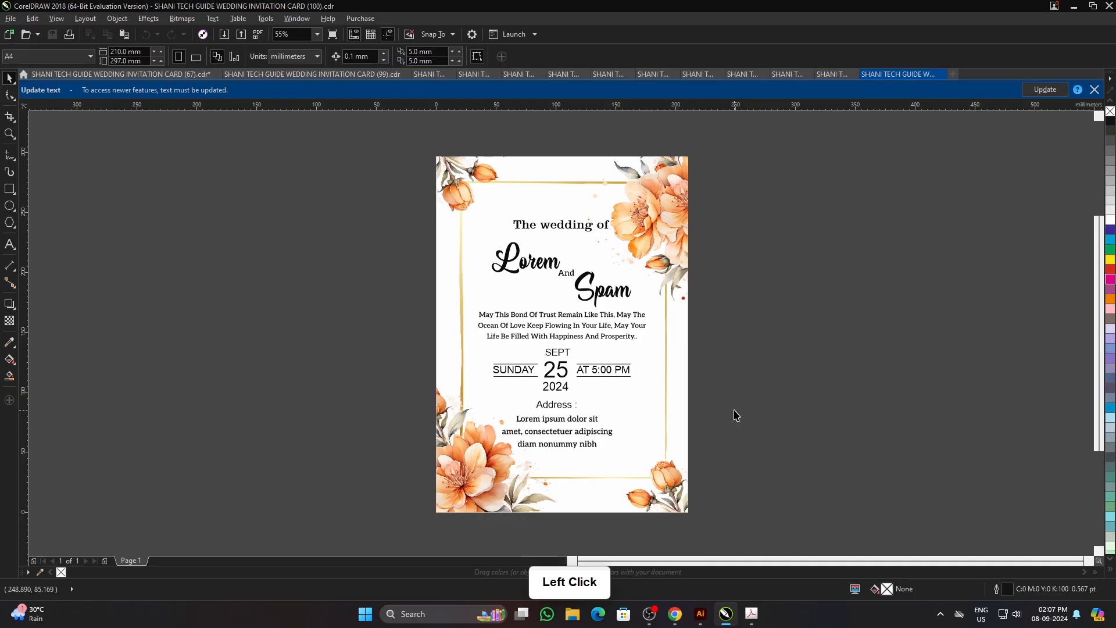
key("F4")
Step: View invitation card (100) in a full-screen preview and return to the drawing
left_click(768, 391)
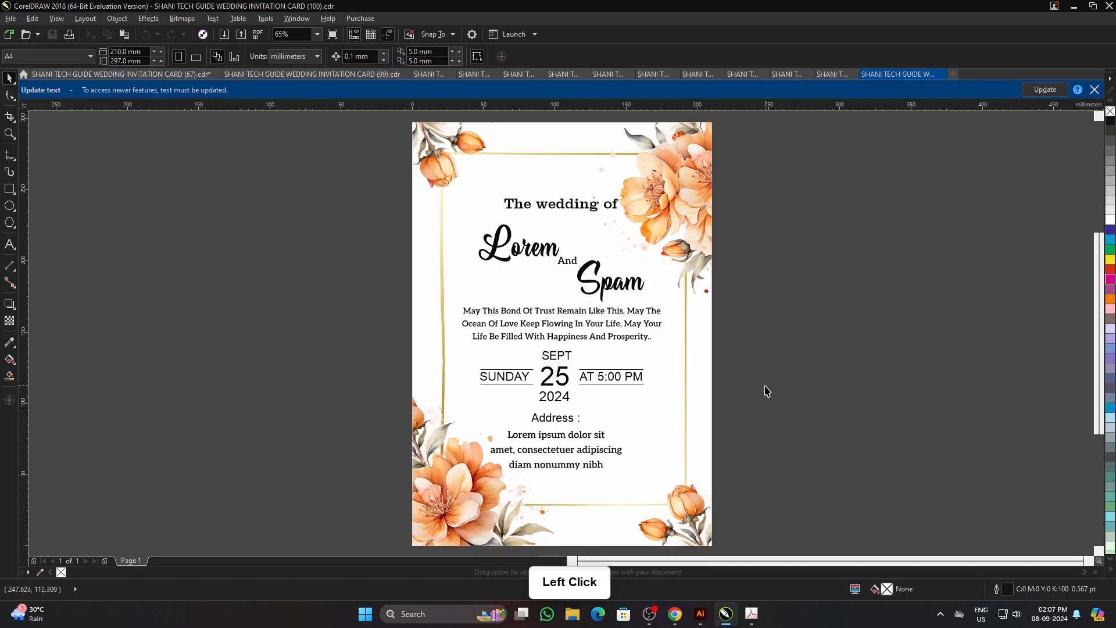
key("F9")
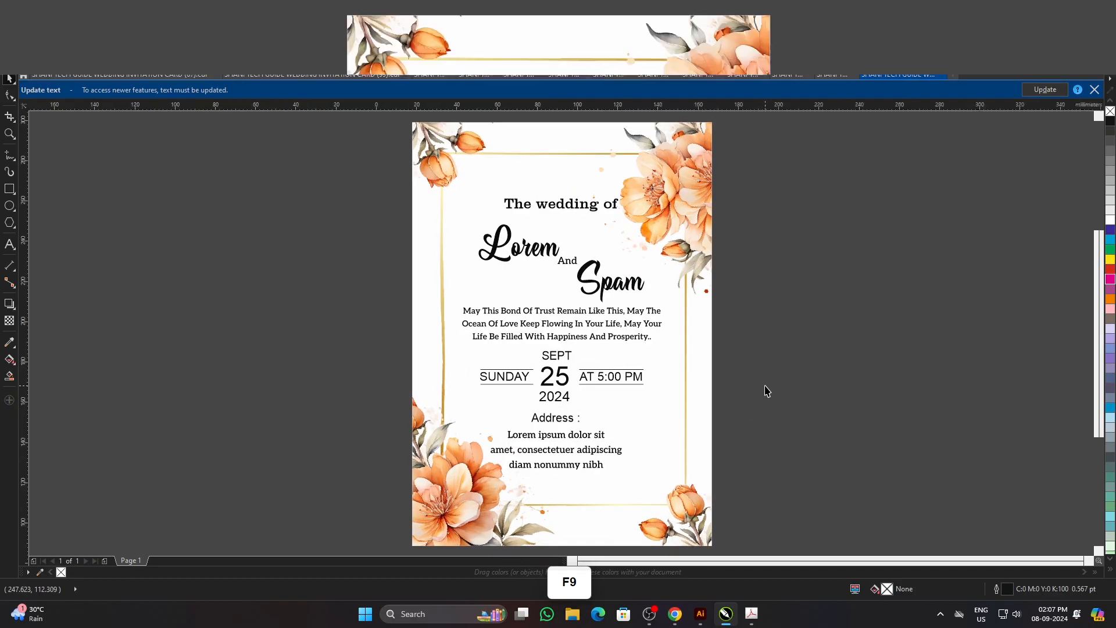
double_click(822, 346)
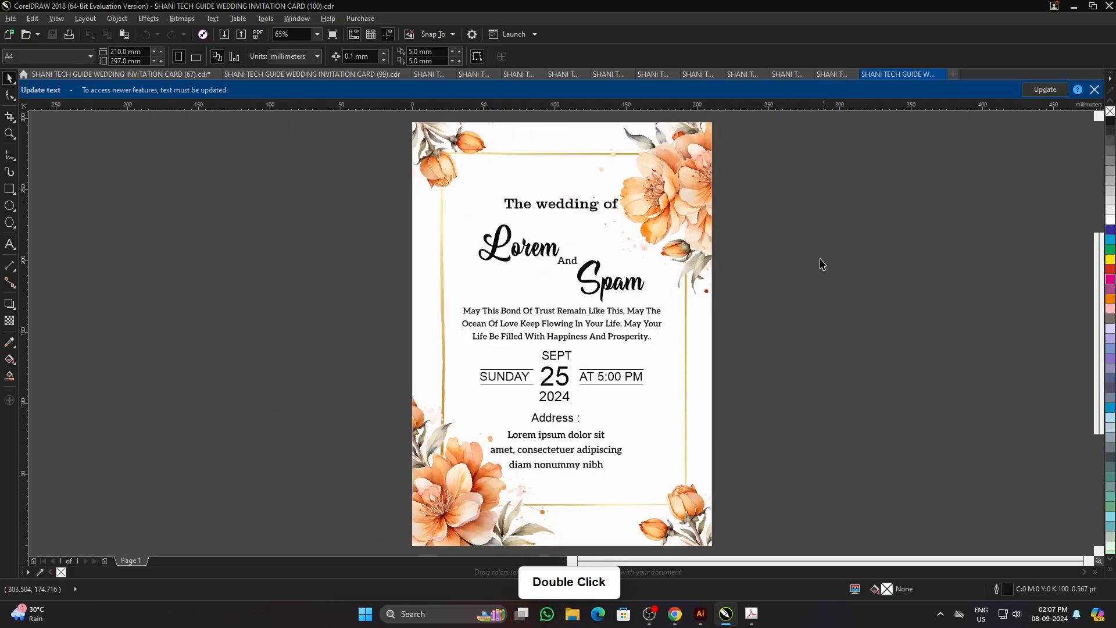
Step: Switch to the rose-bordered card (24) and start publishing it to PDF with the Desktop as destination, keeping its file name
left_click(833, 78)
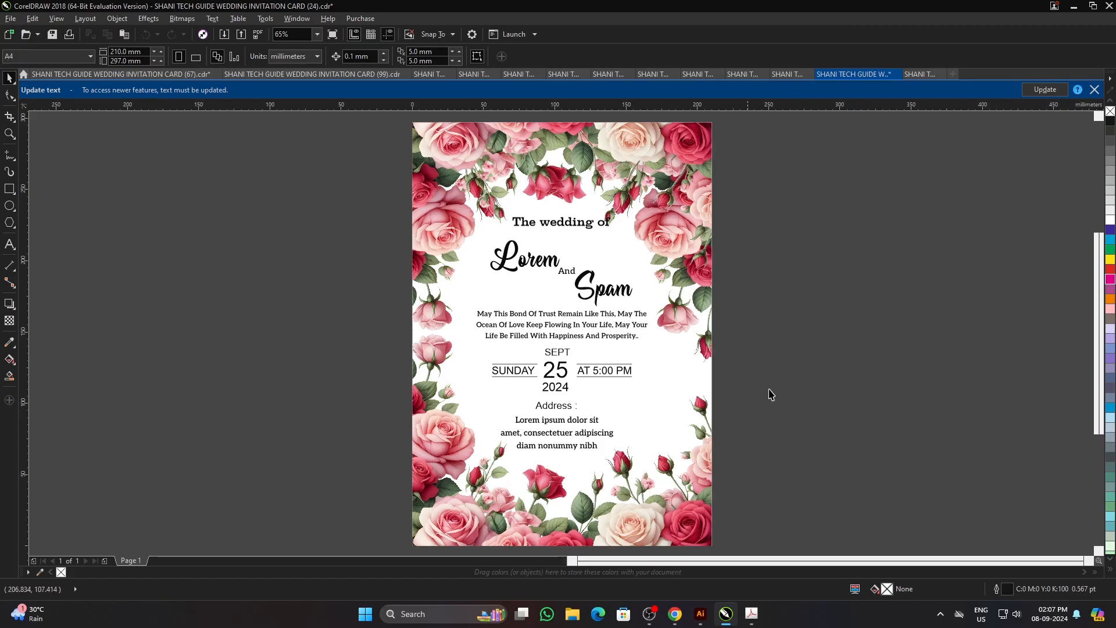
left_click(256, 35)
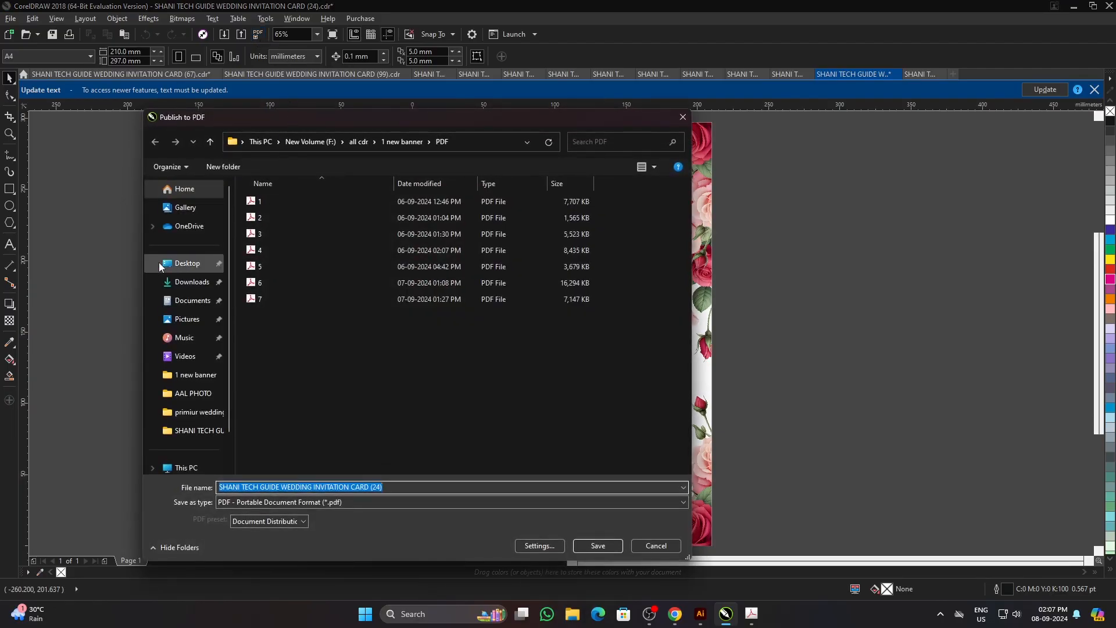
left_click(178, 264)
scroll(271, 319, "down", 2)
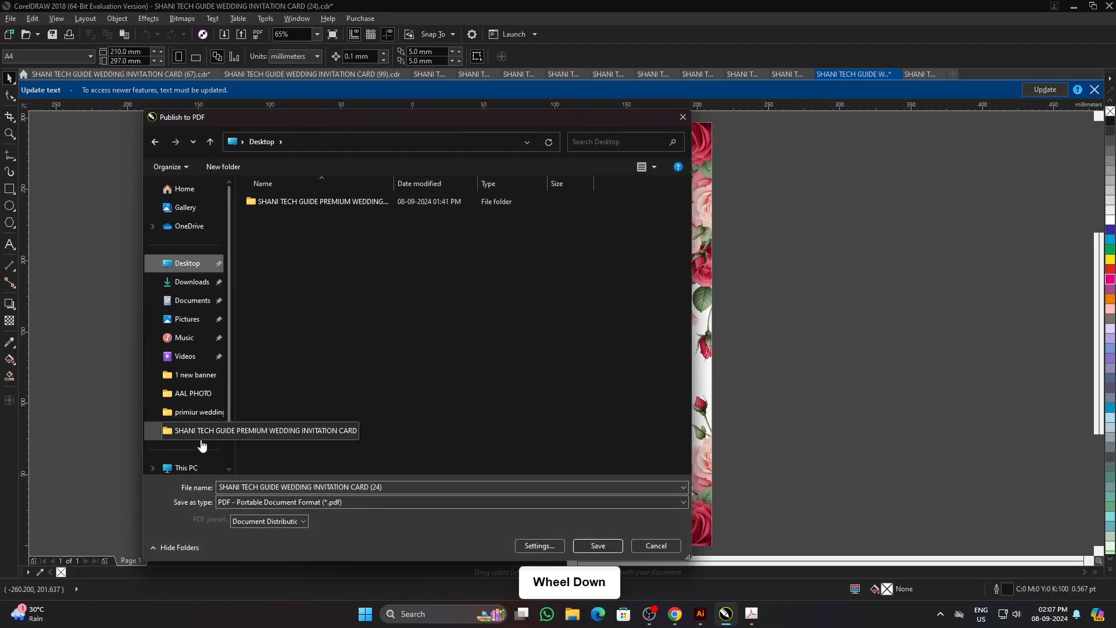
left_click(378, 486)
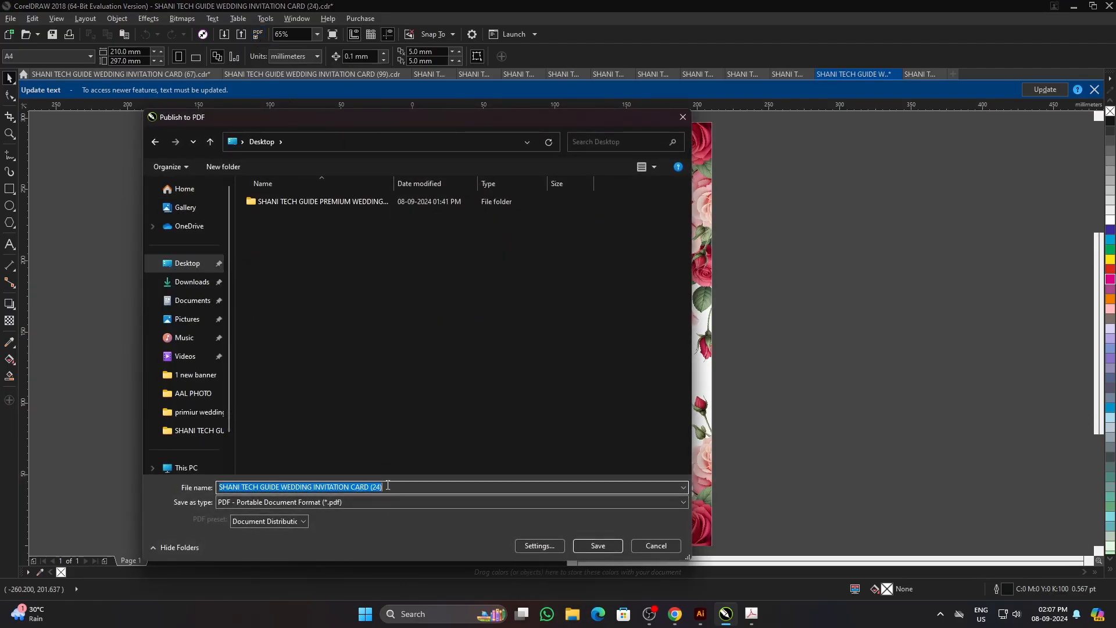
Step: Review the color, document and object settings of the PDF, accept them and save the file
left_click(547, 550)
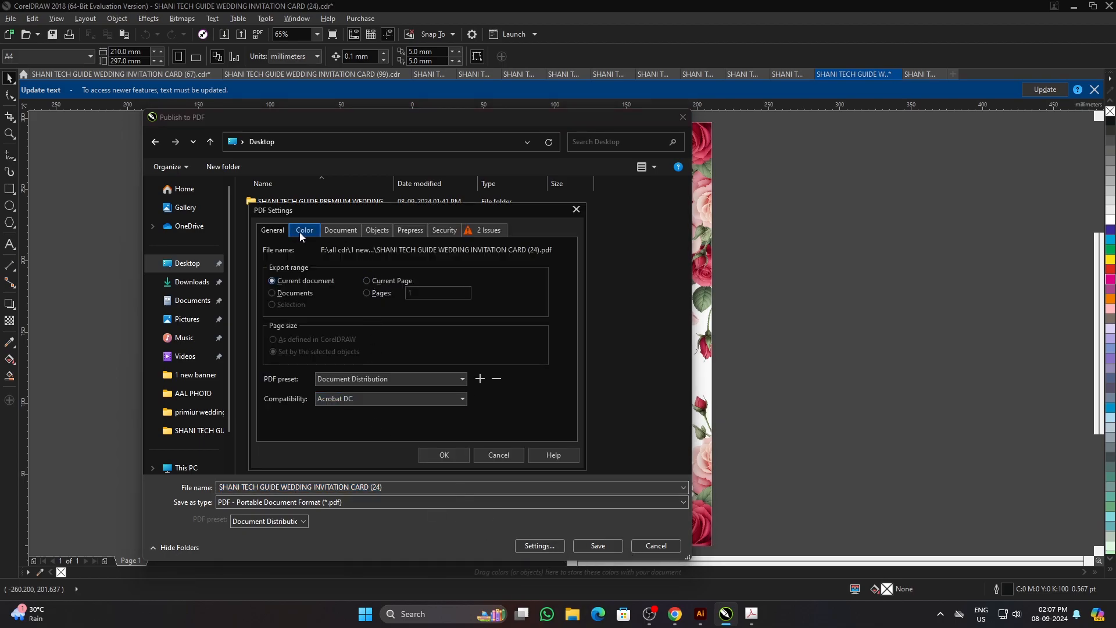
left_click(301, 232)
left_click(342, 231)
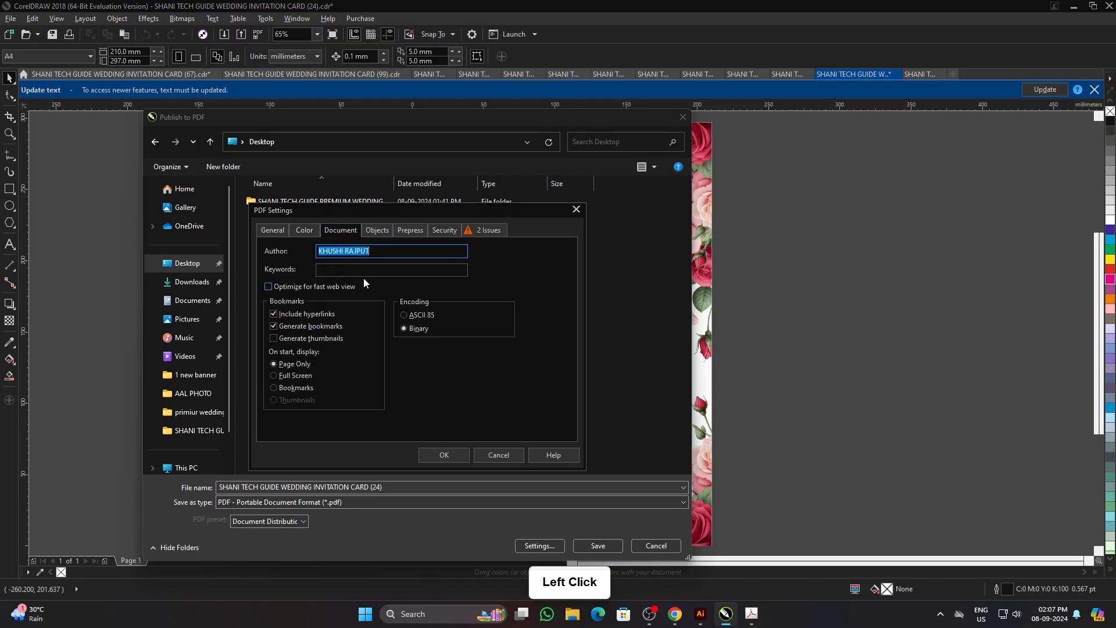
left_click(382, 233)
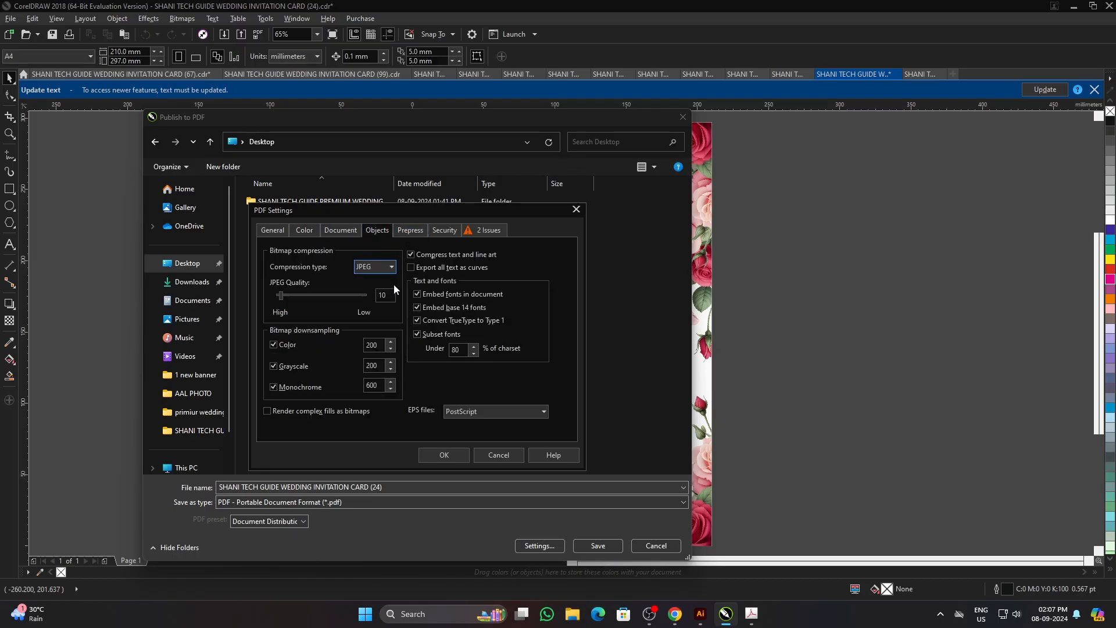
left_click(440, 456)
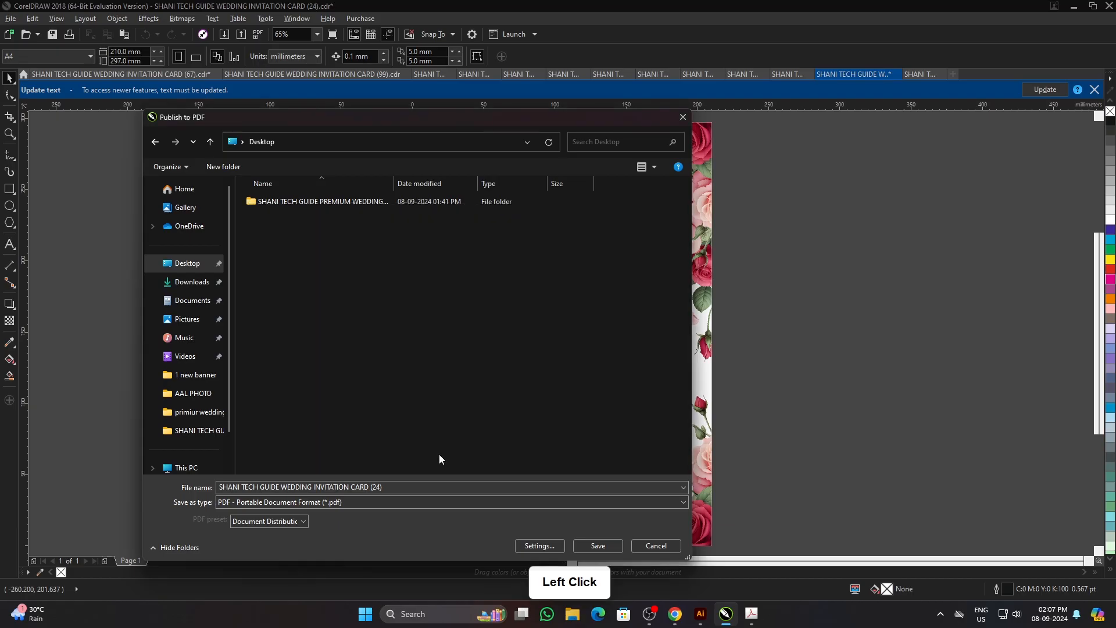
left_click(598, 545)
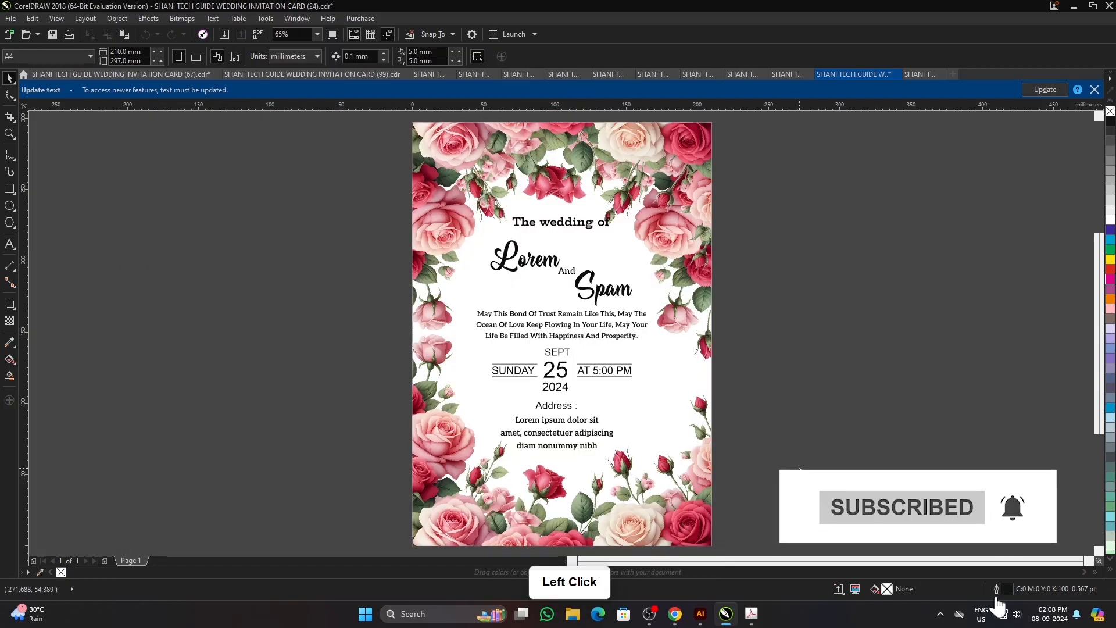
left_click(798, 469)
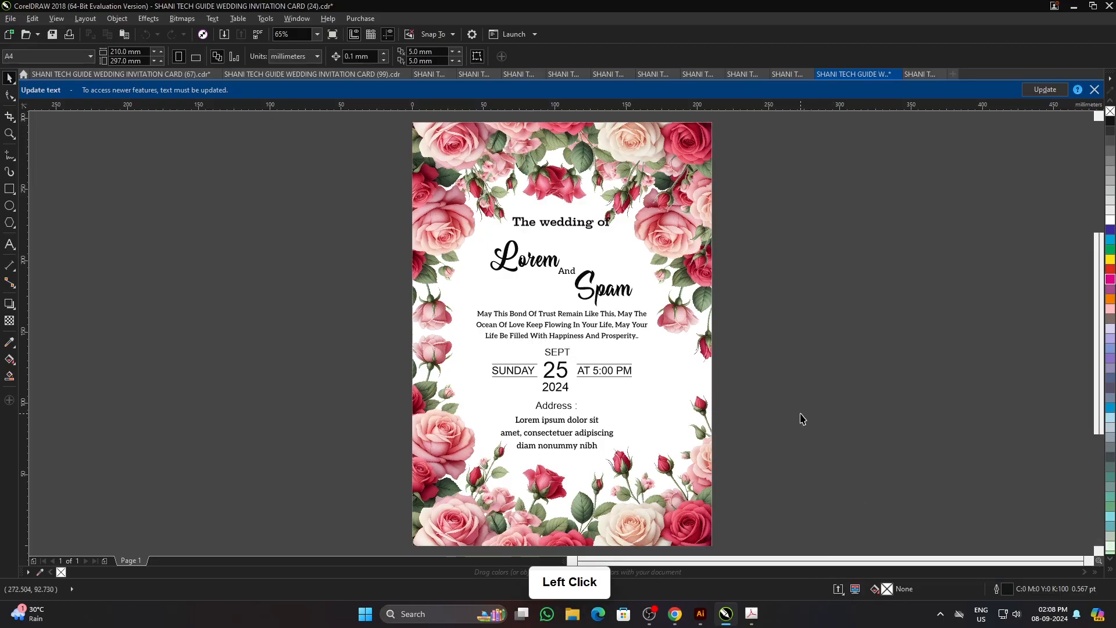
scroll(575, 331, "down", 3)
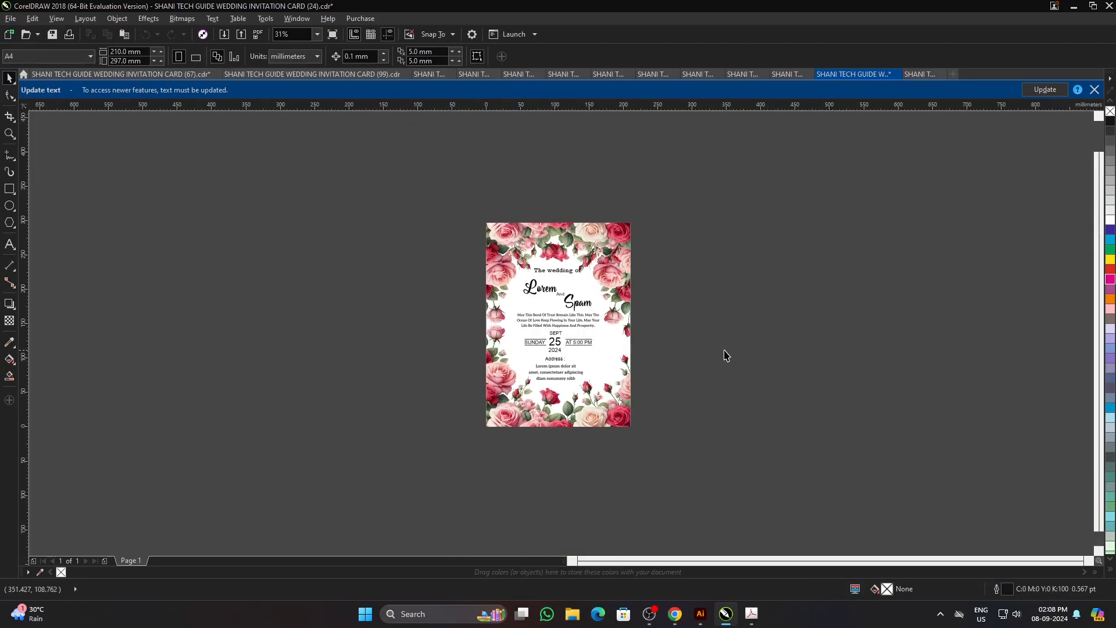
scroll(725, 351, "up", 3)
left_click(847, 225)
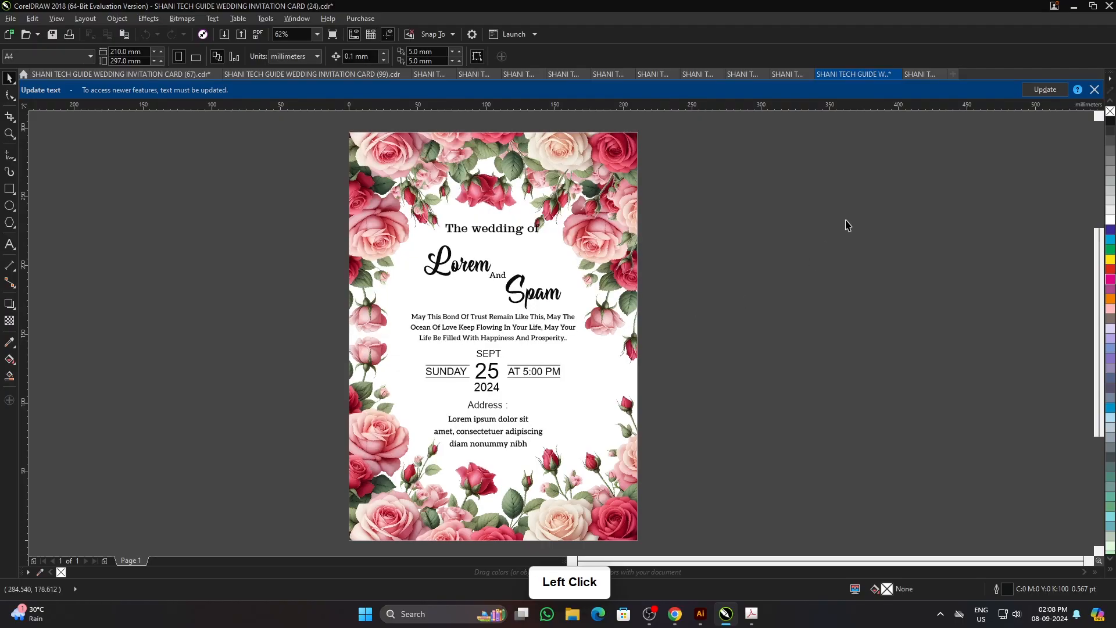
Step: Open the exported card (24) PDF from the desktop in Adobe Acrobat, view the full page and close it
left_click(1073, 5)
double_click(25, 272)
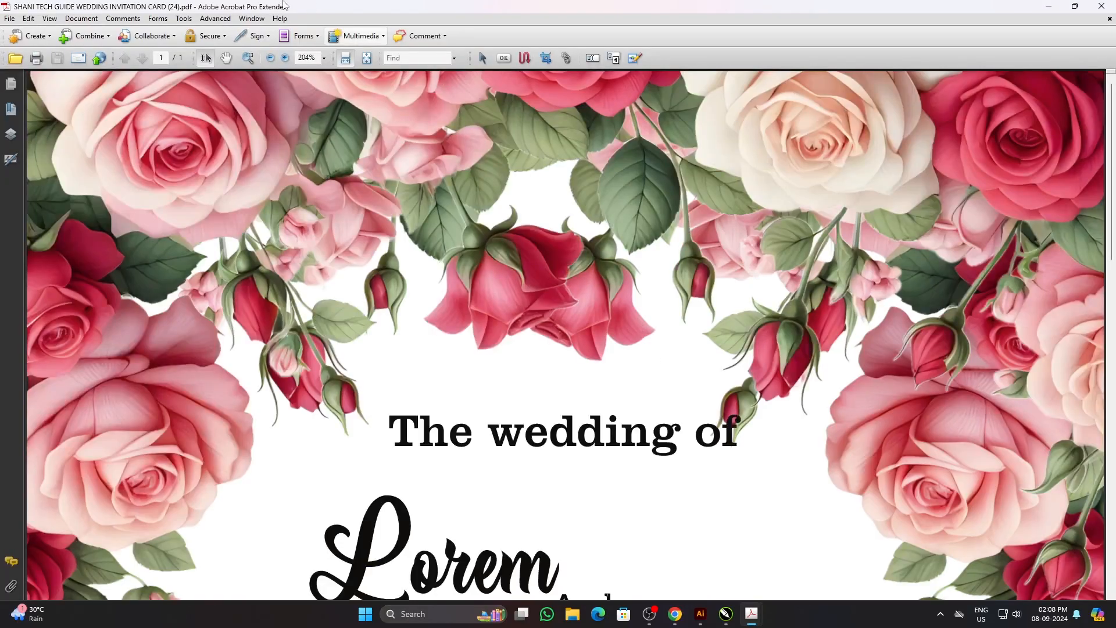
left_click(366, 58)
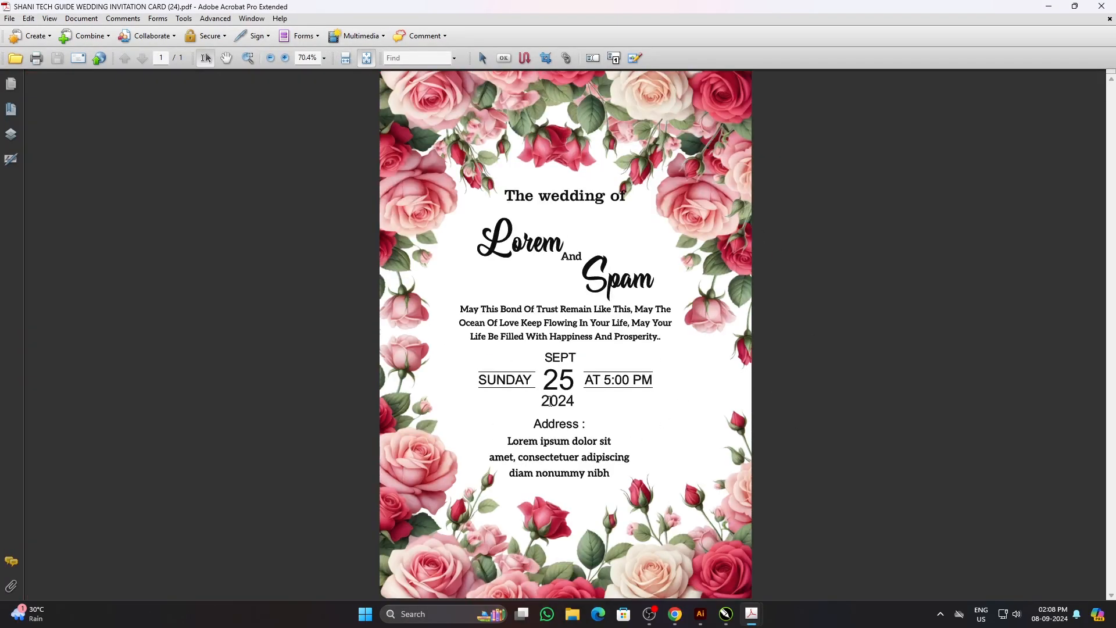
left_click(1101, 7)
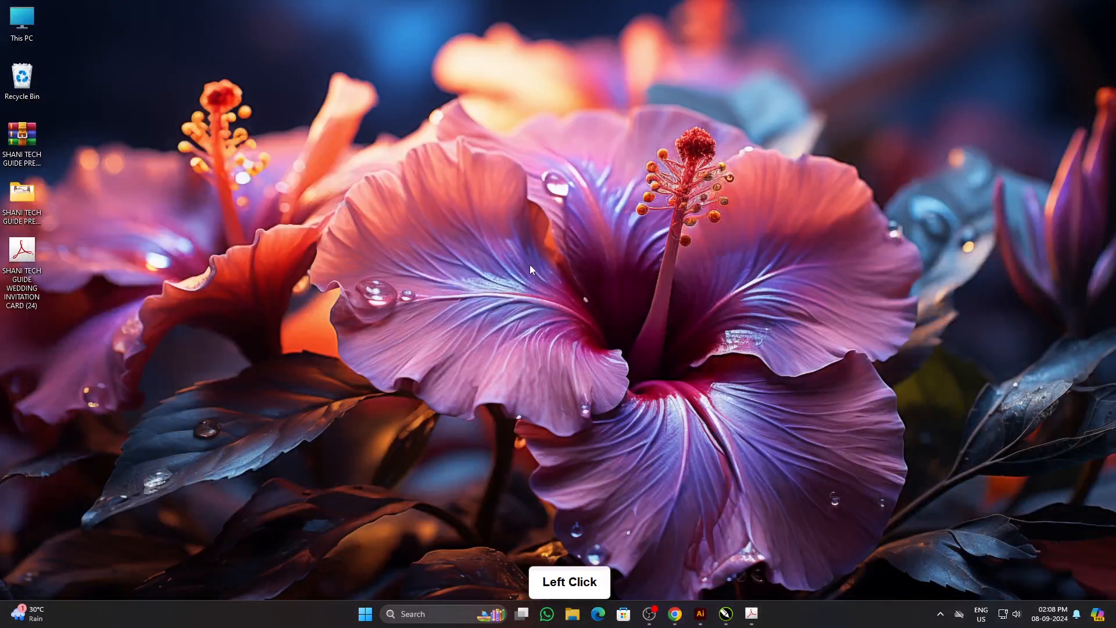
Step: Open the exported card (24) PDF with Adobe Illustrator 2023, converting its colors to CMYK mode
right_click(18, 262)
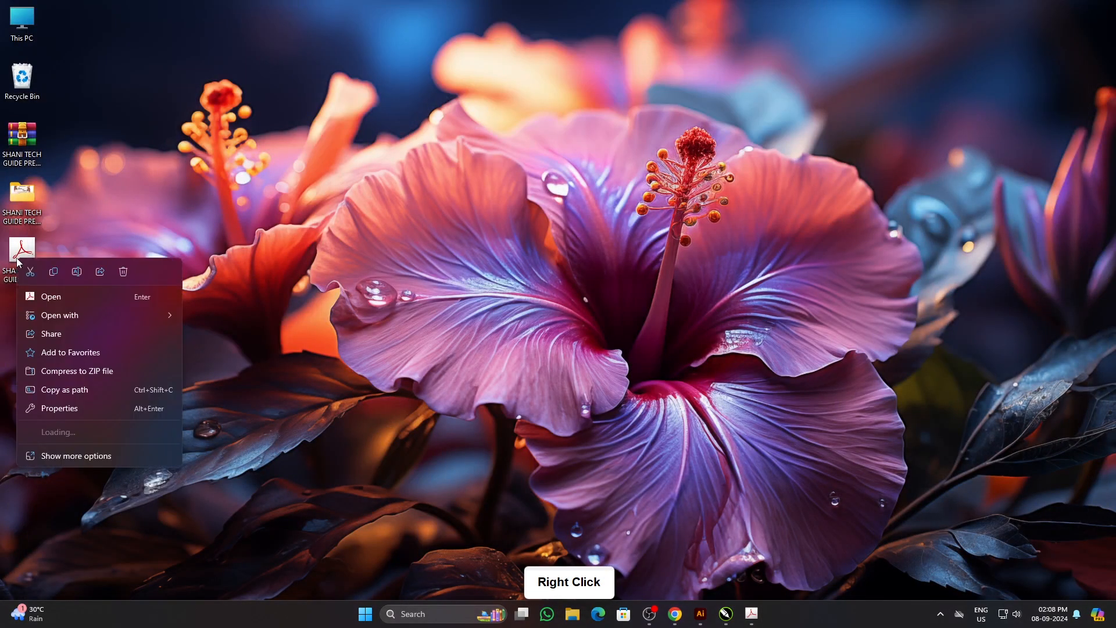
left_click(67, 319)
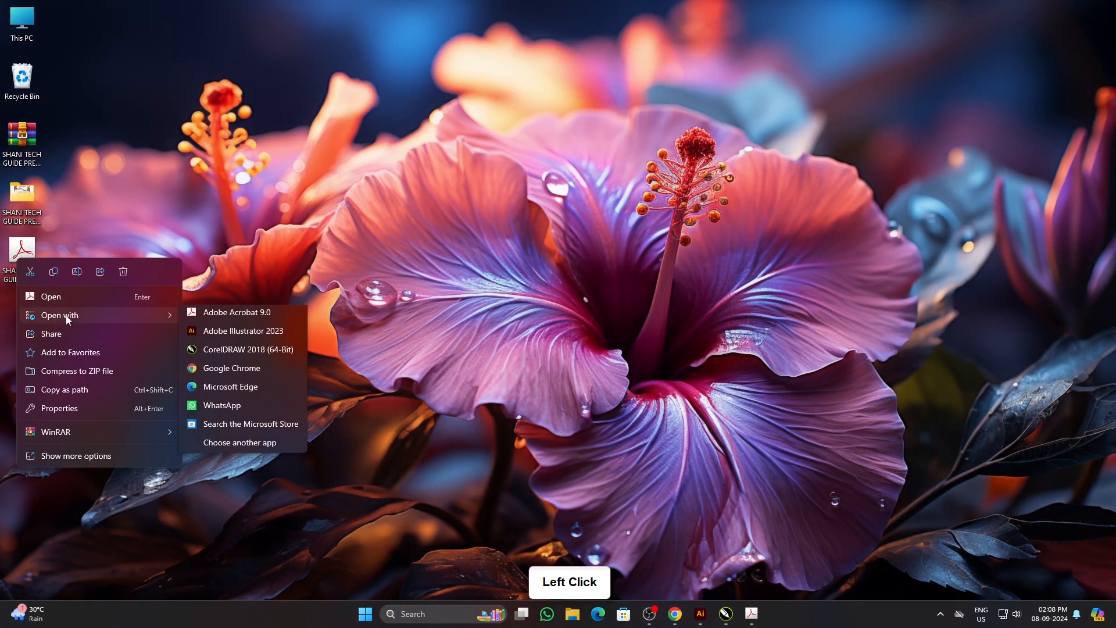
left_click(283, 336)
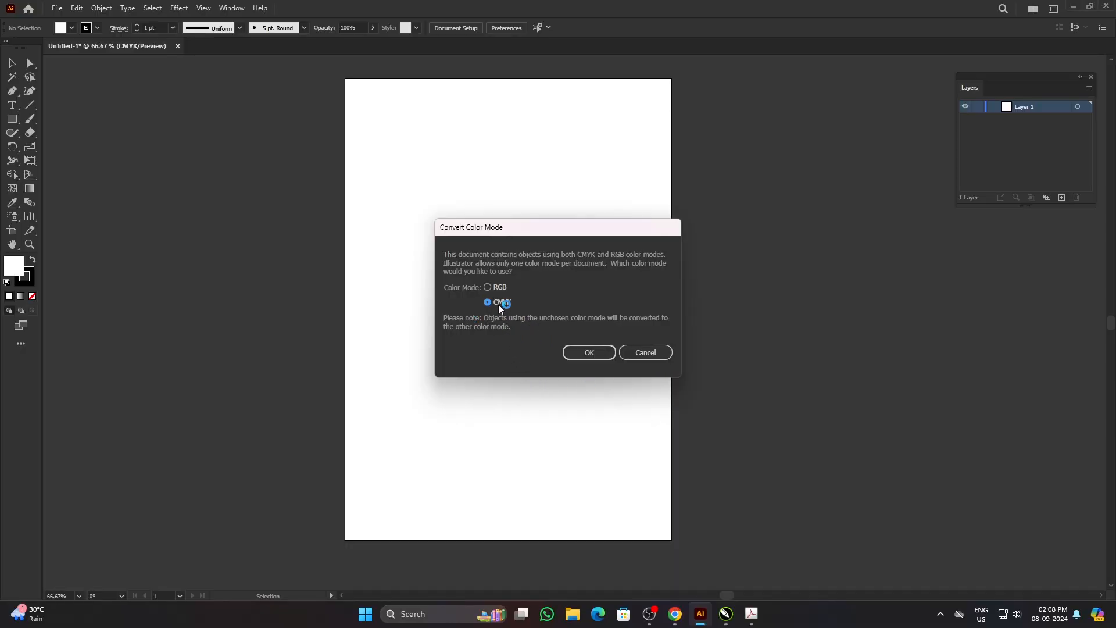
left_click(589, 352)
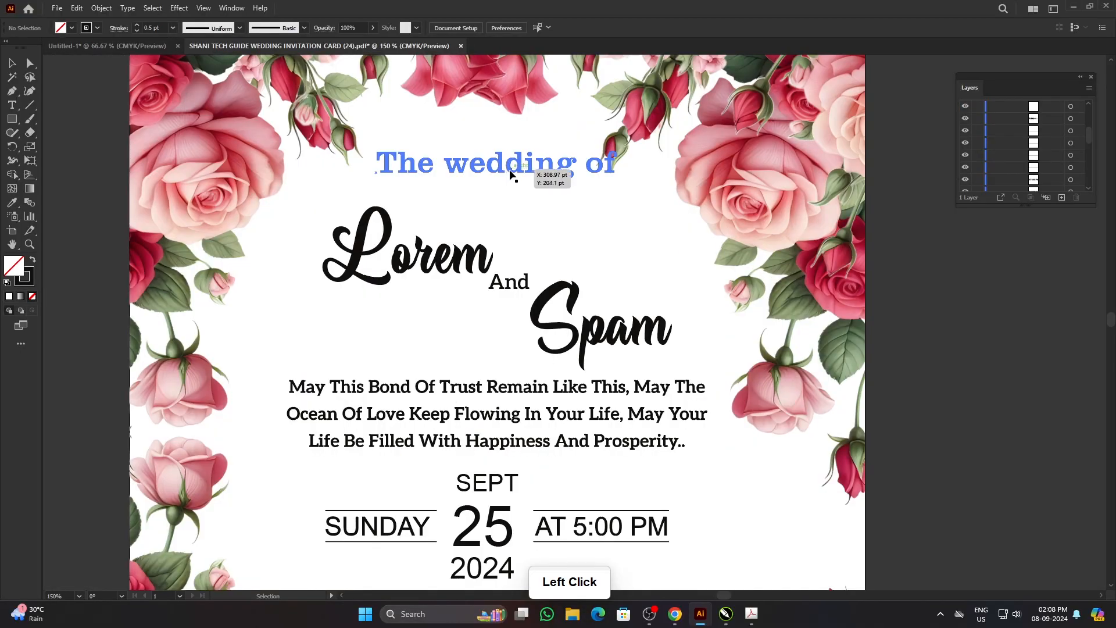
Step: Replace the heading "The wedding of" with the sample text "gfjgfgfdjghdfjkgh" using the Type tool, and deselect it
left_click(511, 174)
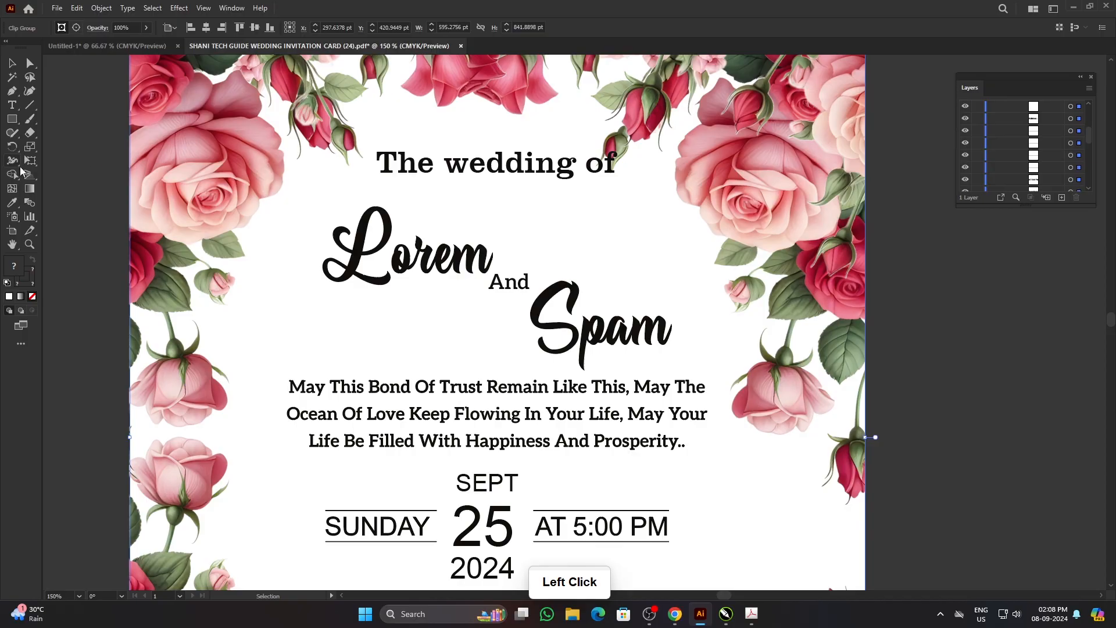
left_click(11, 104)
double_click(461, 164)
double_click(470, 164)
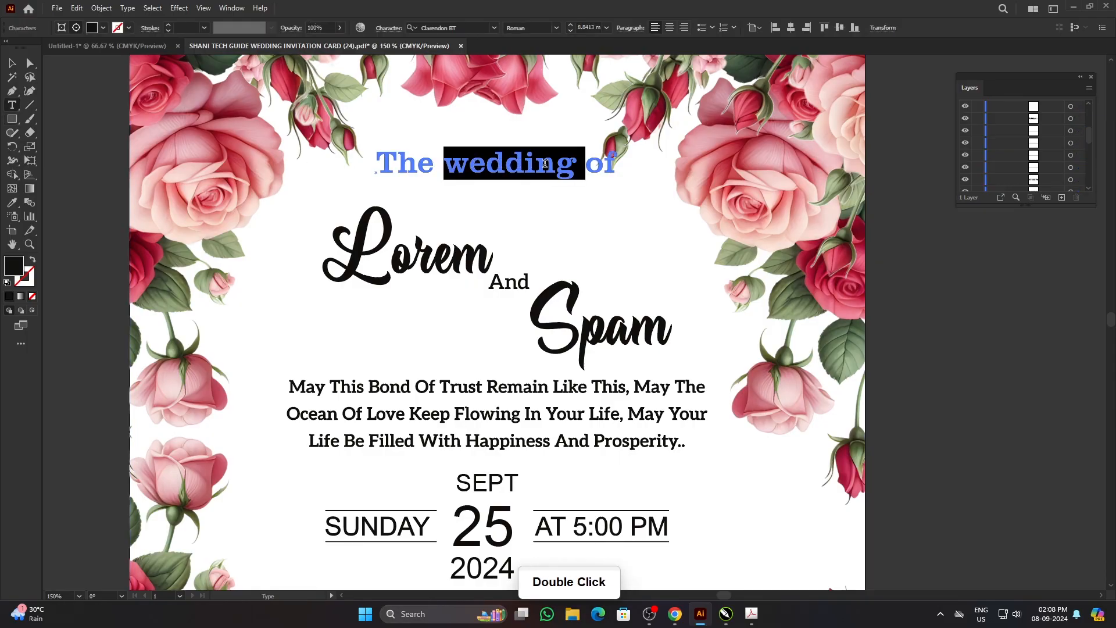
left_click(544, 164)
left_click_drag(614, 167, 380, 174)
type("gfjgfgfdjghdfjkgh")
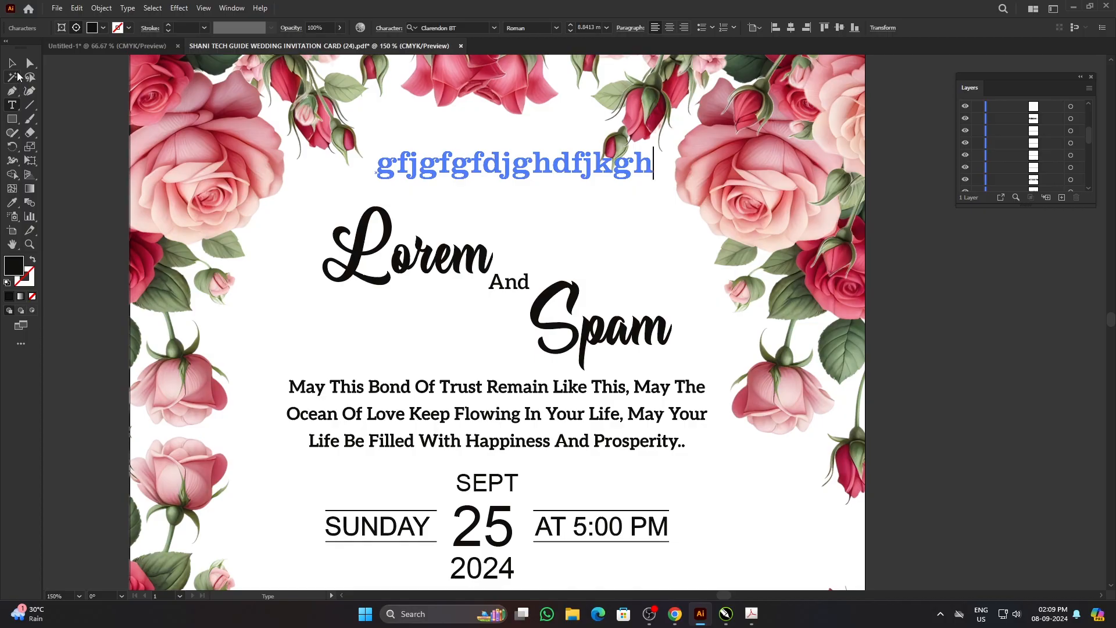
left_click(11, 62)
left_click(931, 289)
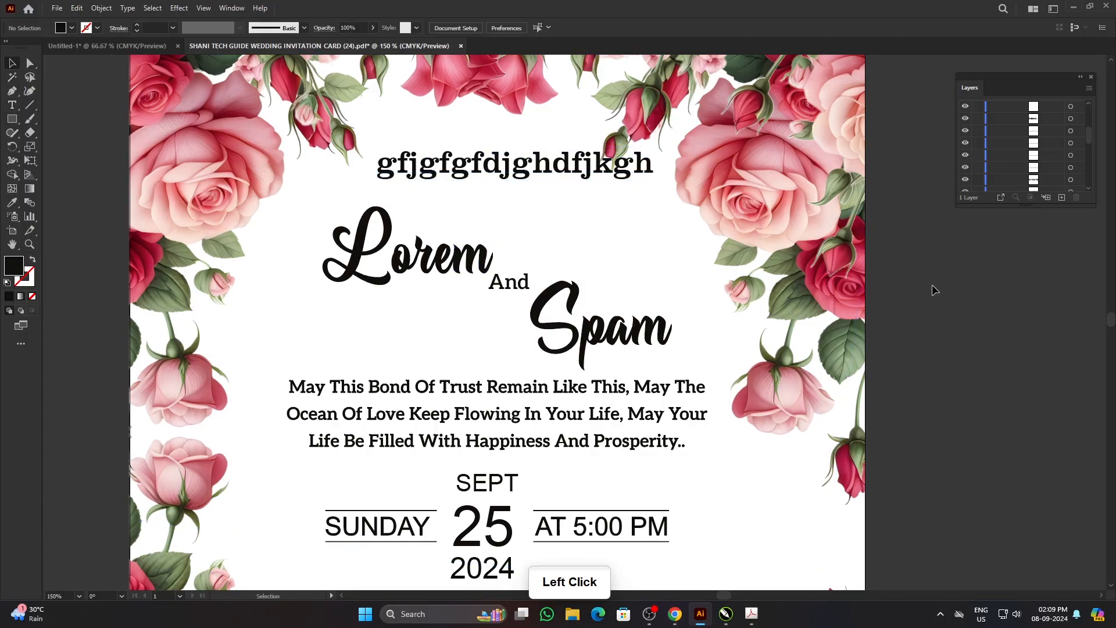